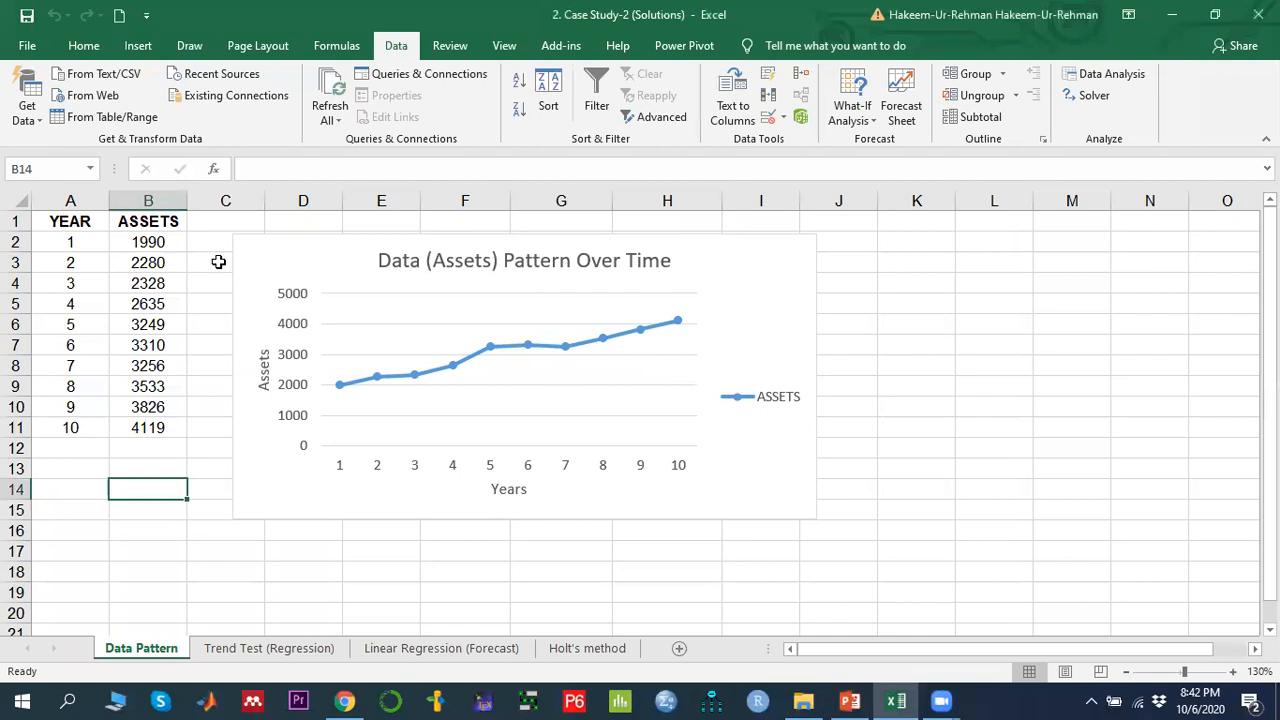
left_click_drag(74, 224, 70, 428)
left_click_drag(150, 220, 148, 428)
left_click(155, 509)
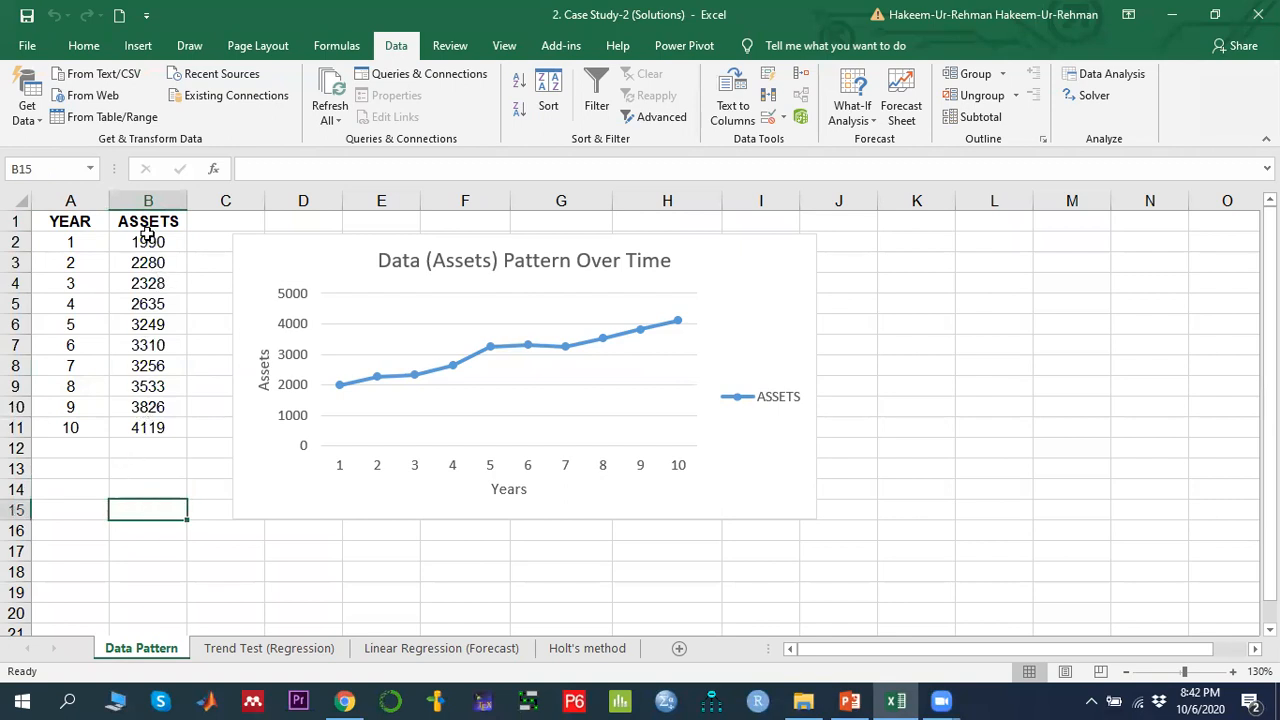
left_click_drag(143, 243, 165, 430)
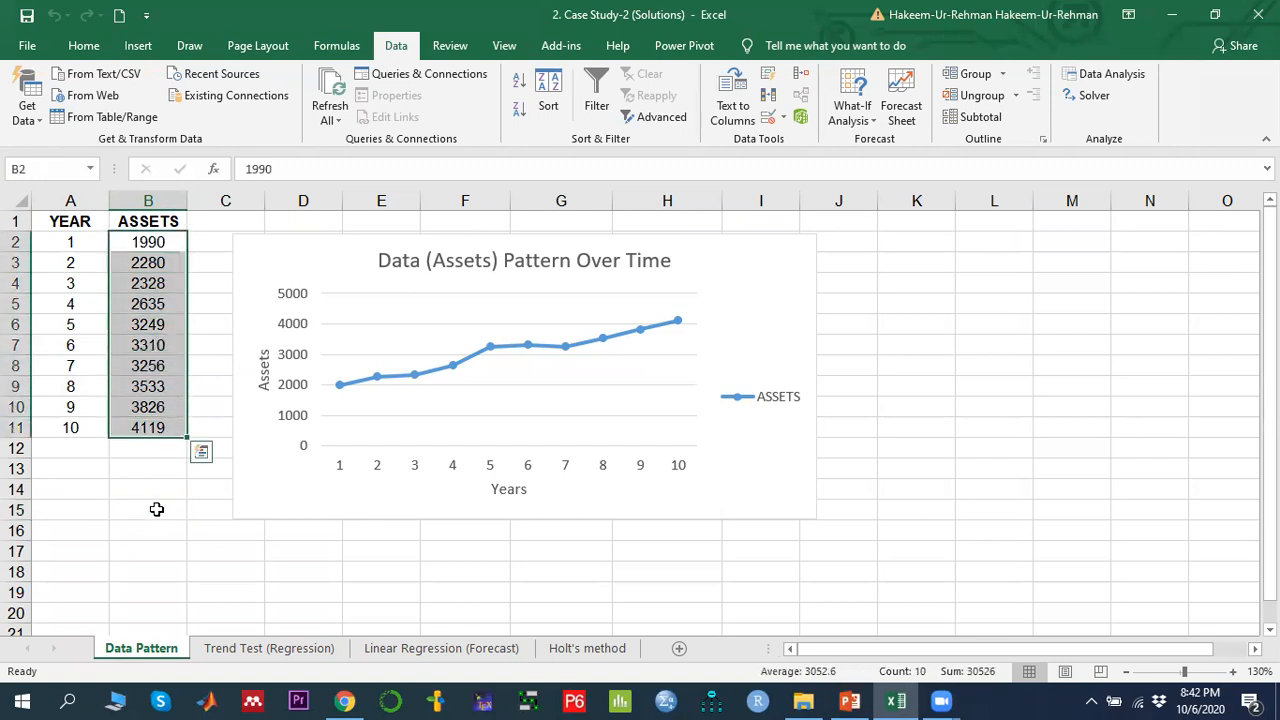
left_click(157, 509)
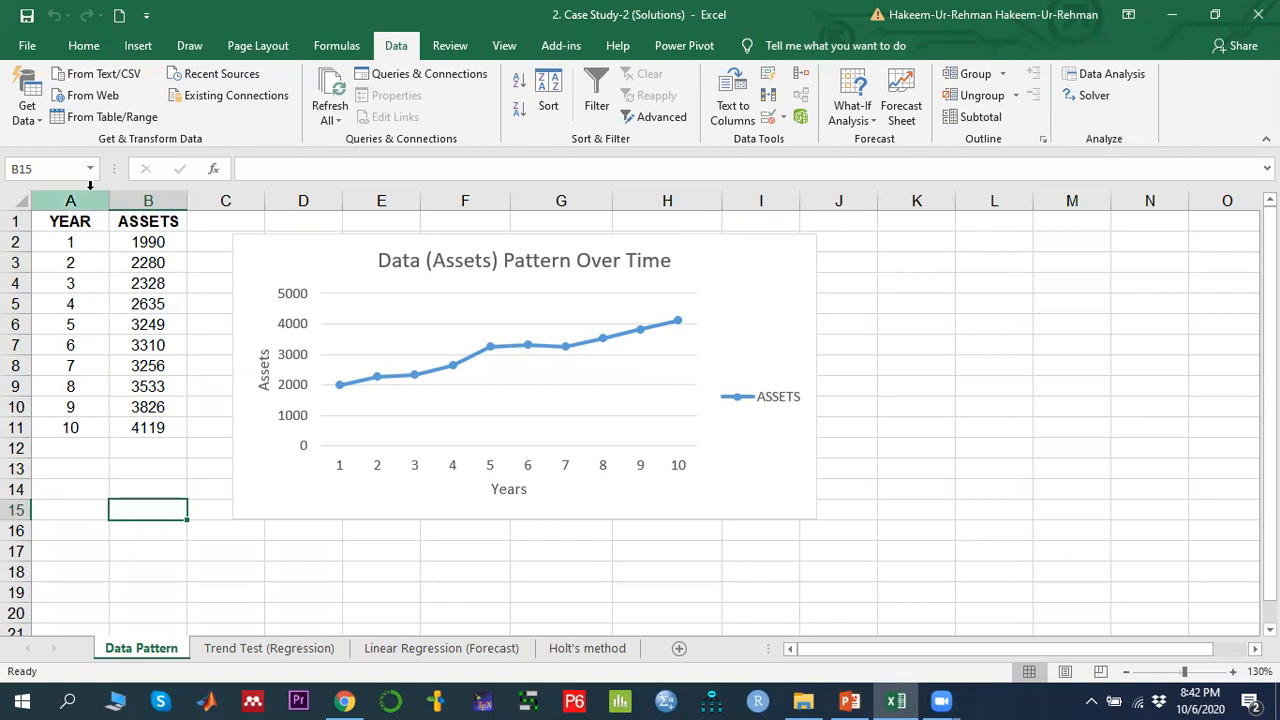
left_click(137, 48)
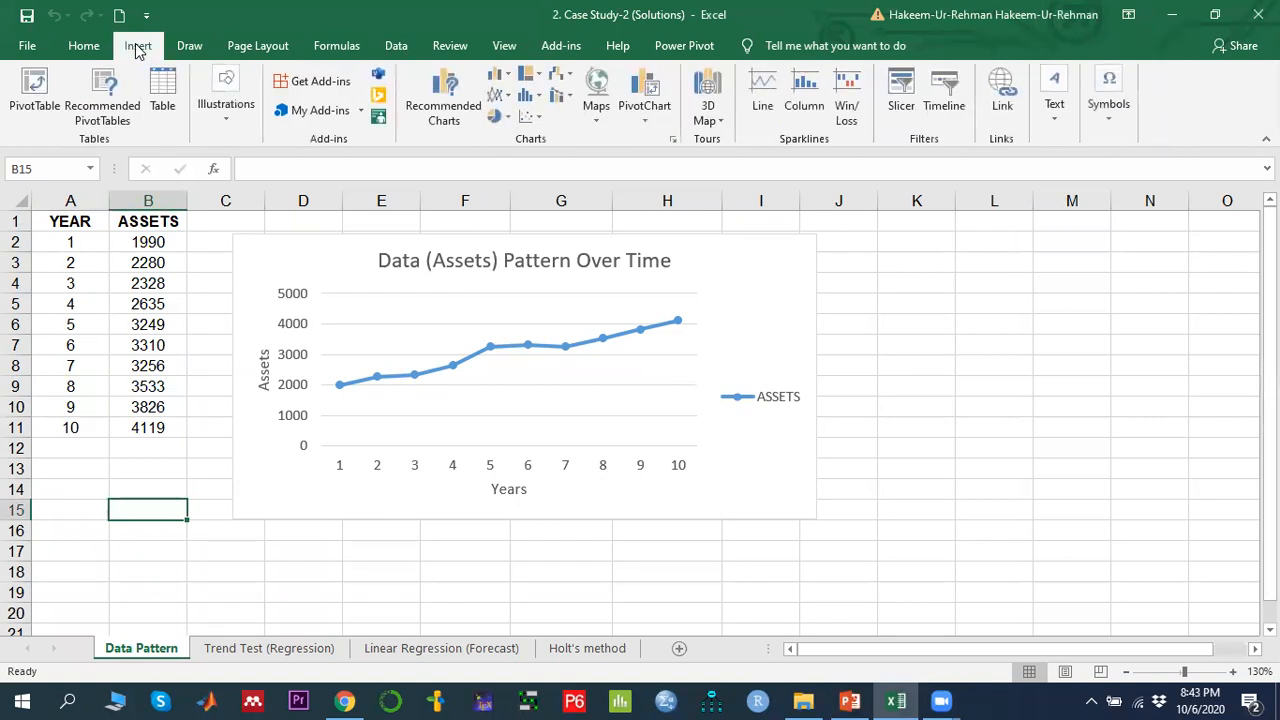
left_click(508, 95)
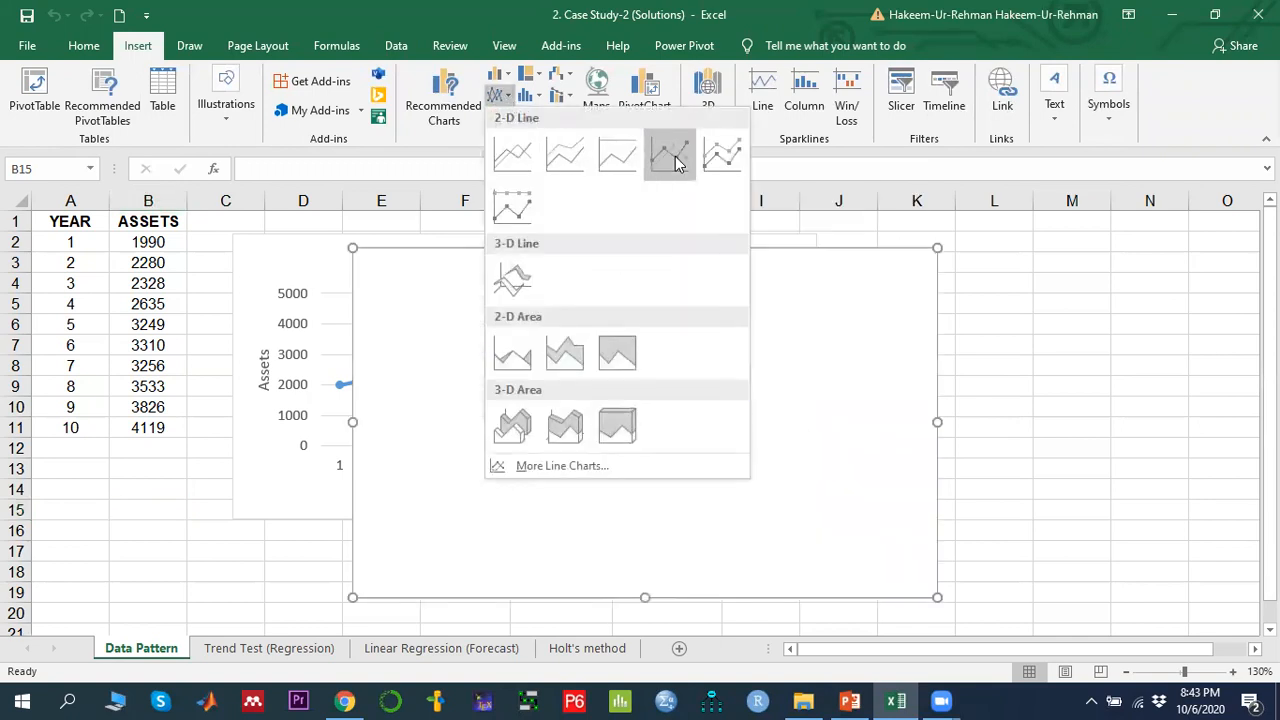
left_click(718, 153)
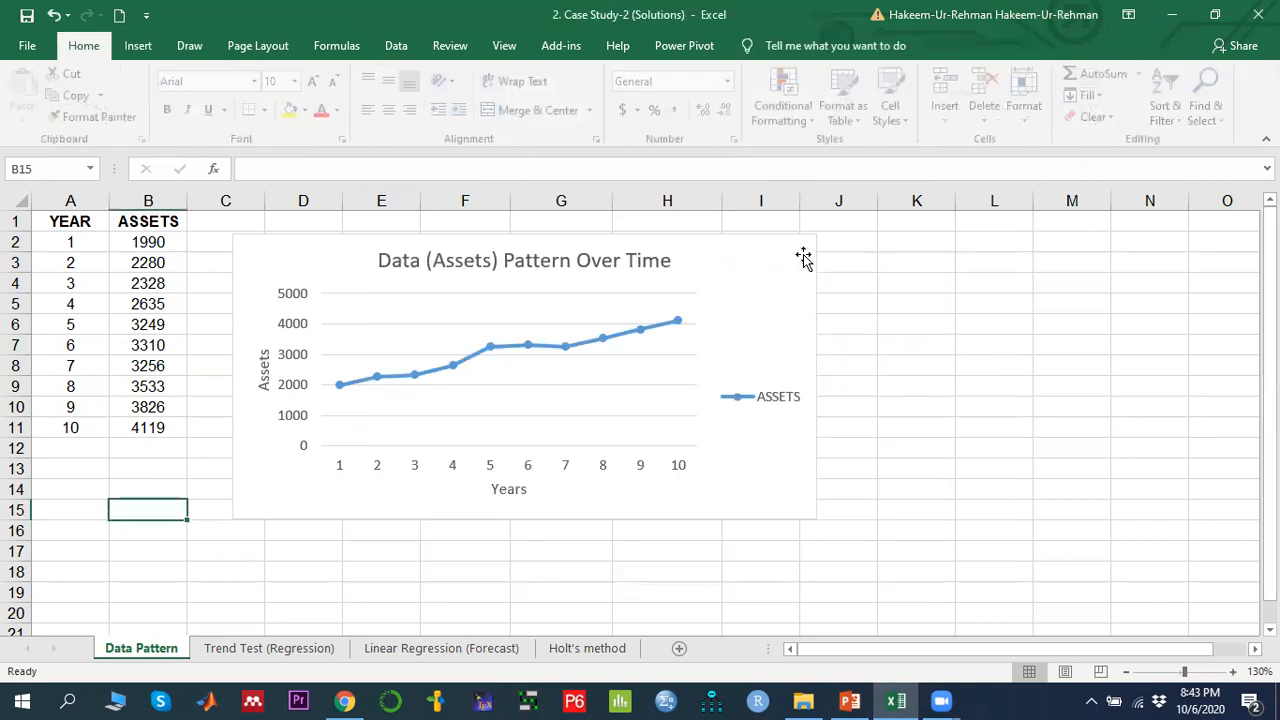
- Plot the ASSETS column B1:B11 as a 2-D line chart with markers and delete the new chart
left_click_drag(148, 221, 148, 427)
left_click(130, 47)
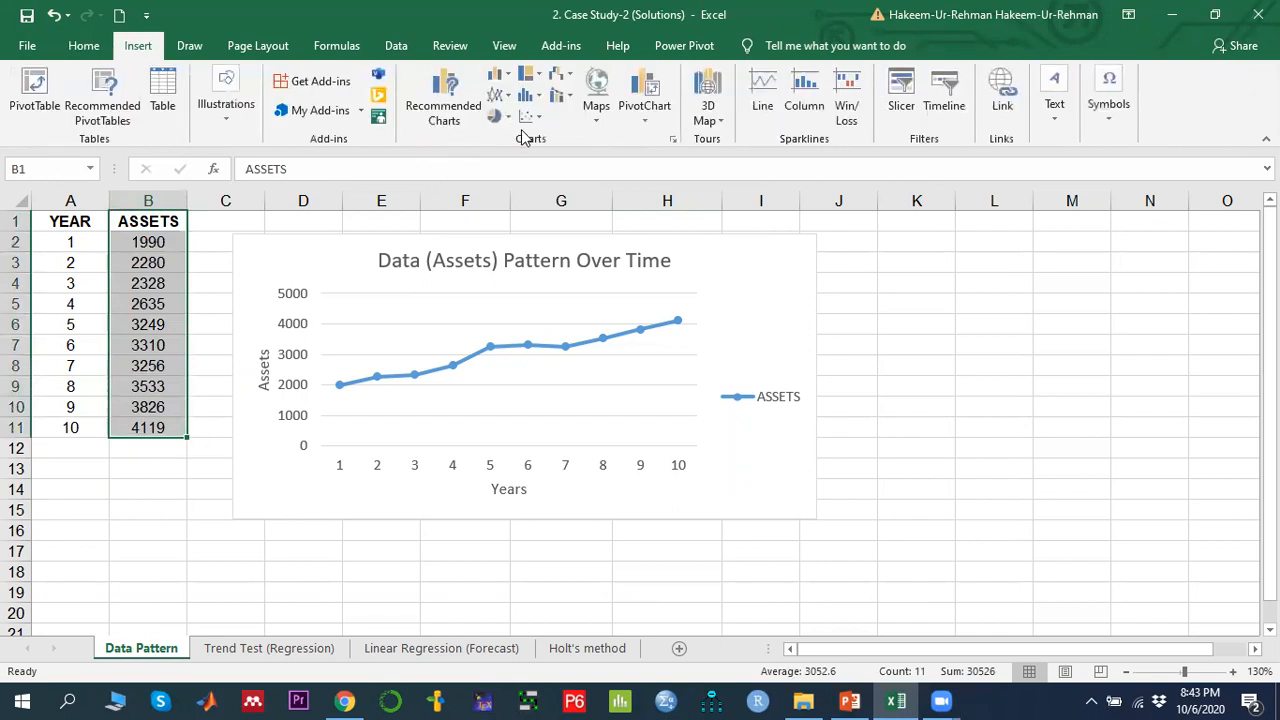
left_click(497, 95)
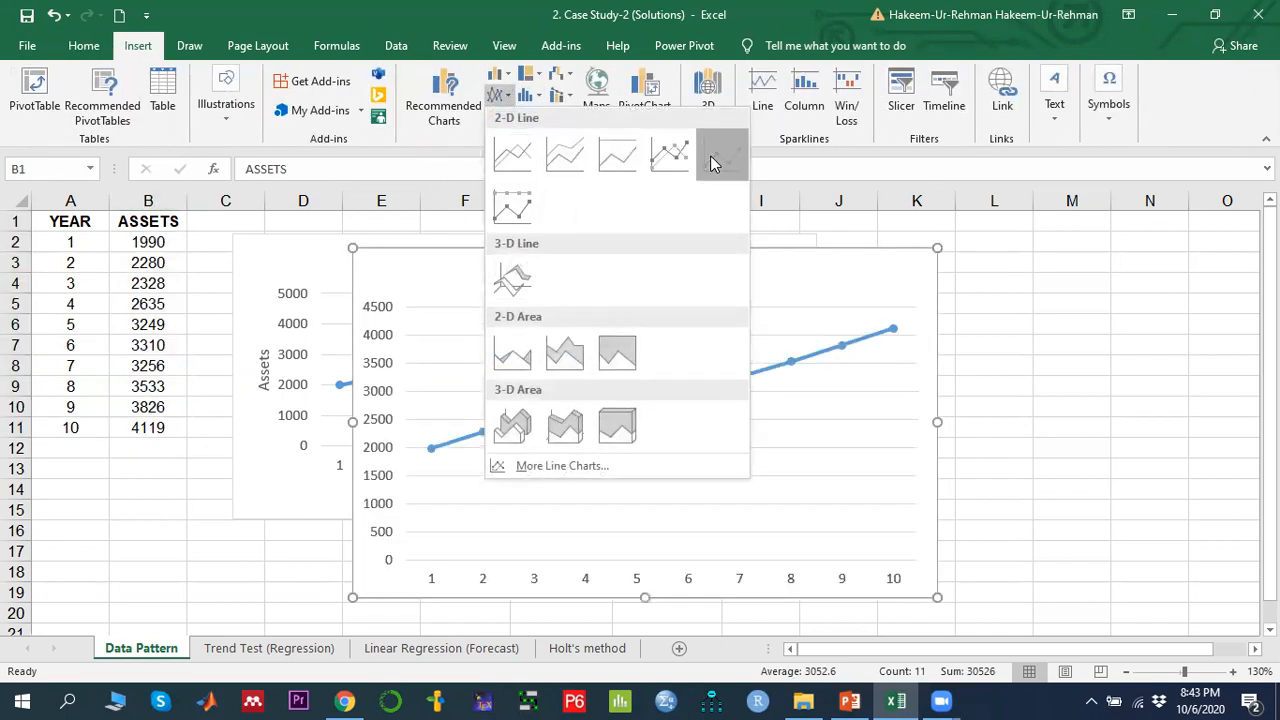
left_click(708, 158)
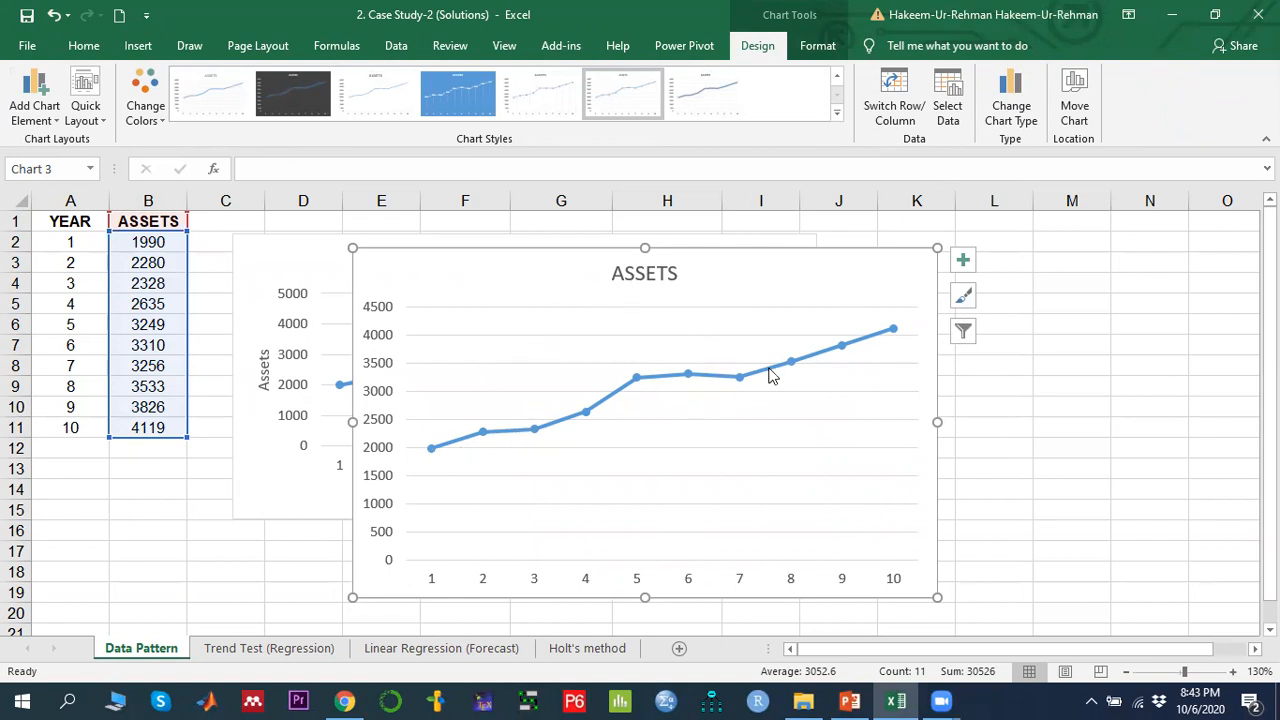
key("Delete")
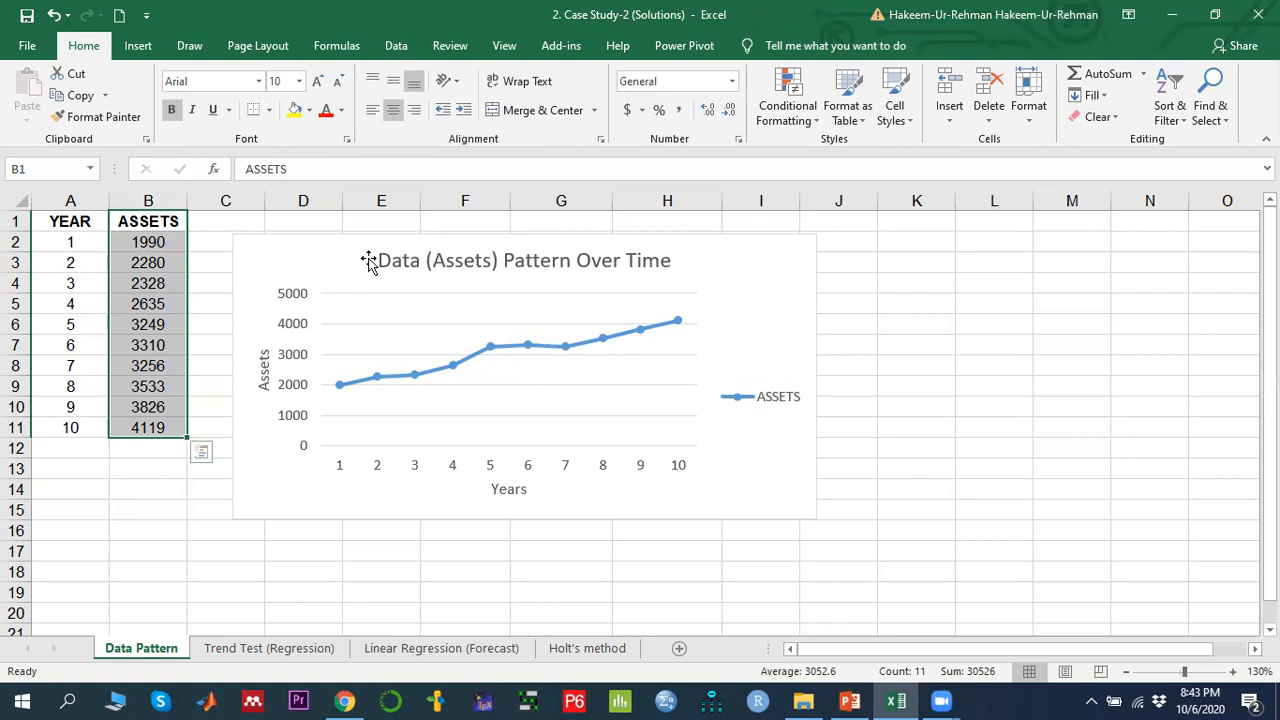
- Check in the Excel add-ins list that Analysis ToolPak is enabled and accept the selection
left_click(393, 44)
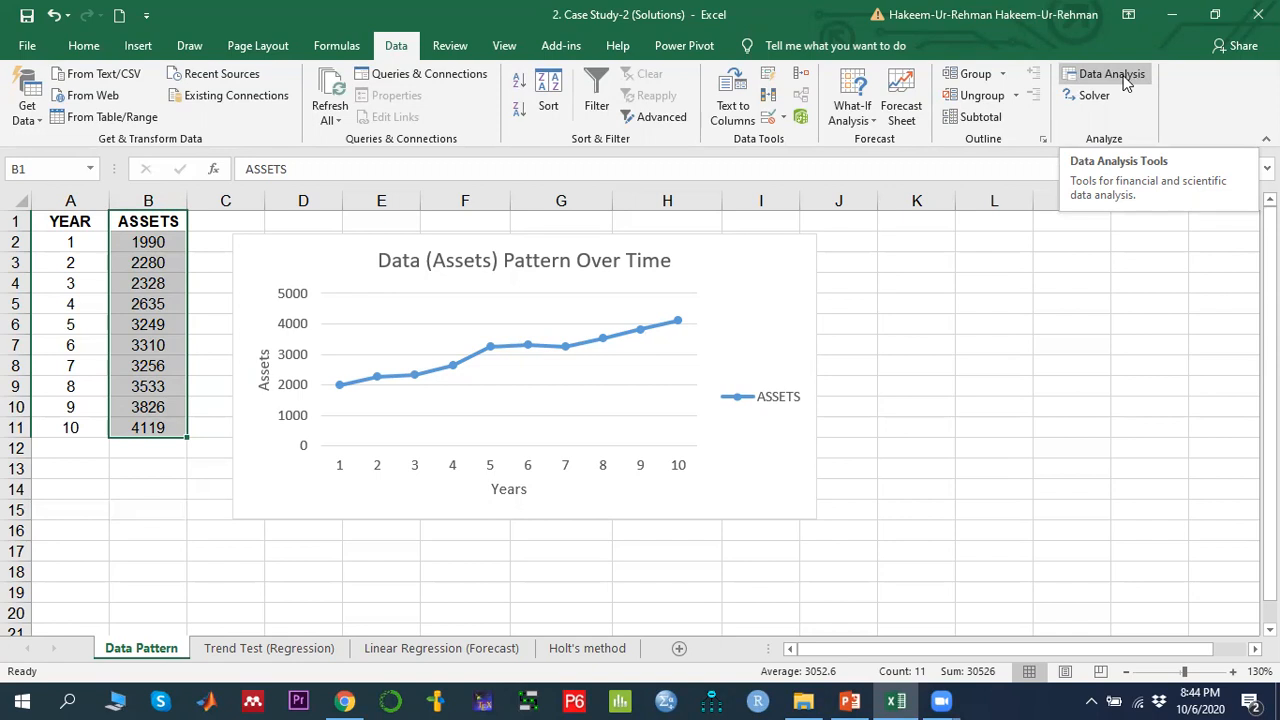
left_click(27, 46)
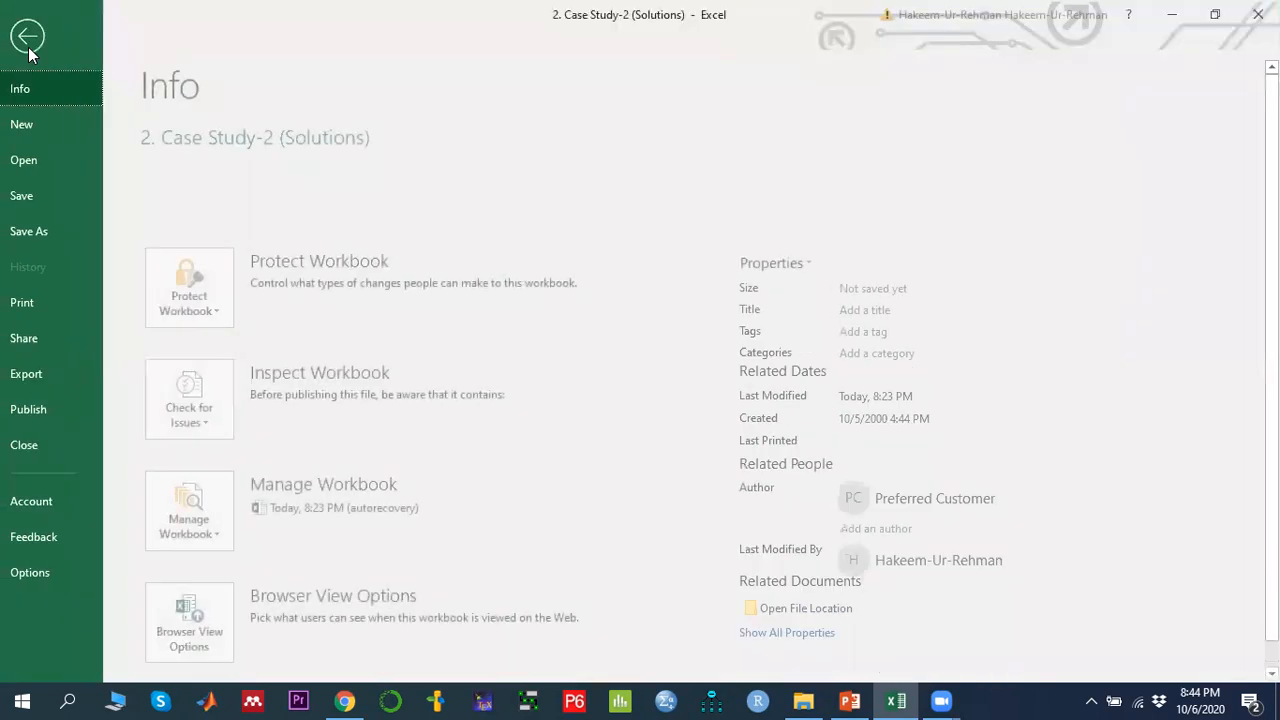
left_click(43, 575)
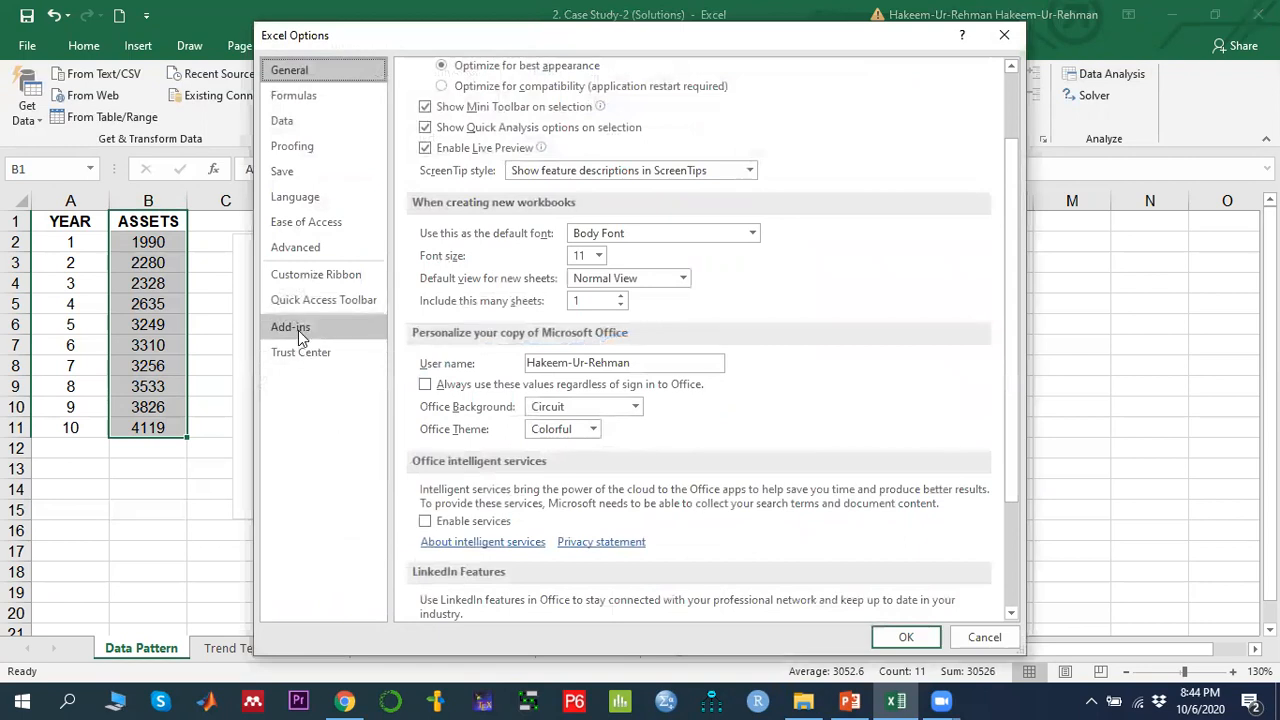
left_click(298, 330)
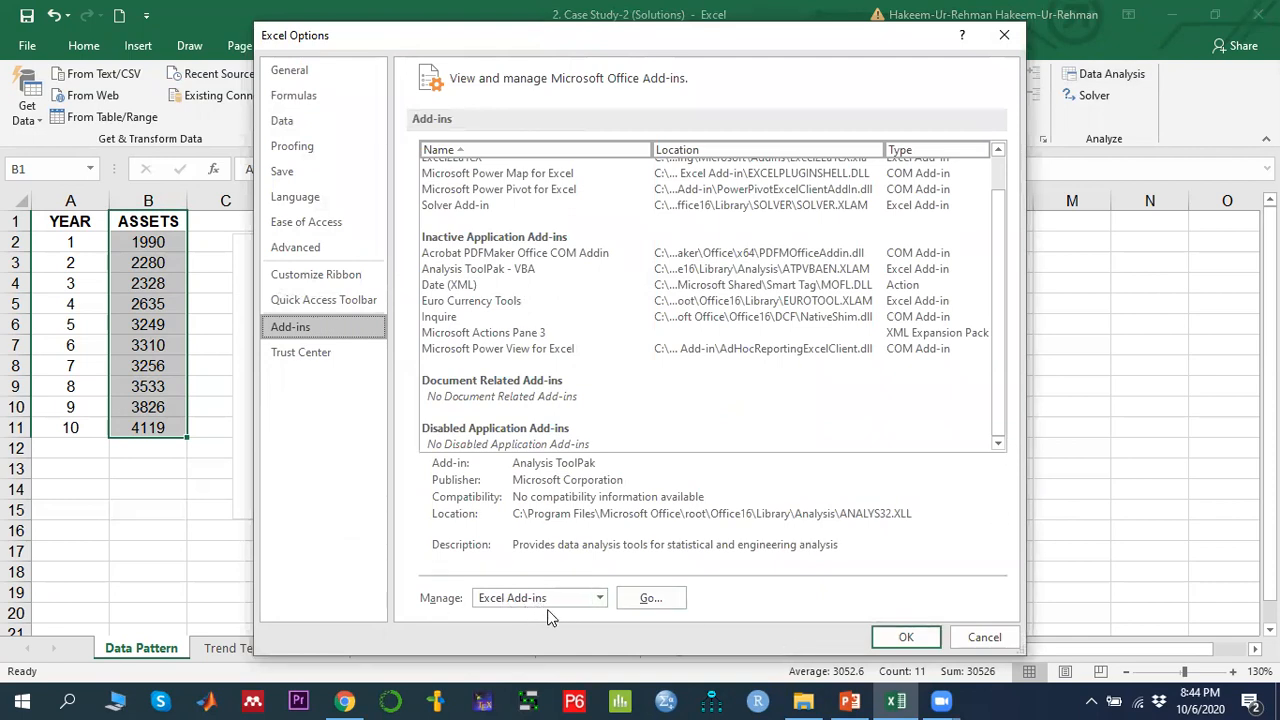
left_click(651, 599)
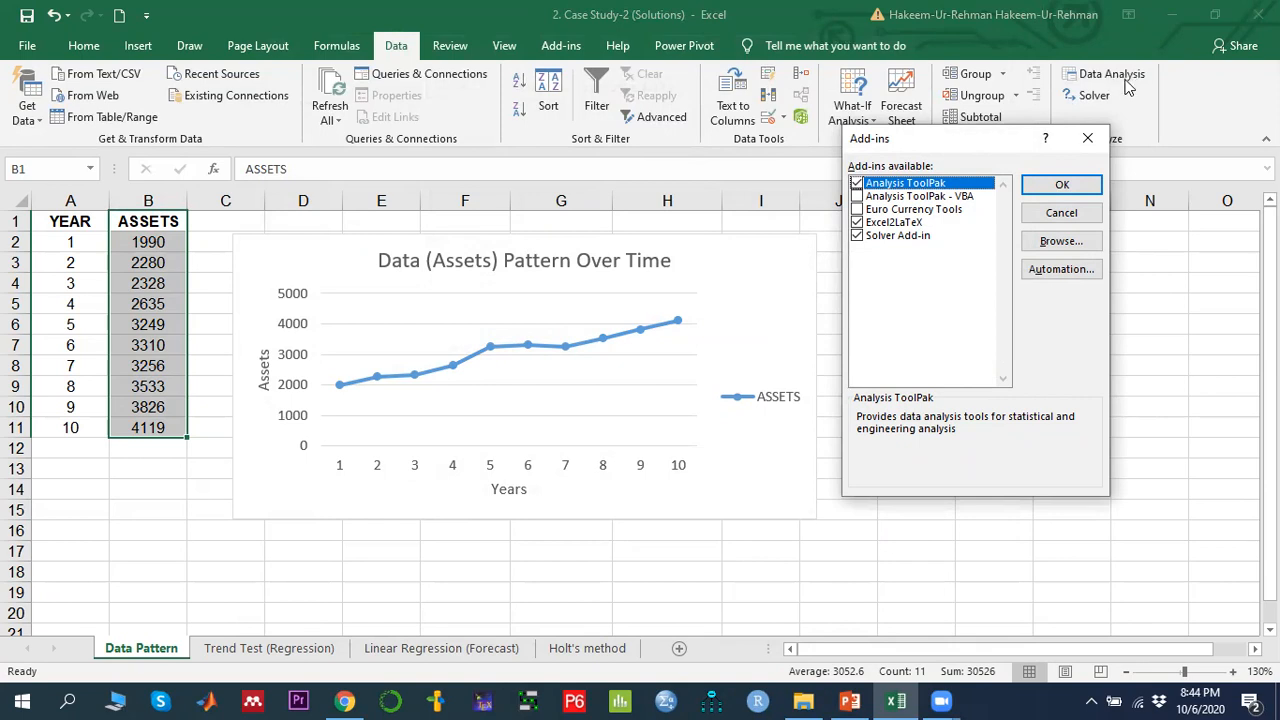
left_click(1064, 186)
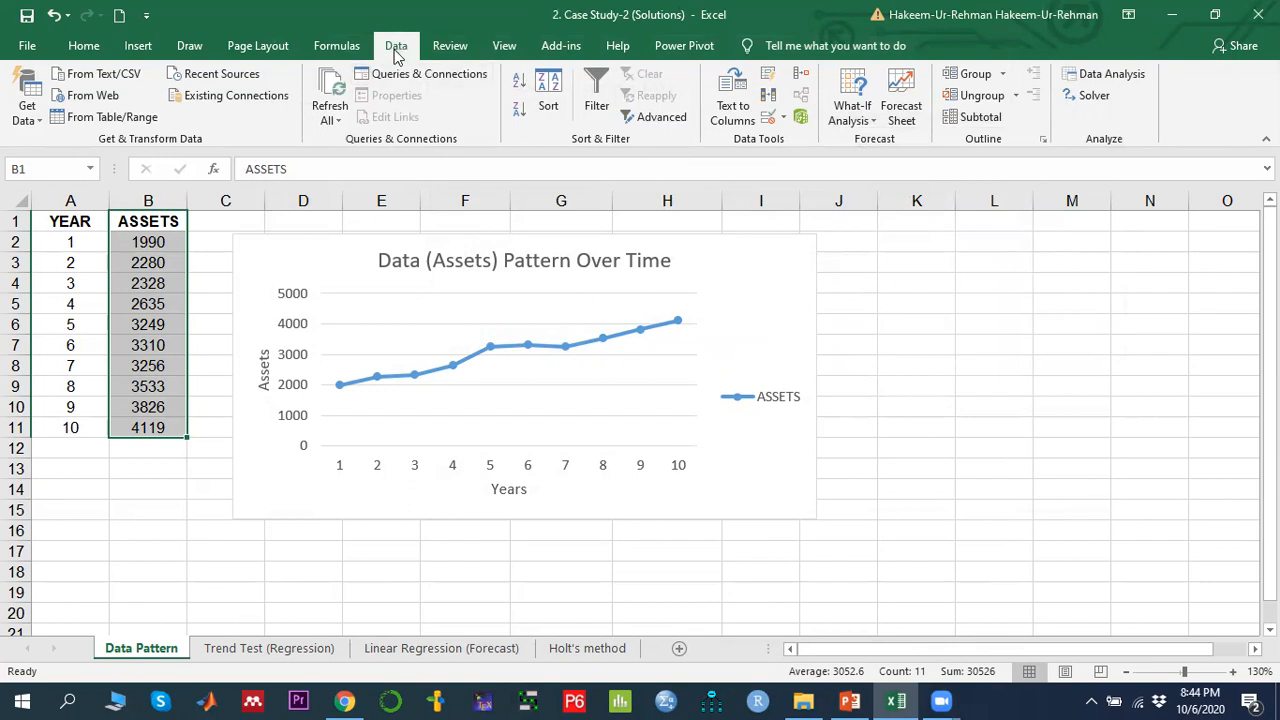
- Start a Regression analysis with B2:B11 as the Y range and A2:A11 as the X range
left_click(1114, 76)
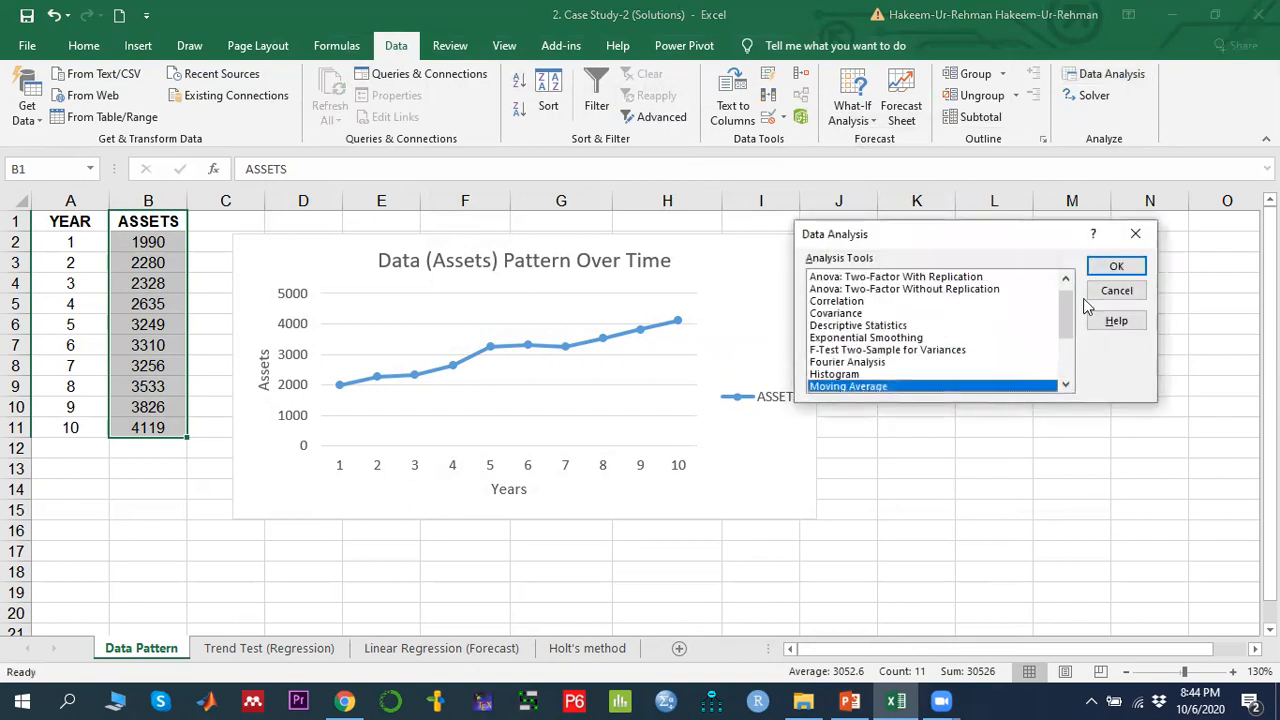
mouse_move(1063, 320)
left_mouse_down()
mouse_move(1066, 299)
mouse_move(1080, 372)
mouse_move(1070, 342)
left_mouse_up()
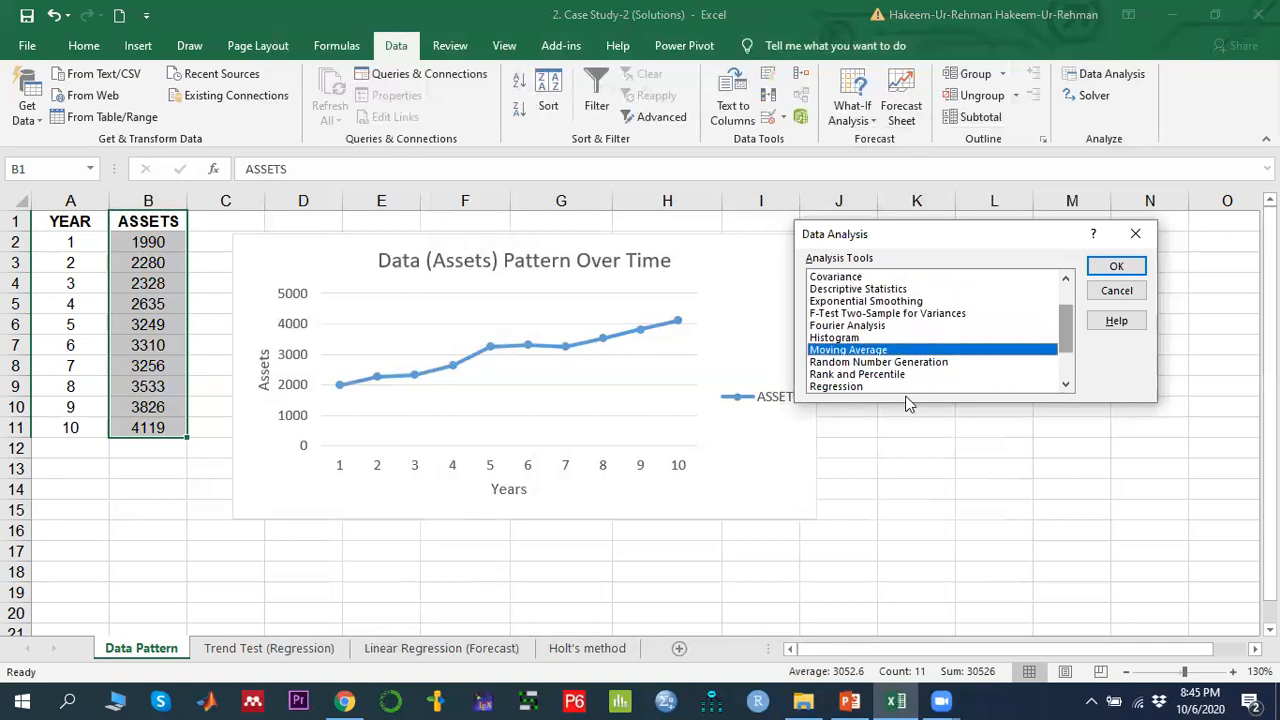
left_click(833, 387)
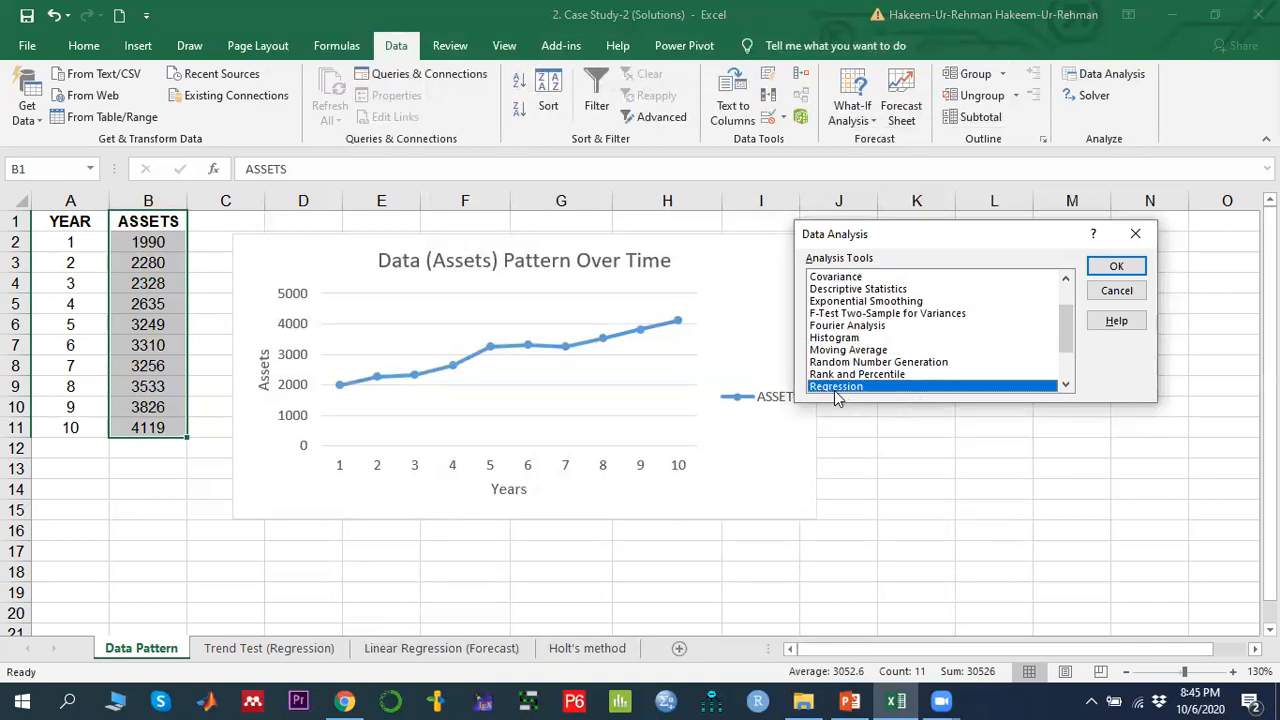
left_click(1100, 266)
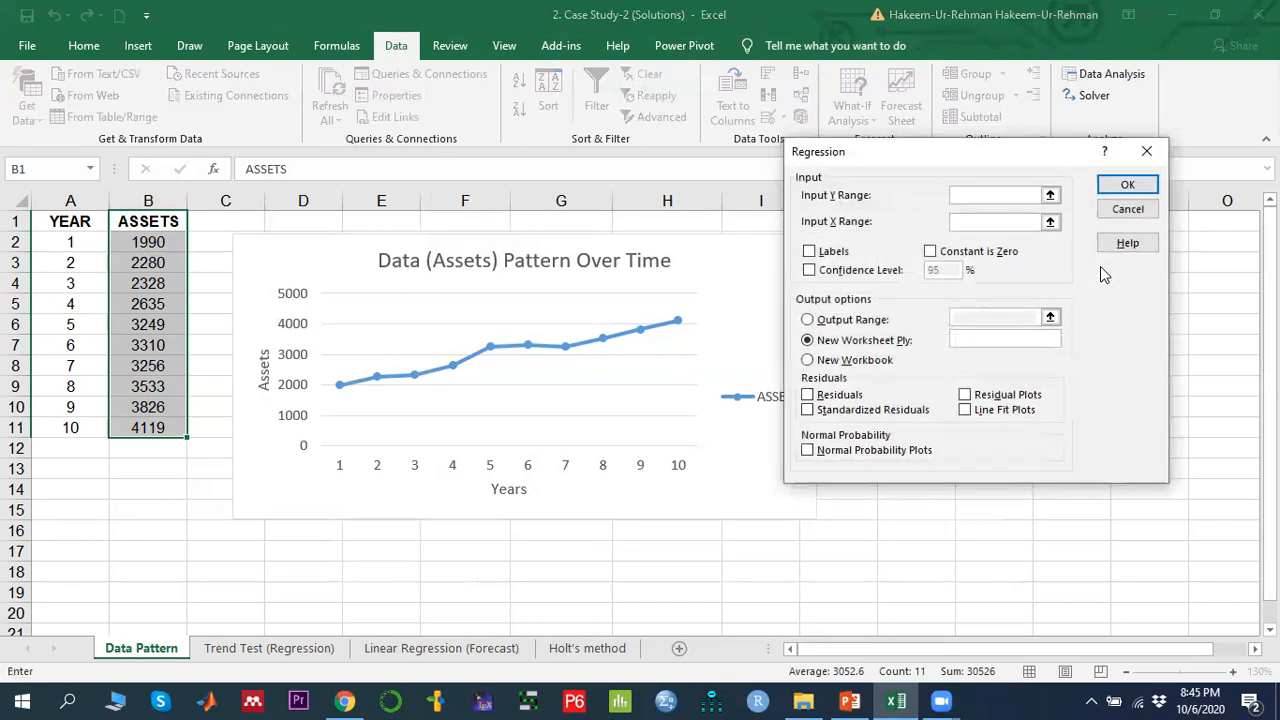
left_click(1050, 195)
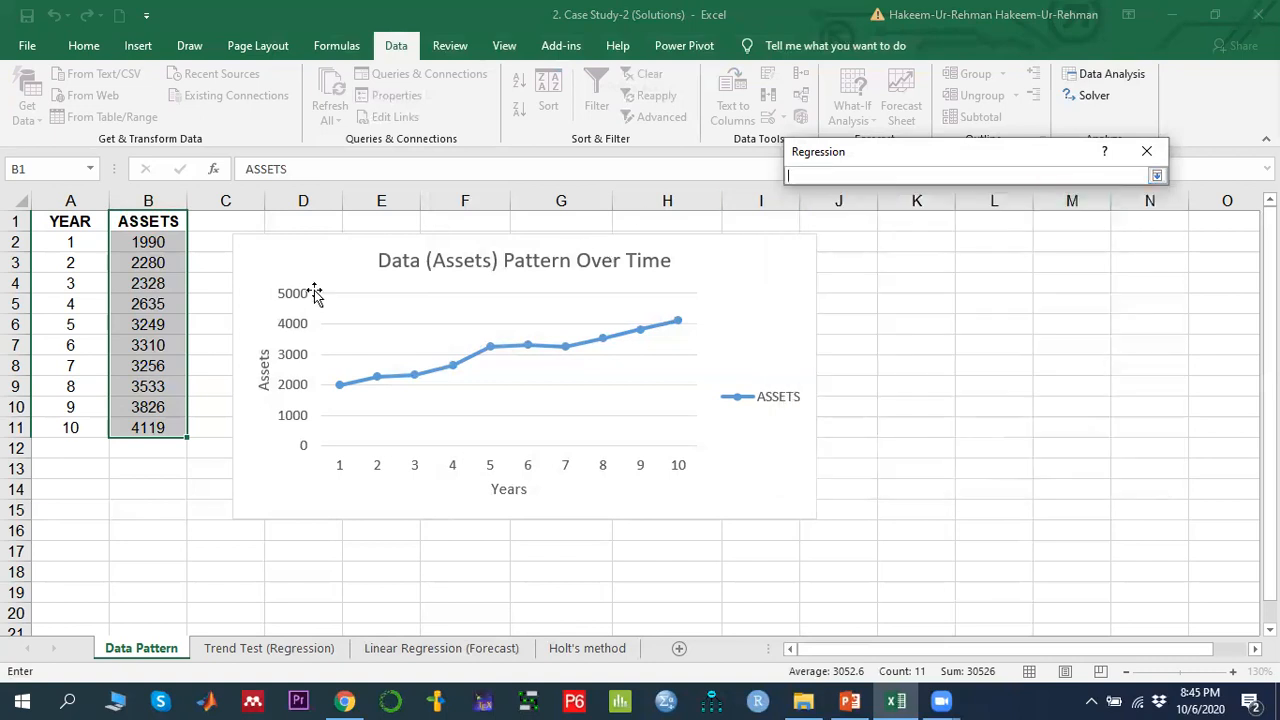
left_click_drag(147, 242, 162, 425)
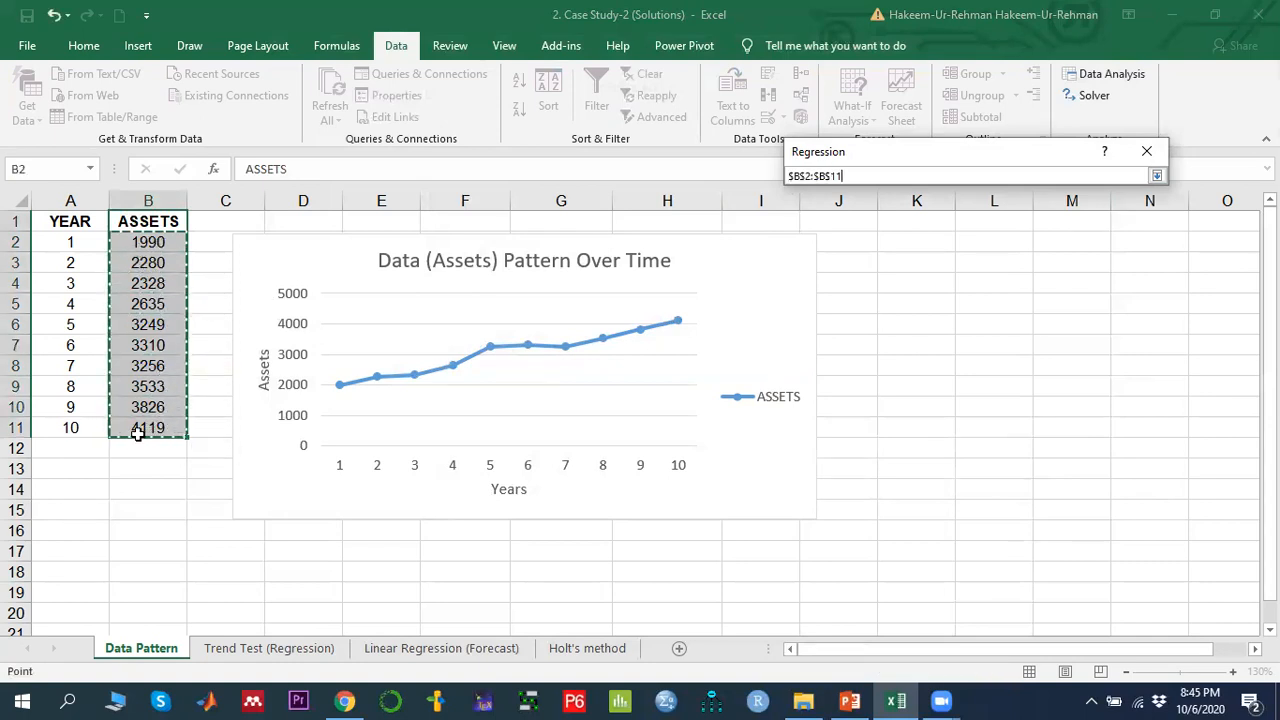
left_click(1156, 176)
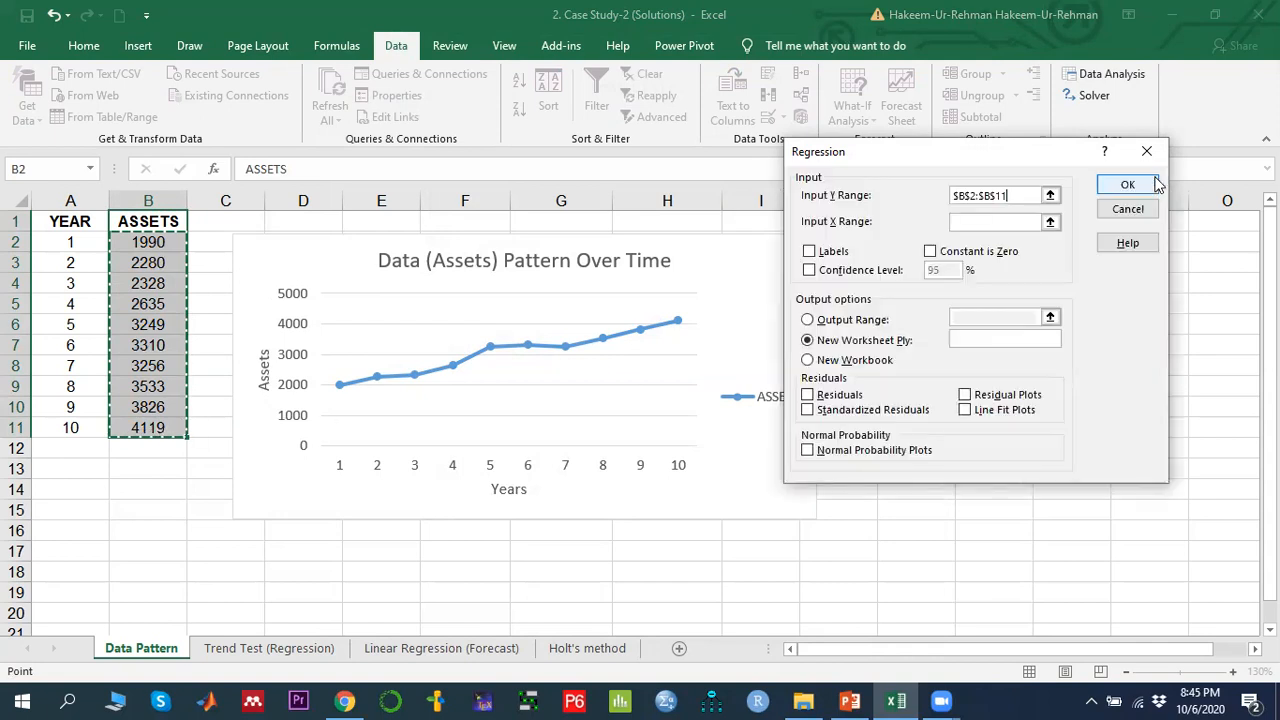
left_click(1050, 222)
left_click_drag(76, 242, 77, 430)
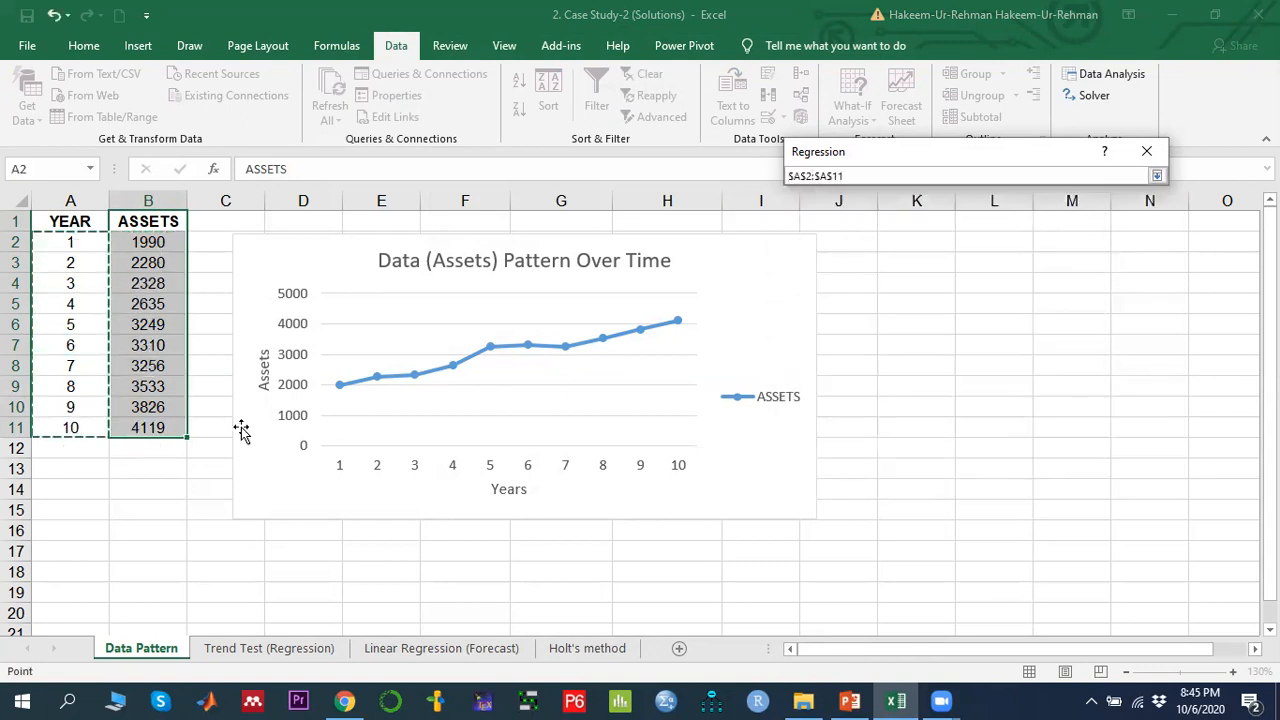
left_click(1156, 177)
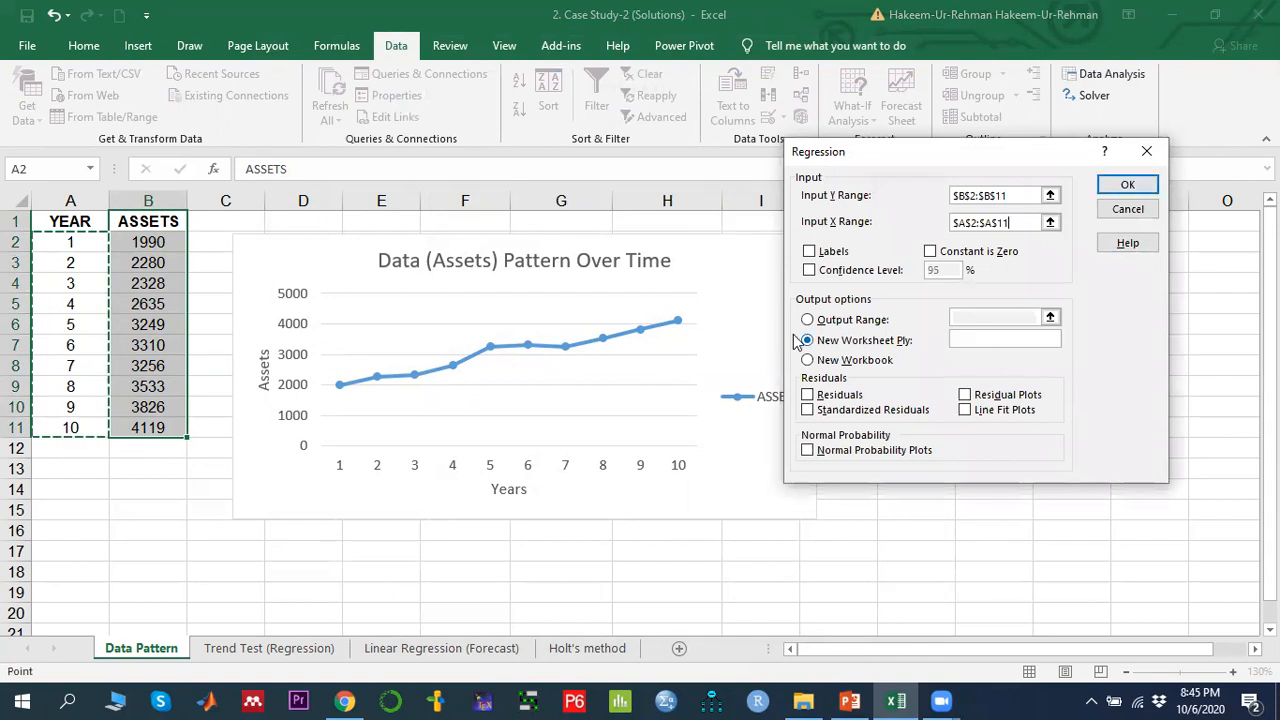
- Set the regression output range to cell E17, leave the confidence level option off and run the analysis
left_click(809, 271)
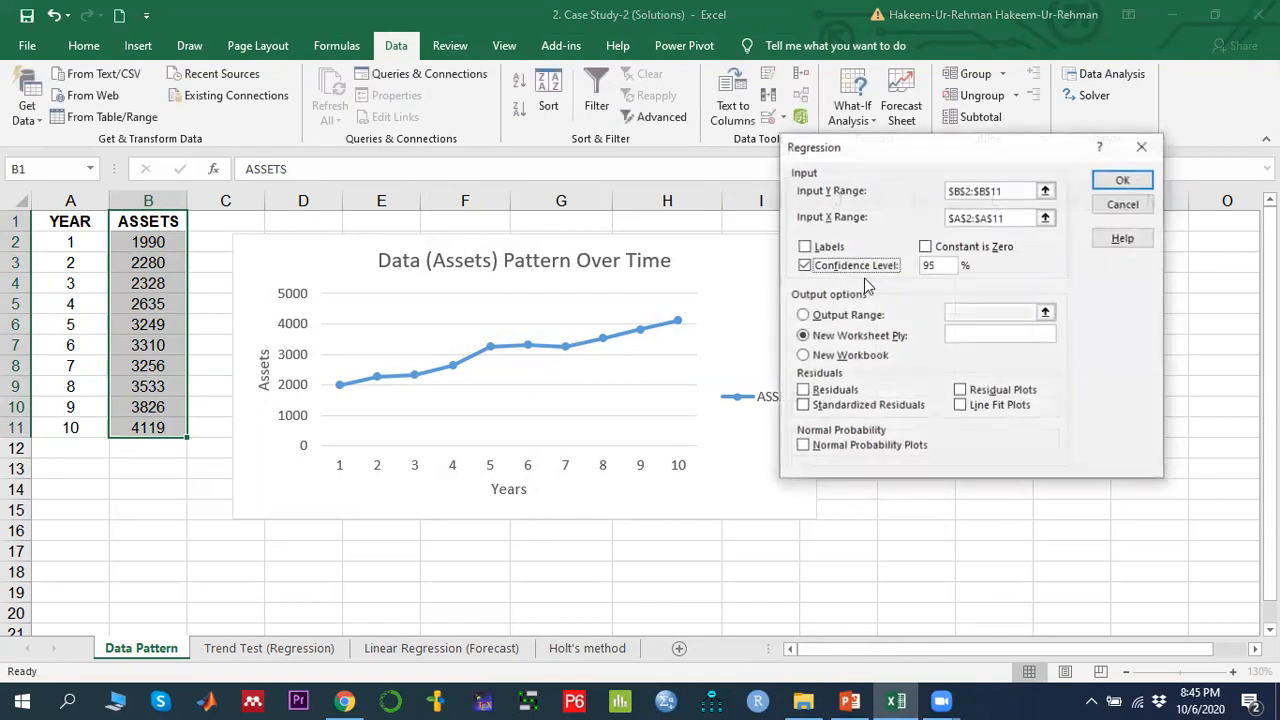
left_click(805, 266)
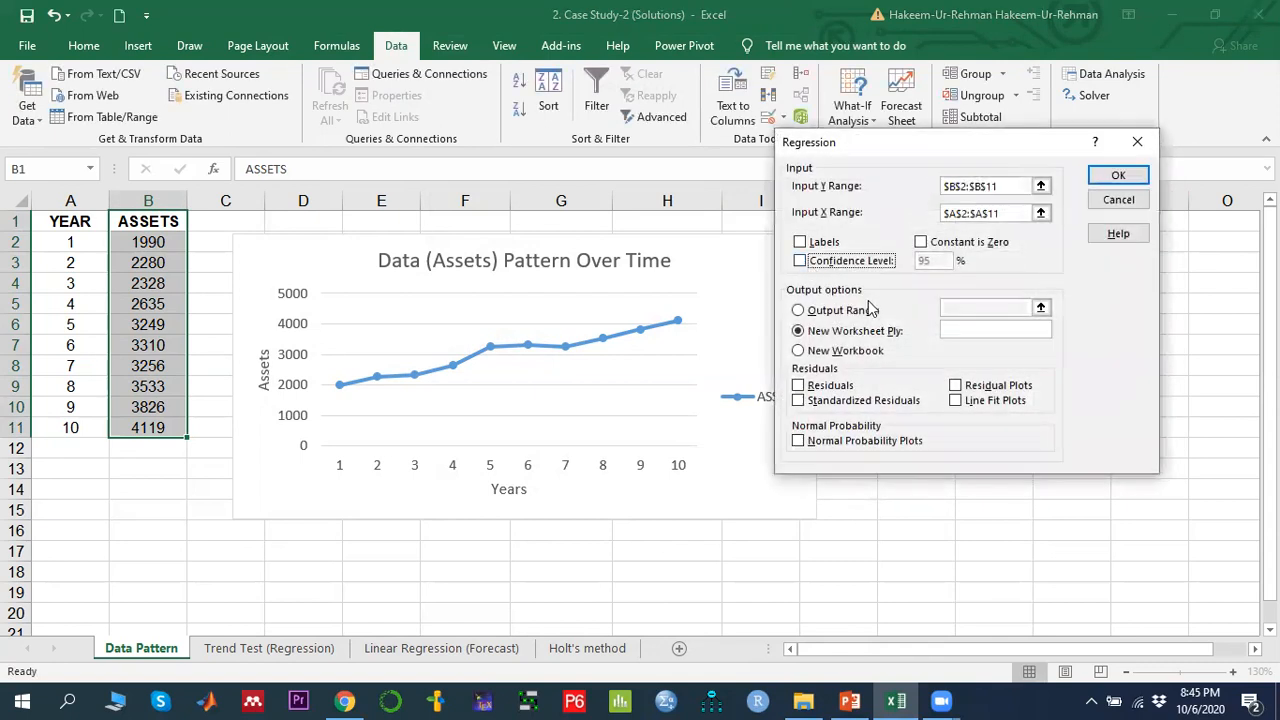
left_click(868, 310)
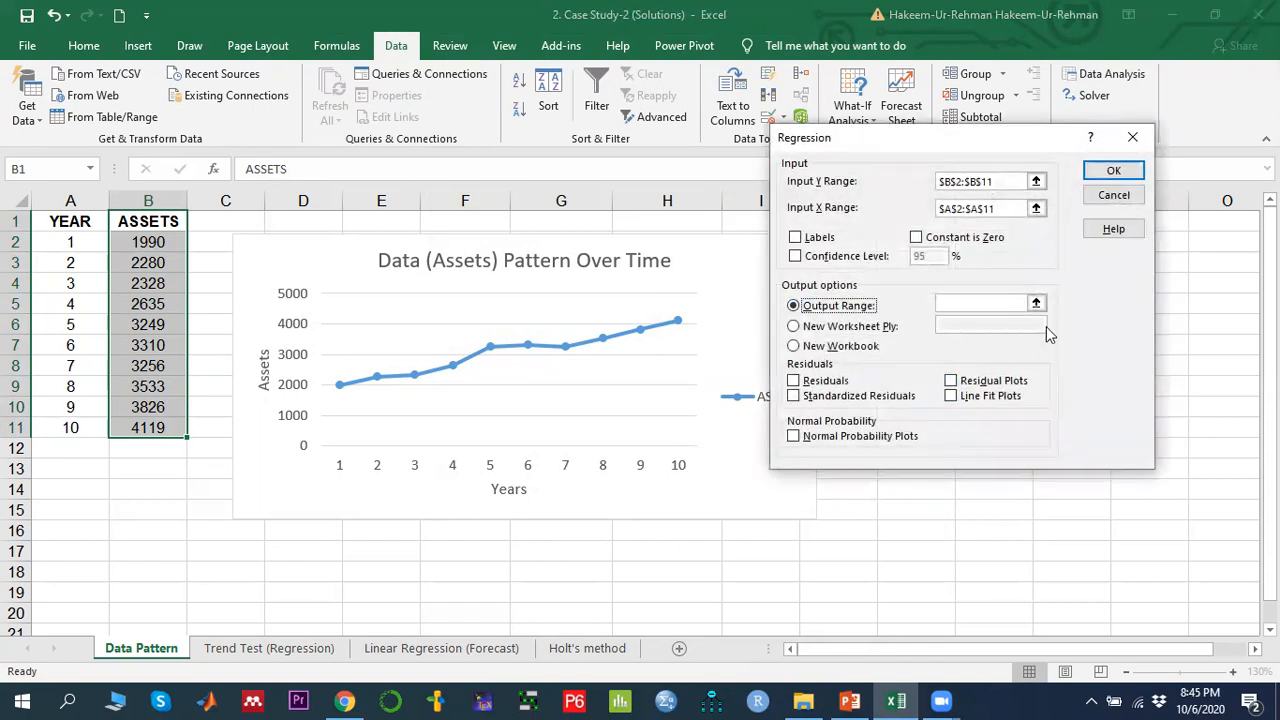
left_click(1036, 303)
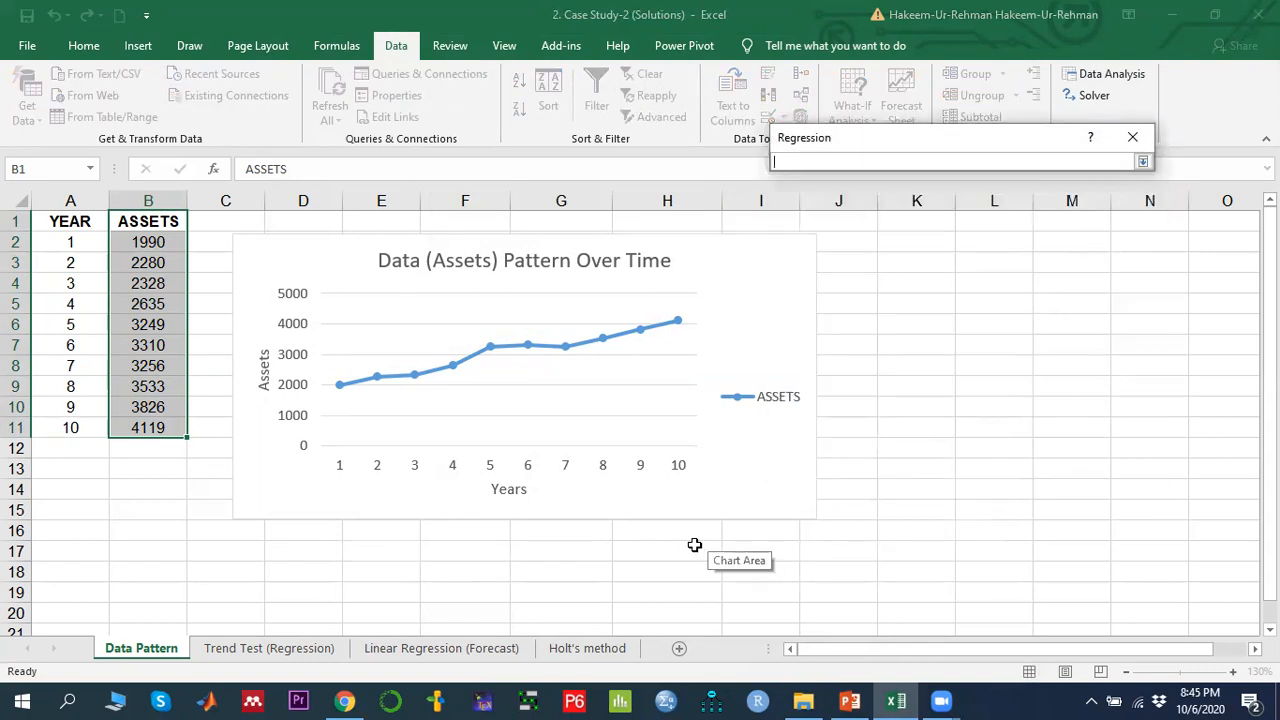
left_click(398, 548)
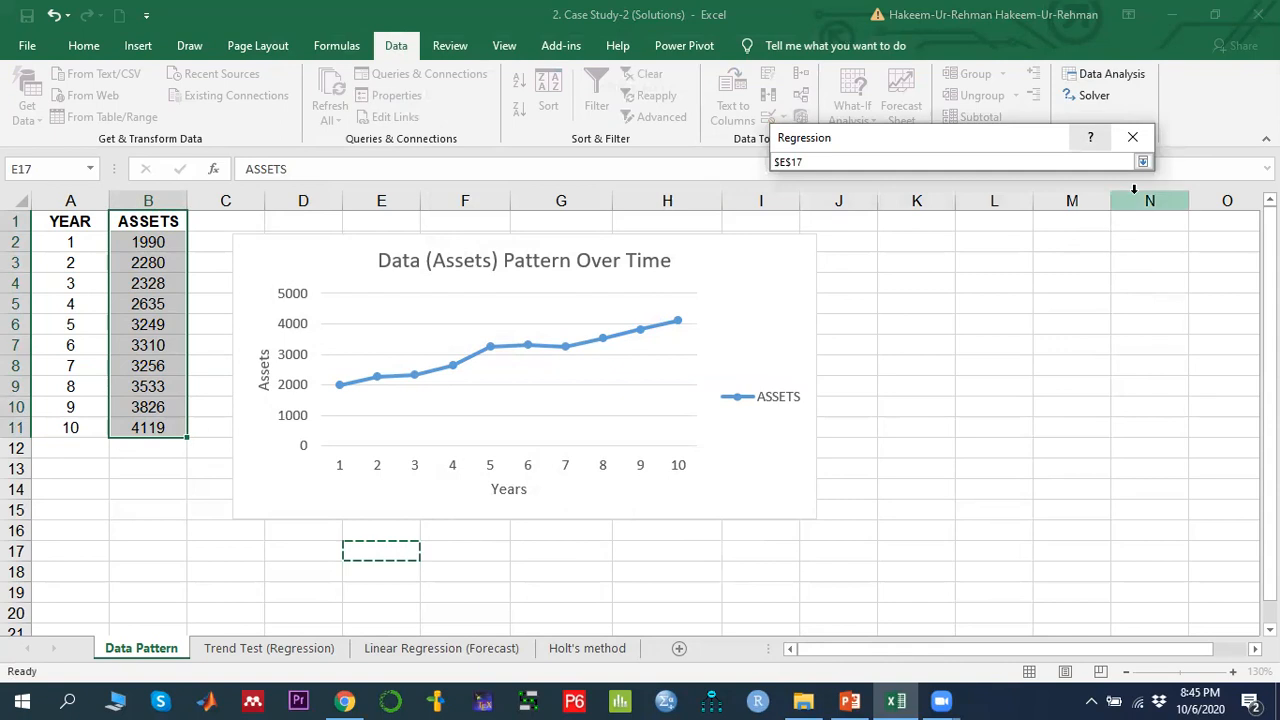
left_click(1143, 161)
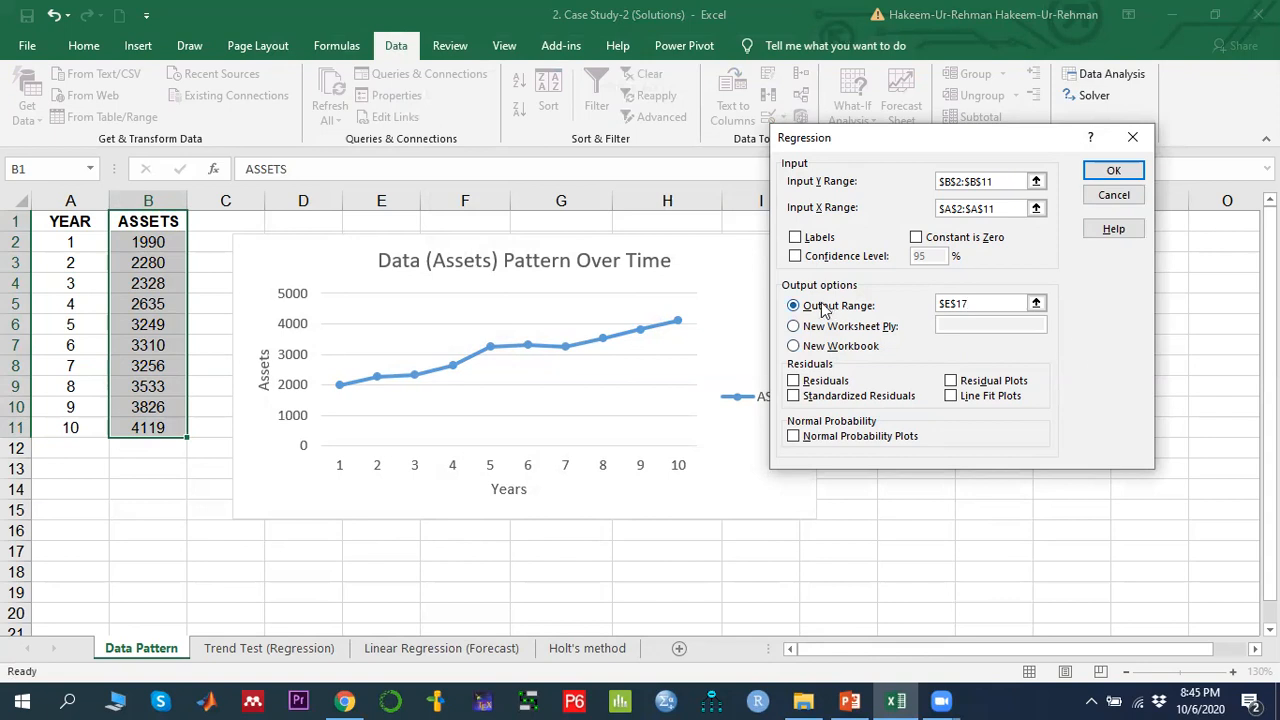
left_click(1113, 171)
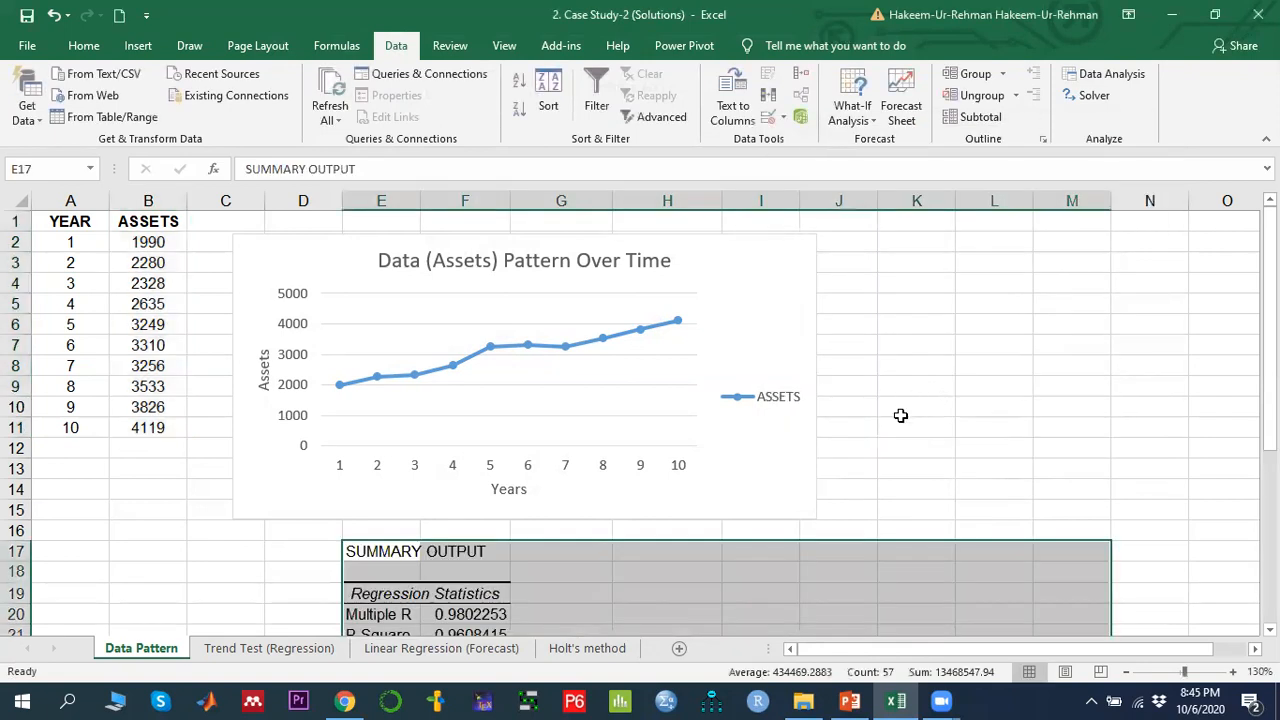
- Examine the t Stat and P-value of the X Variable in the regression summary output
scroll(900, 415, "down", 5)
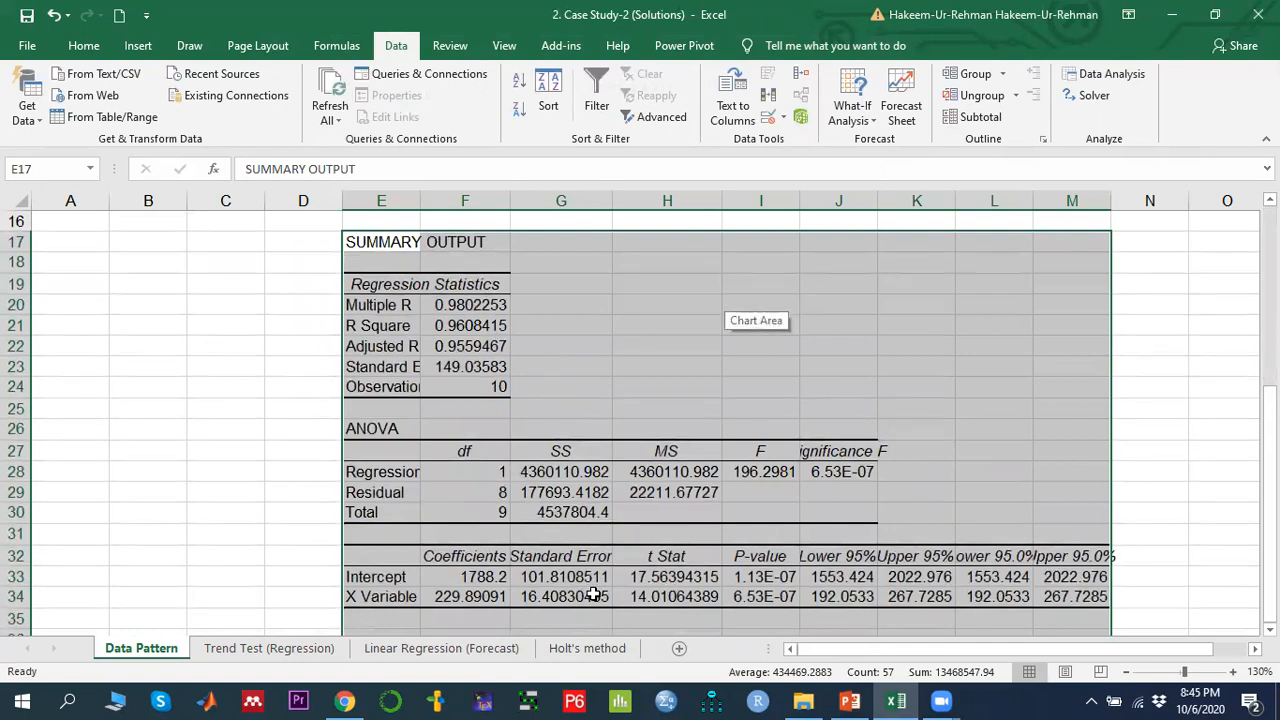
left_click(630, 597)
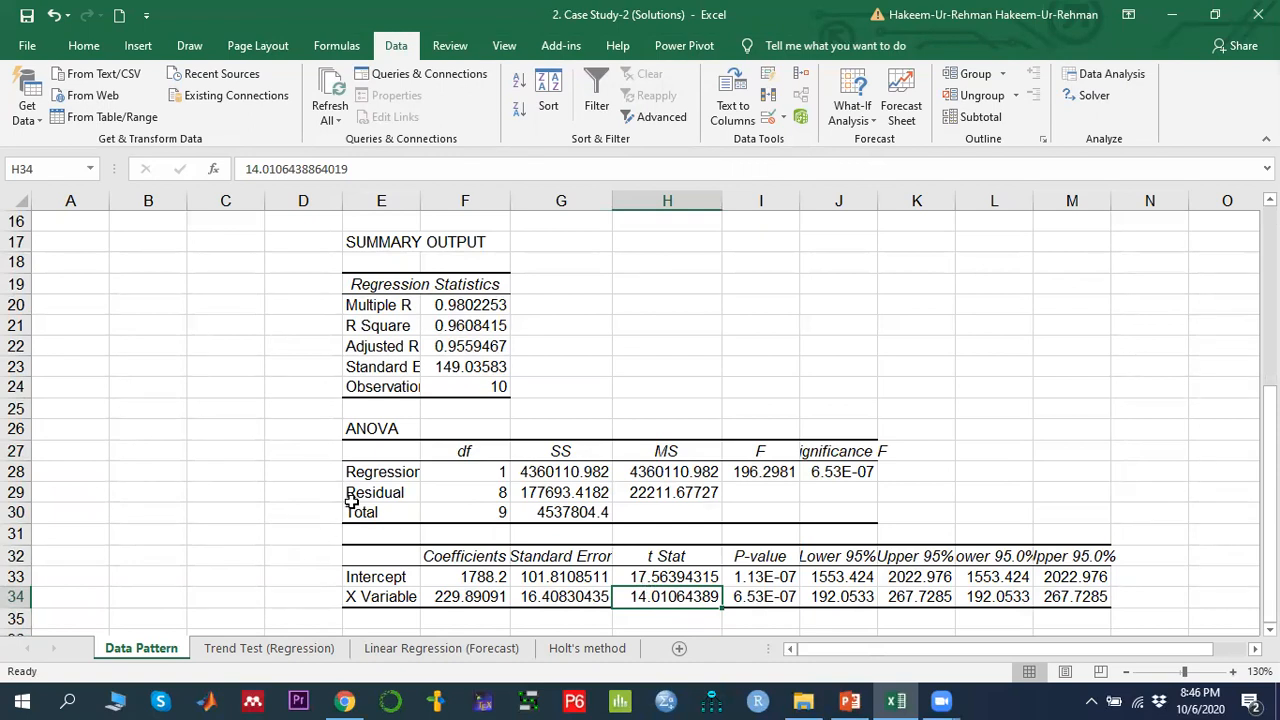
left_click(795, 601)
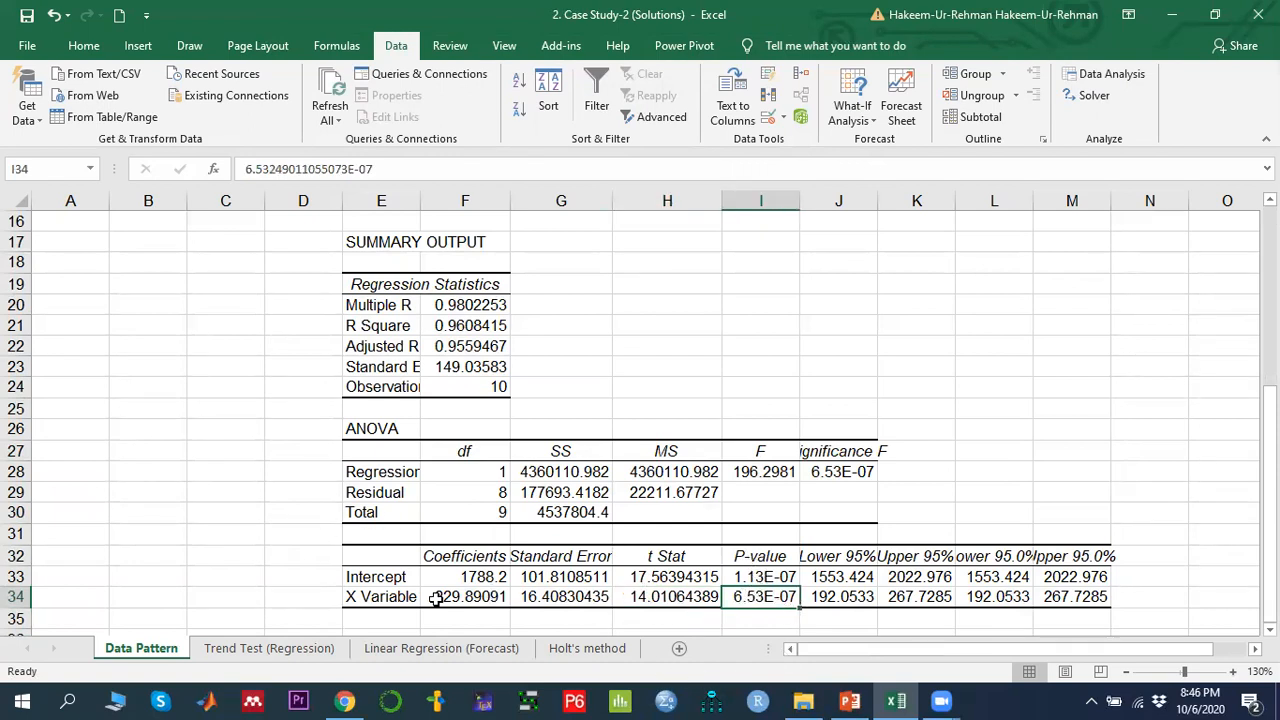
- Review the X Variable row and its P-value in the regression summary output on the Data Pattern sheet
left_click(374, 598)
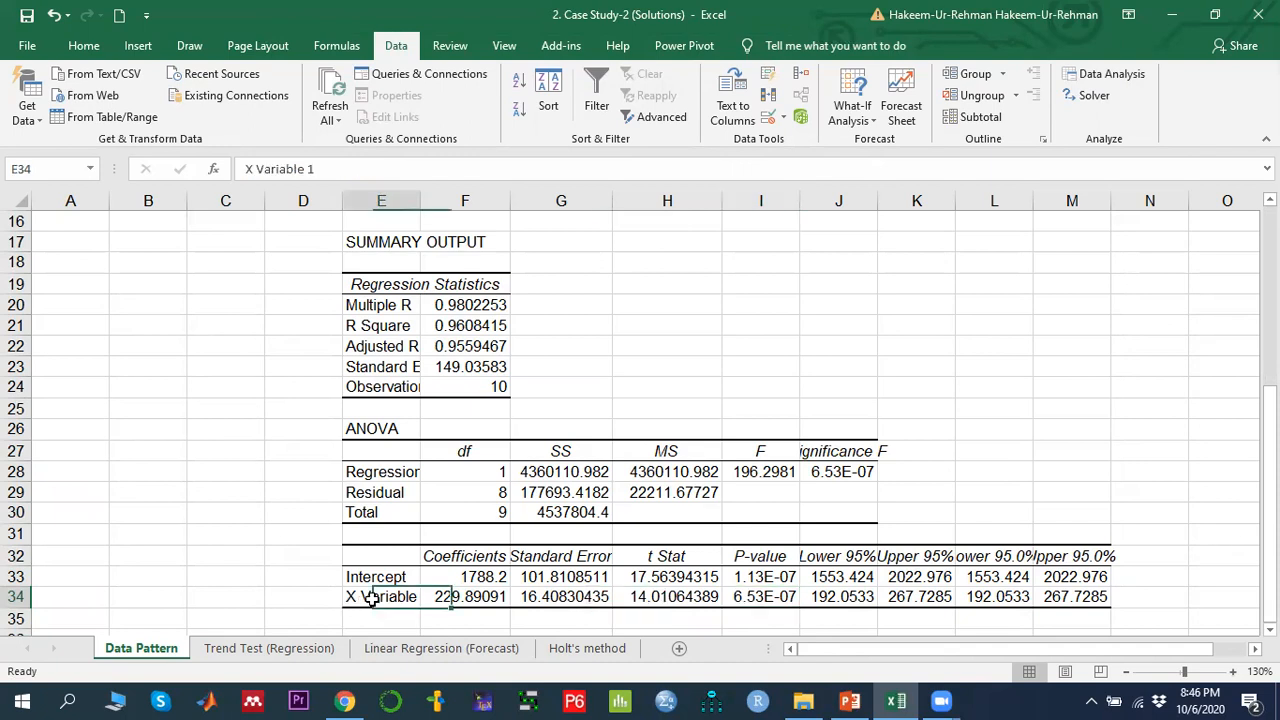
left_click(765, 600)
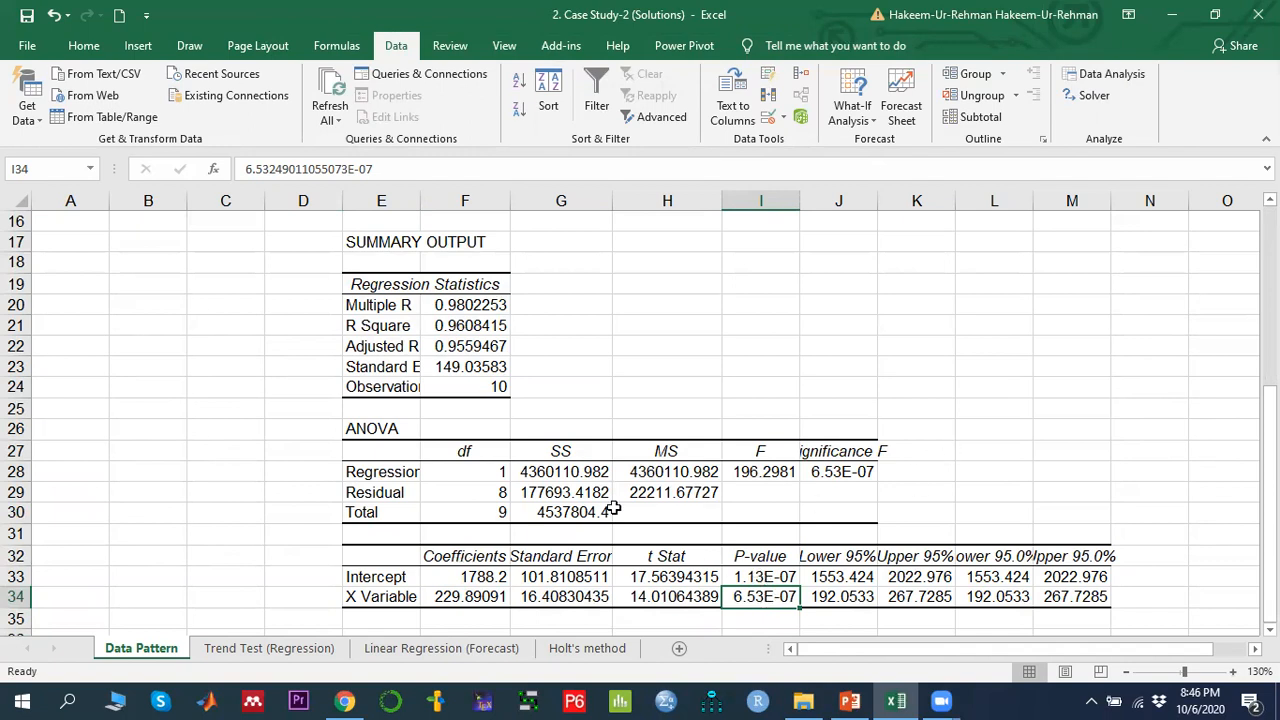
scroll(590, 508, "up", 5)
- Compare the intercept and X Variable 1 coefficients on the Trend Test (Regression) sheet with the linear trend equation on the PowerPoint slide
left_click(245, 648)
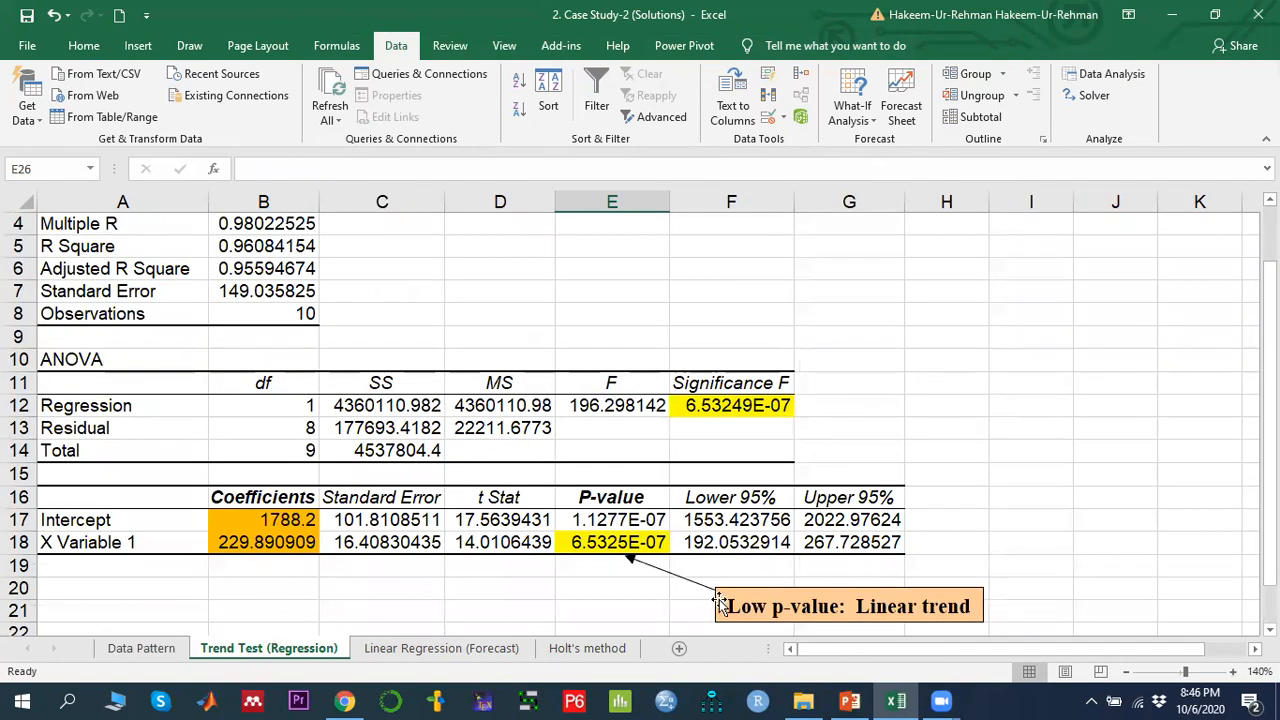
left_click(290, 517)
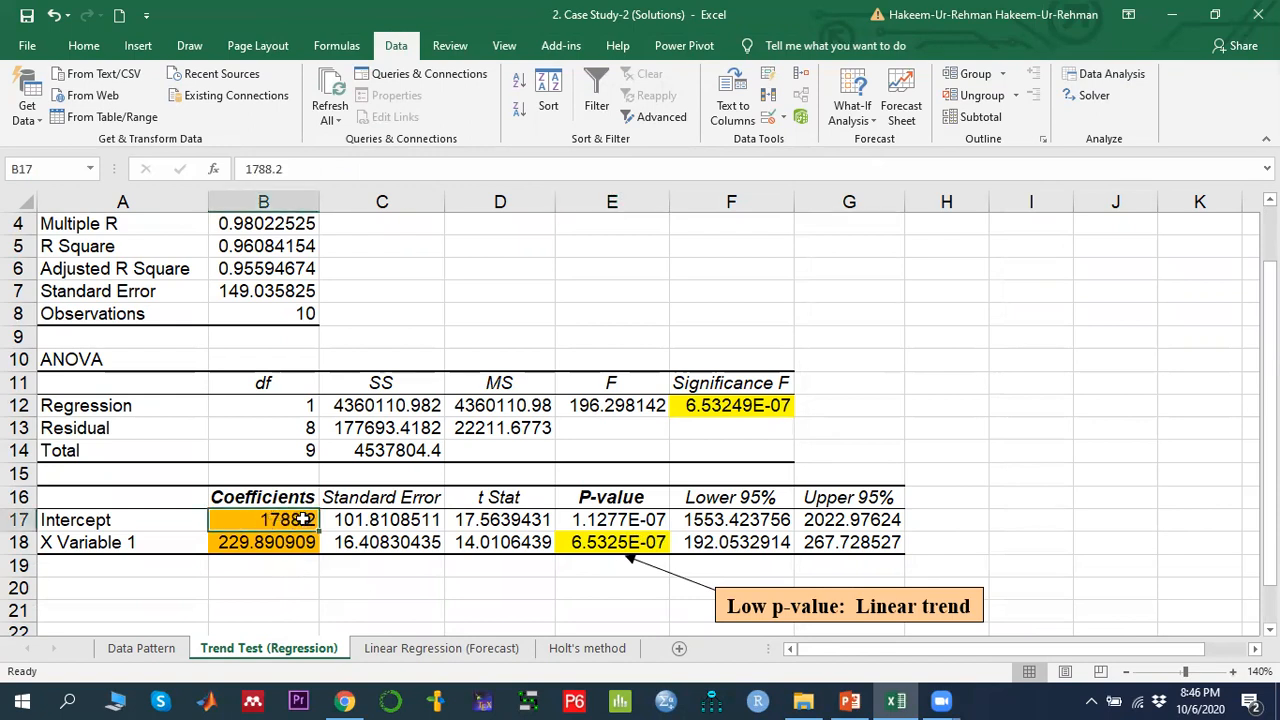
left_click(849, 700)
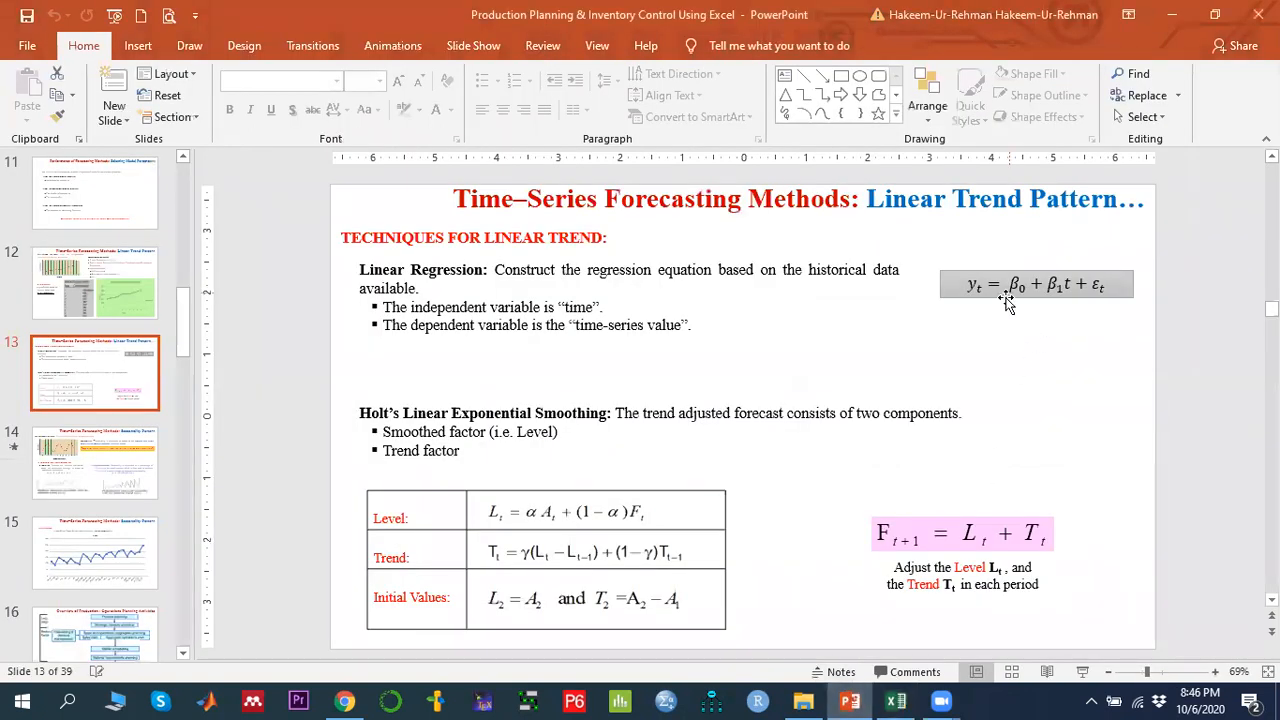
left_click(896, 700)
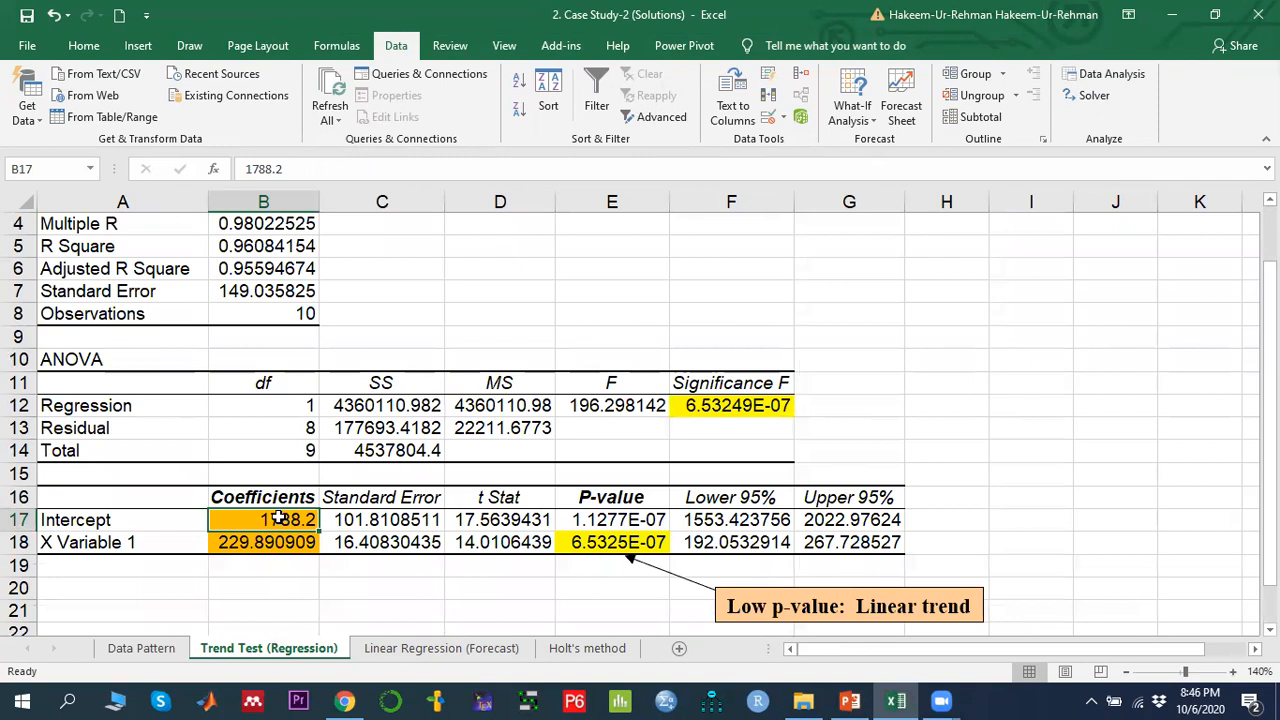
left_click(257, 541)
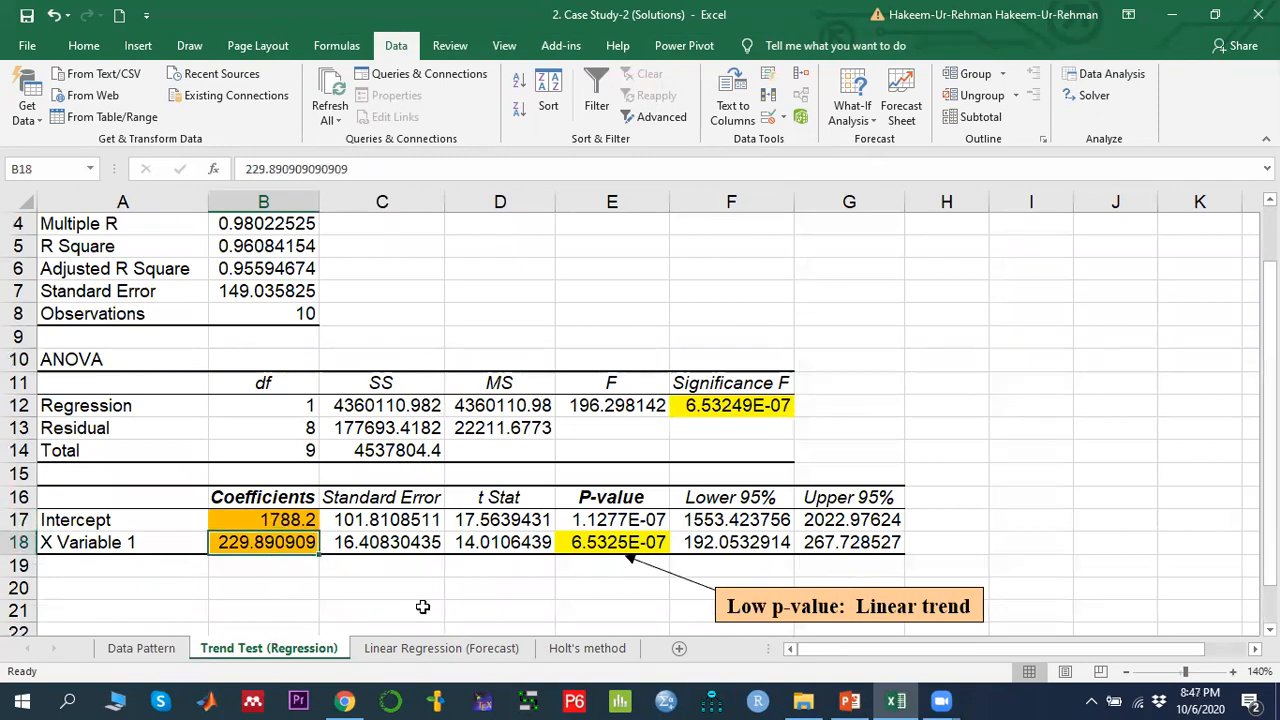
left_click(188, 524)
left_click(289, 520)
left_click(288, 542)
- Review the year and assets columns and the first regression forecast cell on the Linear Regression (Forecast) sheet
left_click(410, 648)
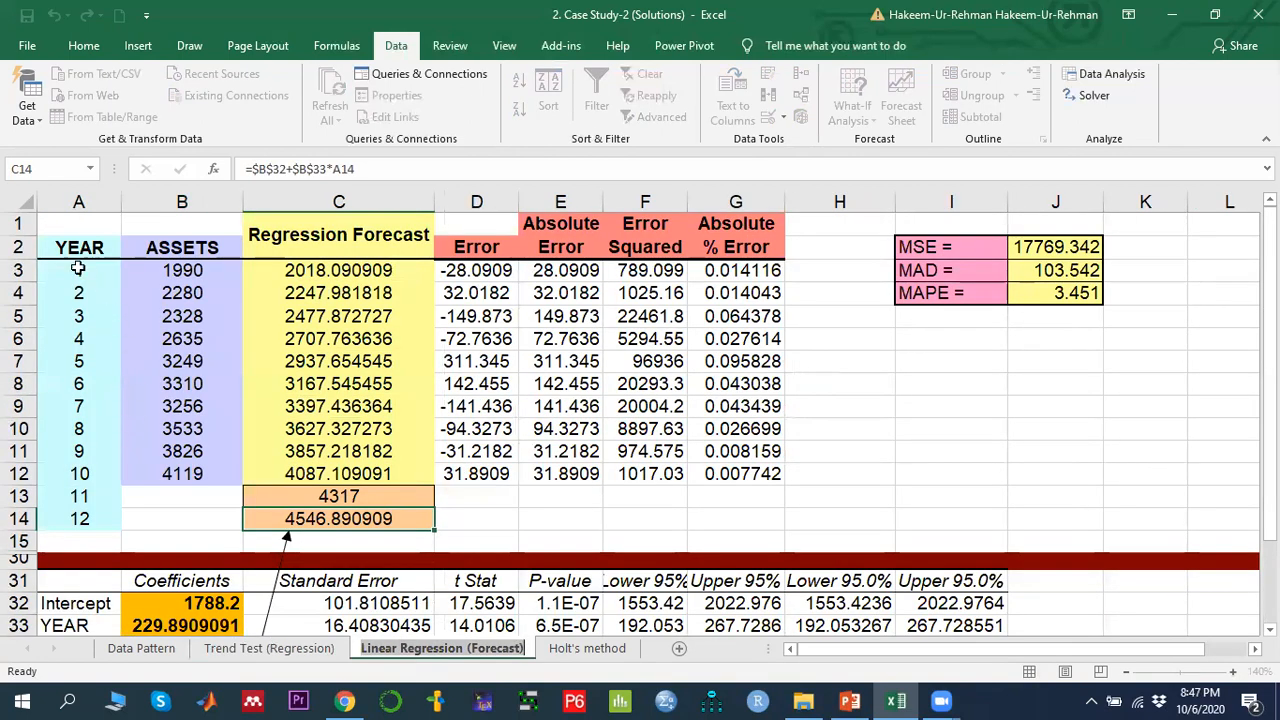
left_click_drag(79, 247, 85, 521)
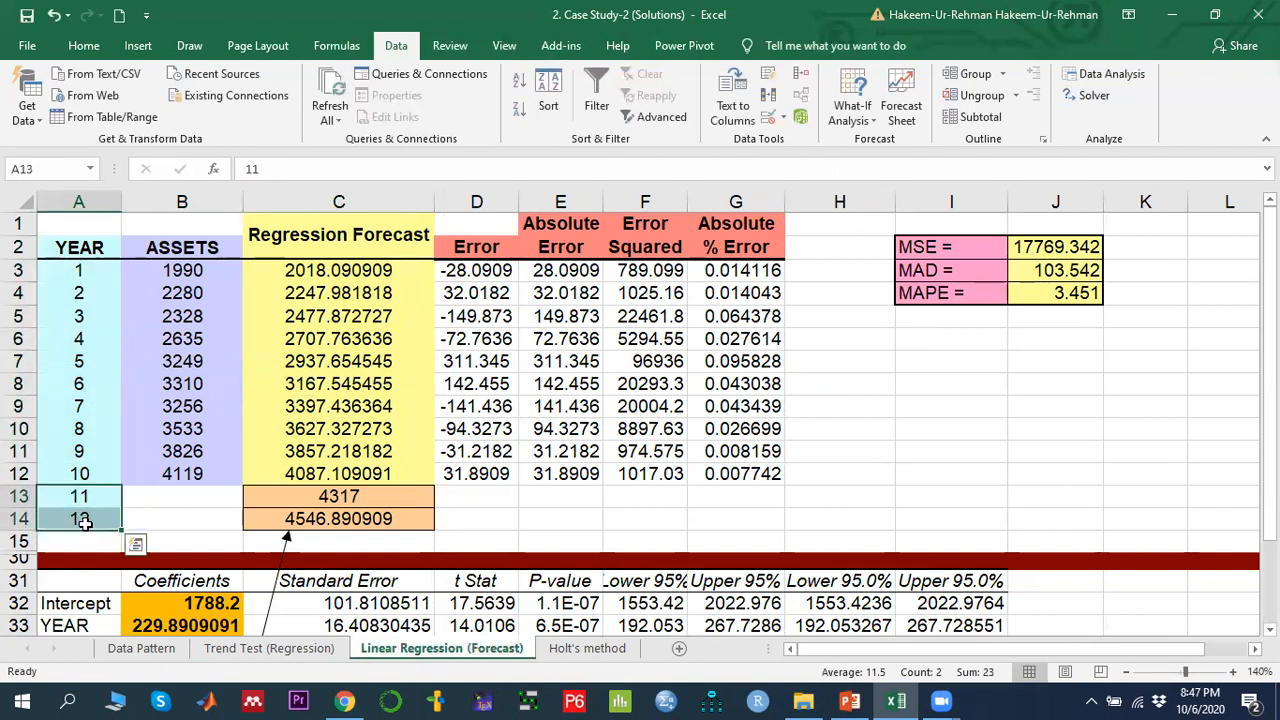
left_click_drag(79, 268, 75, 475)
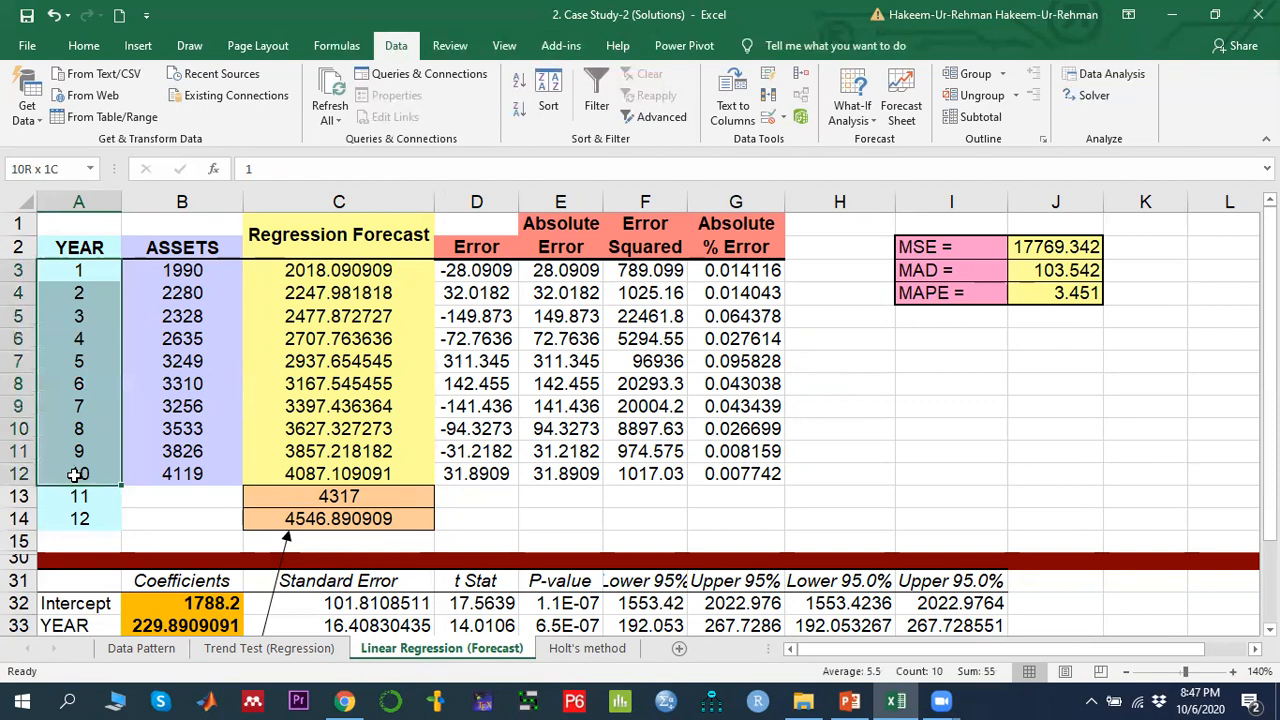
left_click_drag(182, 270, 193, 470)
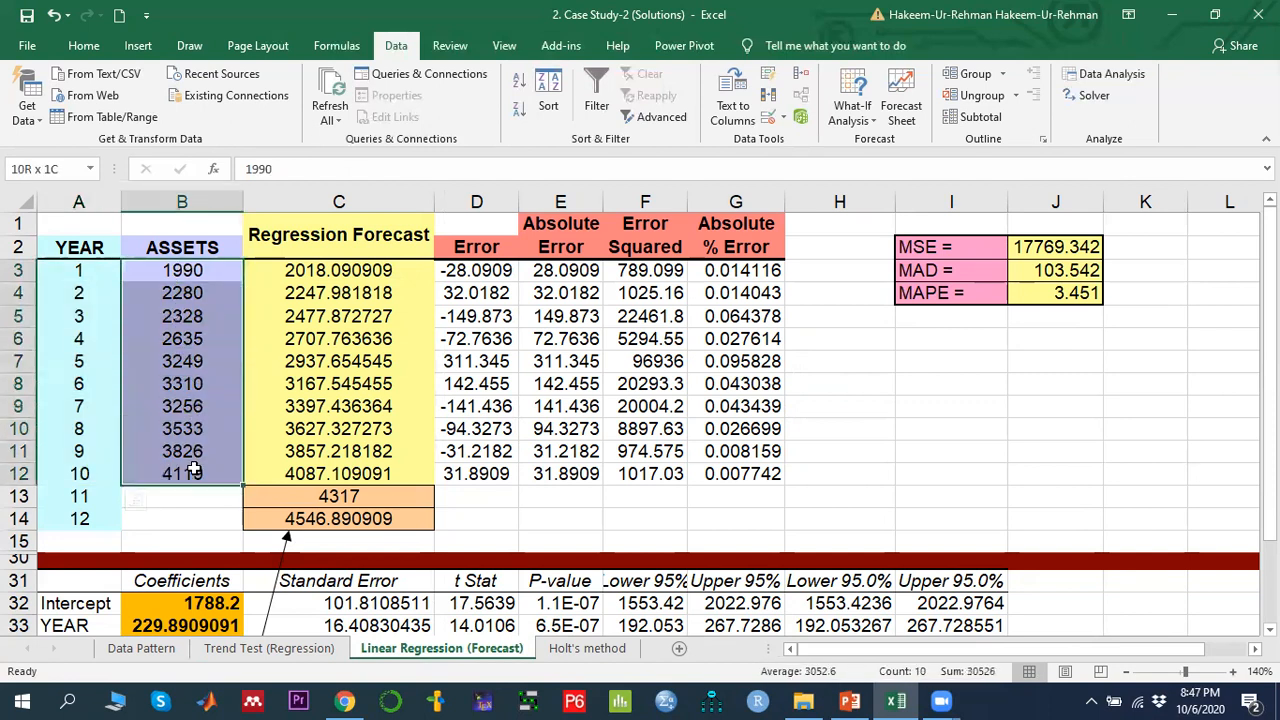
left_click(316, 270)
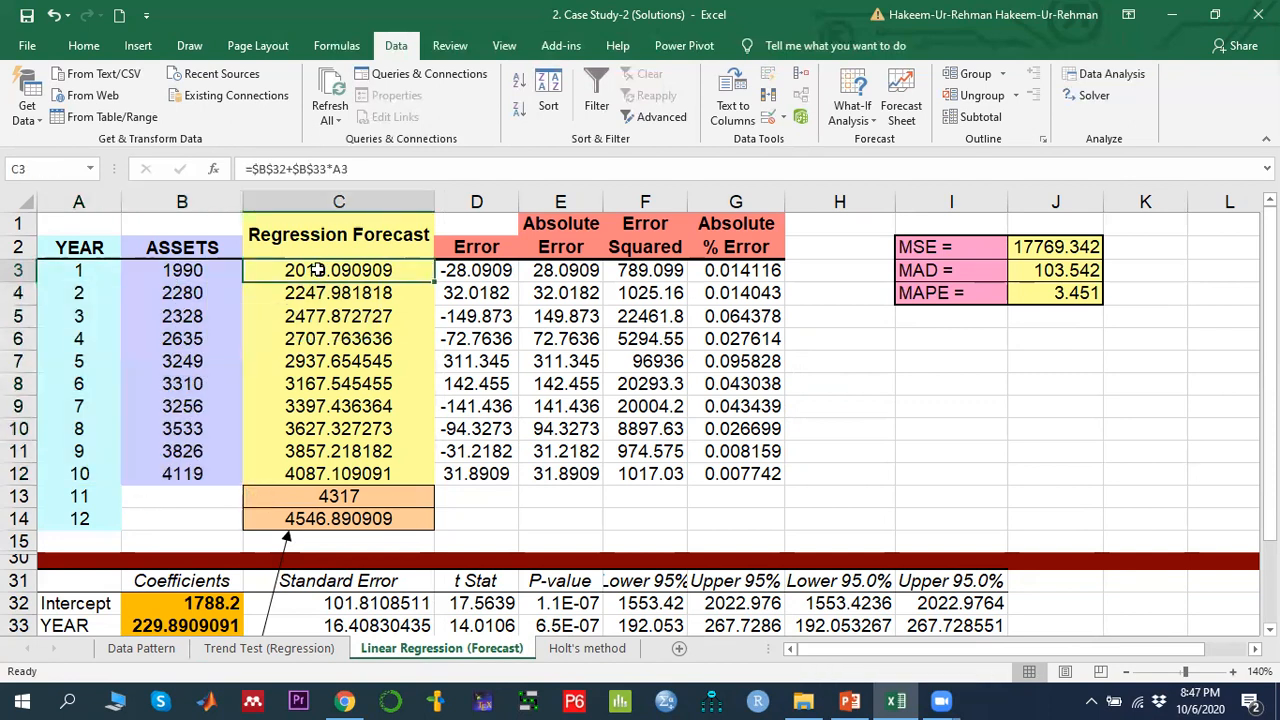
- Examine the coefficients table in rows 31 to 33 and how the forecast formula in C3 refers to the intercept
scroll(190, 572, "down", 1)
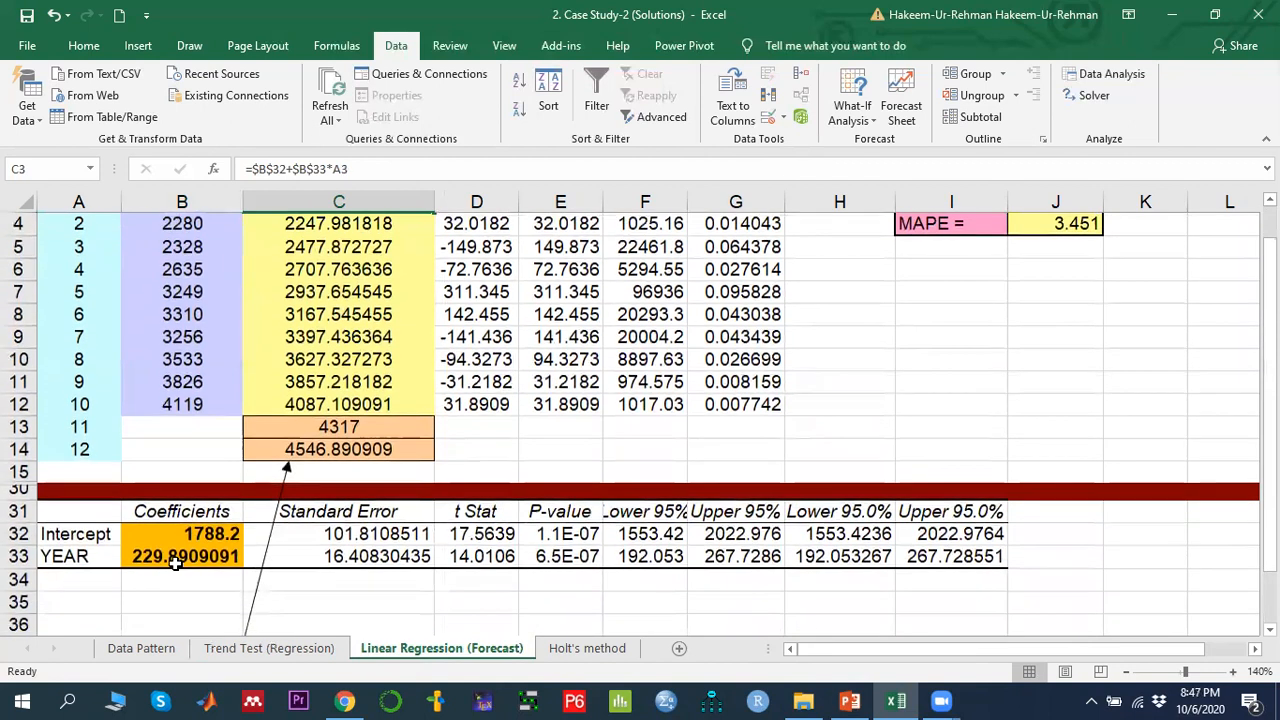
left_click(128, 556)
left_click_drag(94, 518, 963, 572)
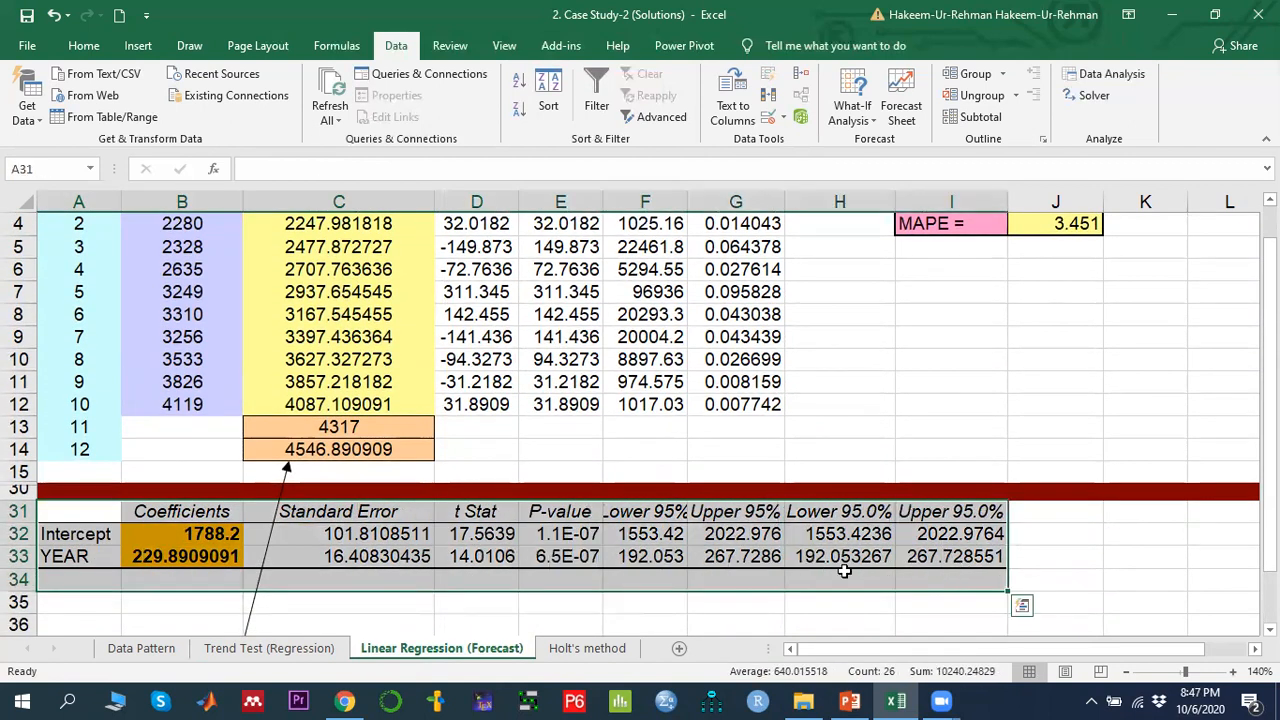
scroll(550, 552, "up", 1)
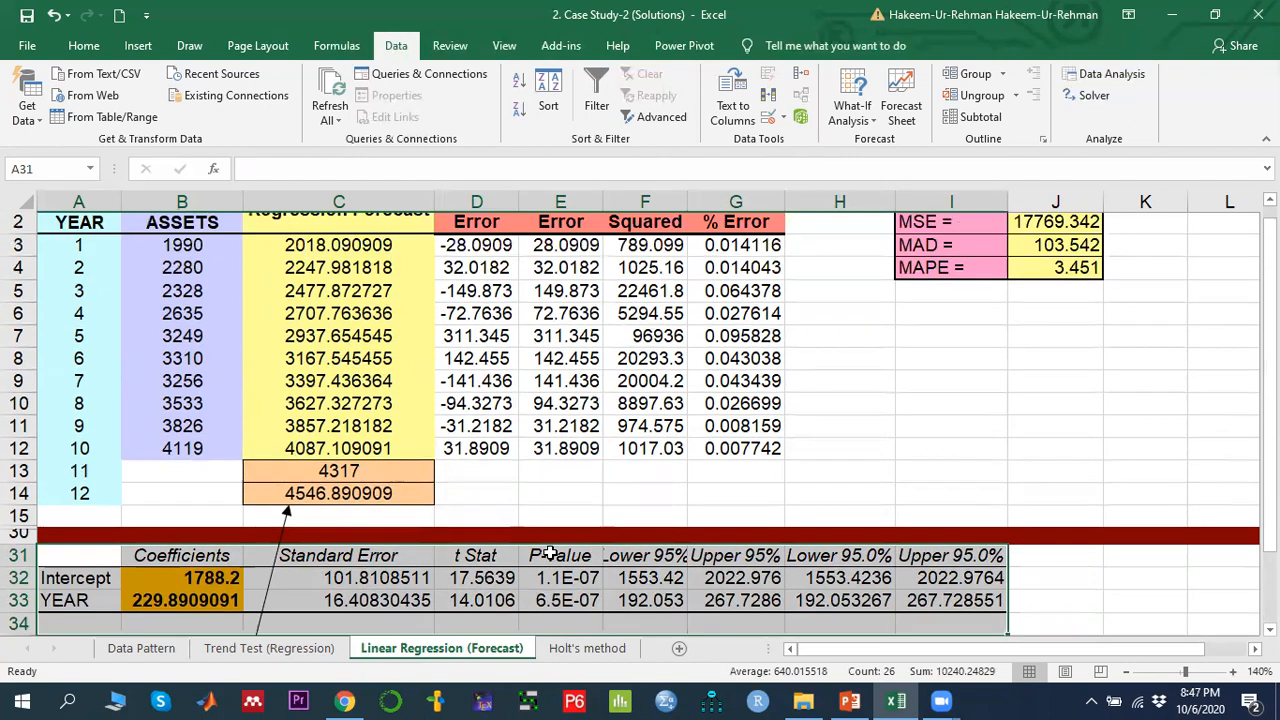
scroll(550, 552, "down", 3)
scroll(550, 552, "up", 3)
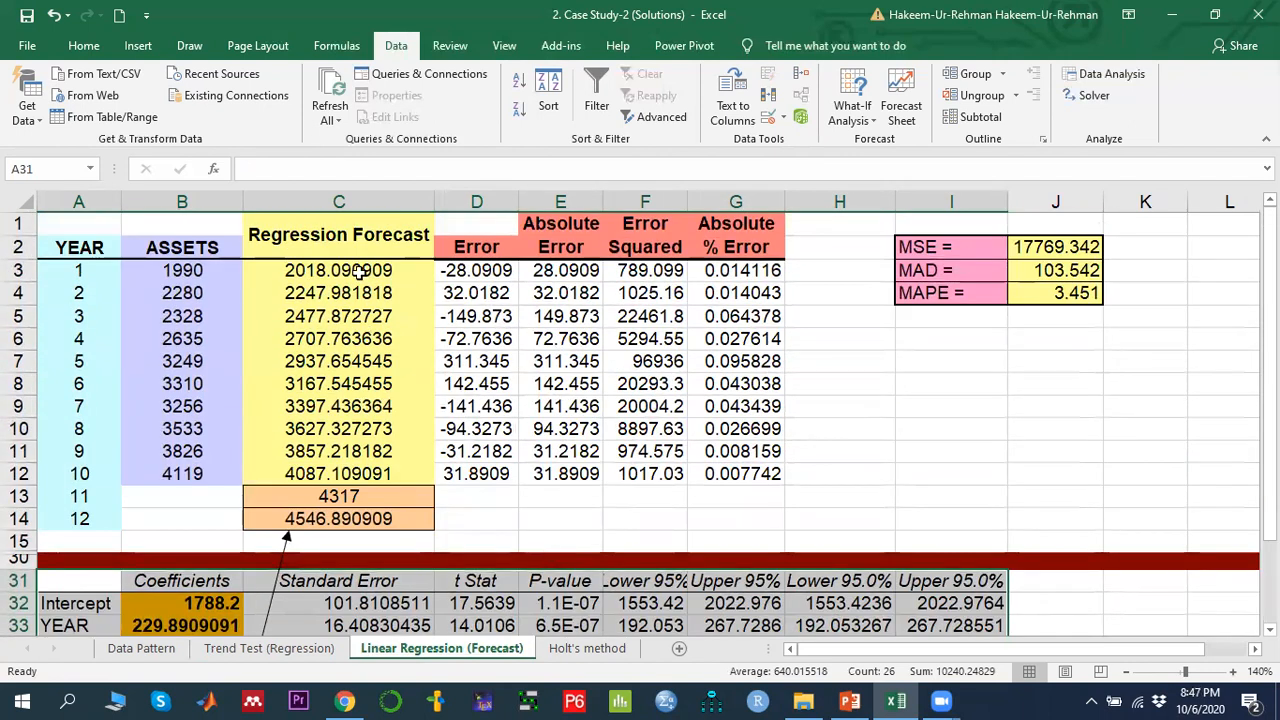
left_click(330, 270)
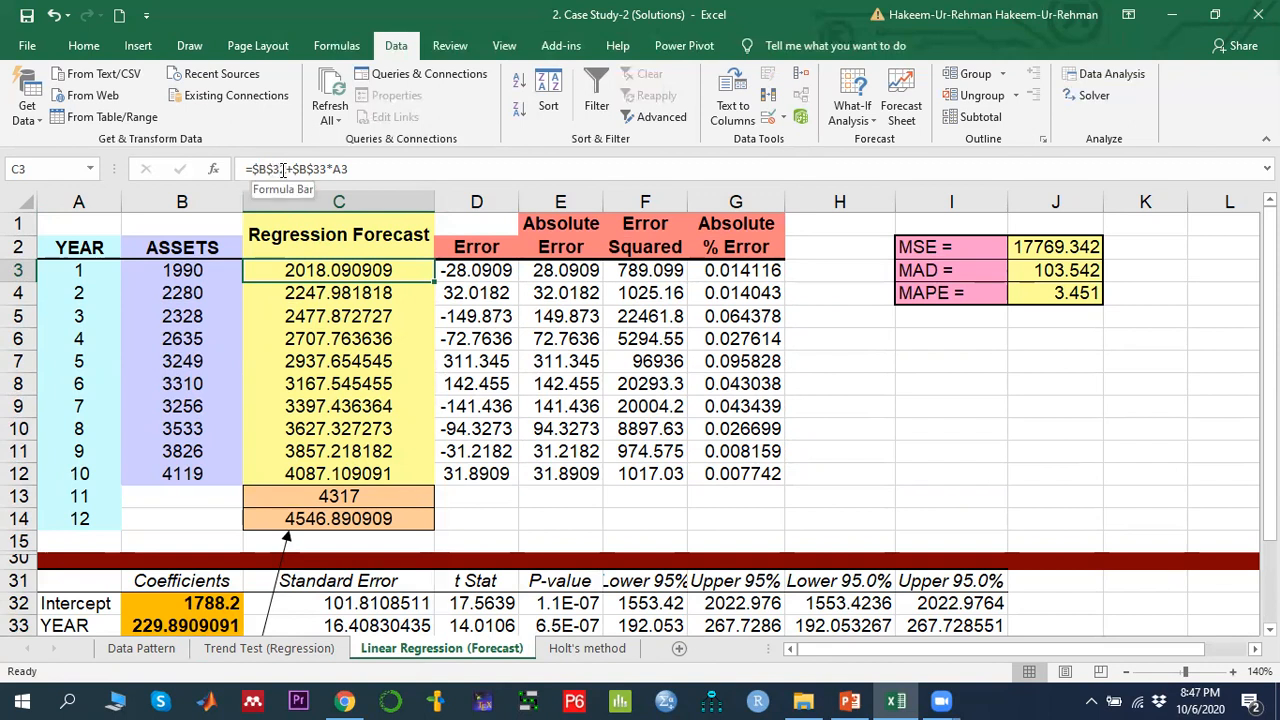
left_click(203, 606)
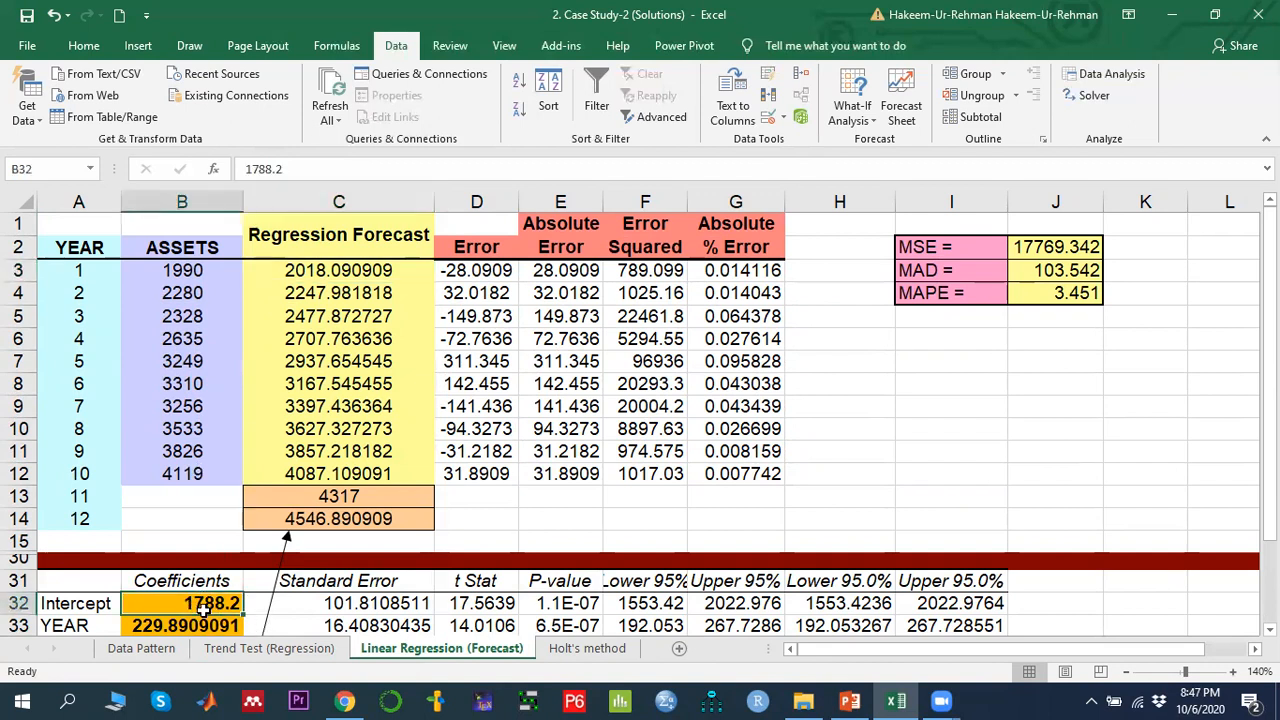
- Enter the regression forecast formula =$B$32+$B$33*A3 in cell C3 for year 1
left_click(320, 269)
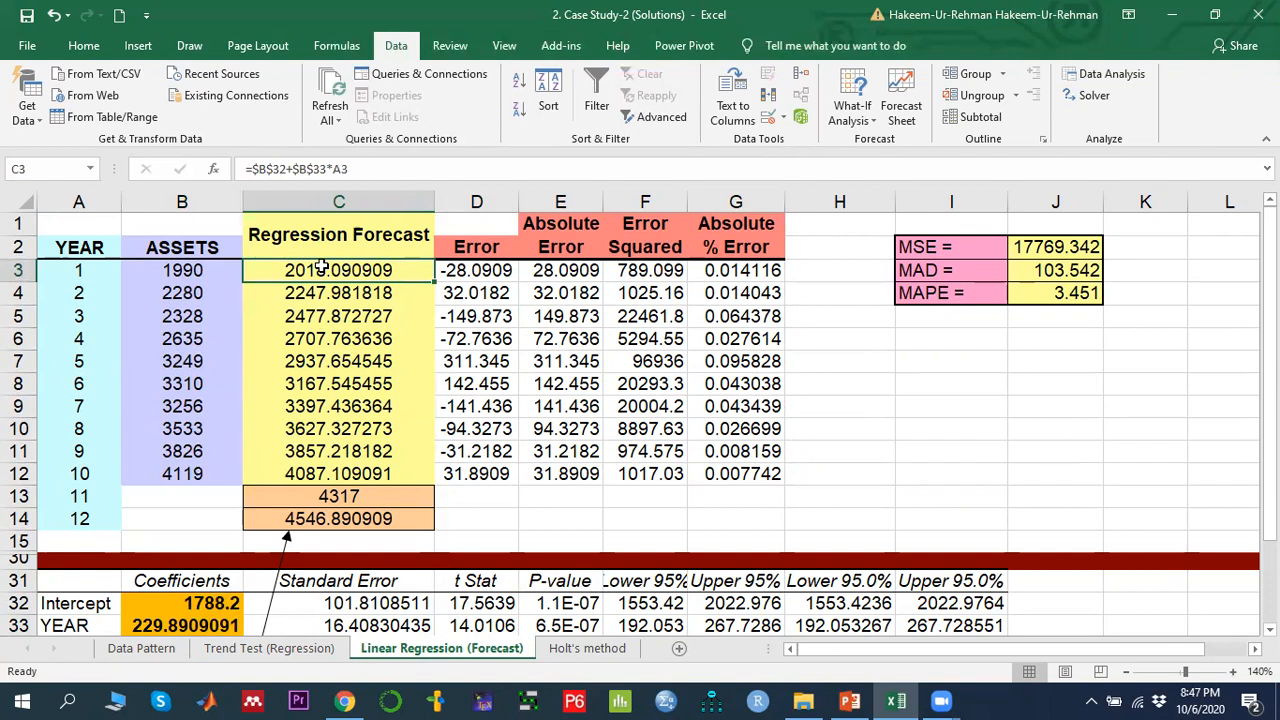
type("=")
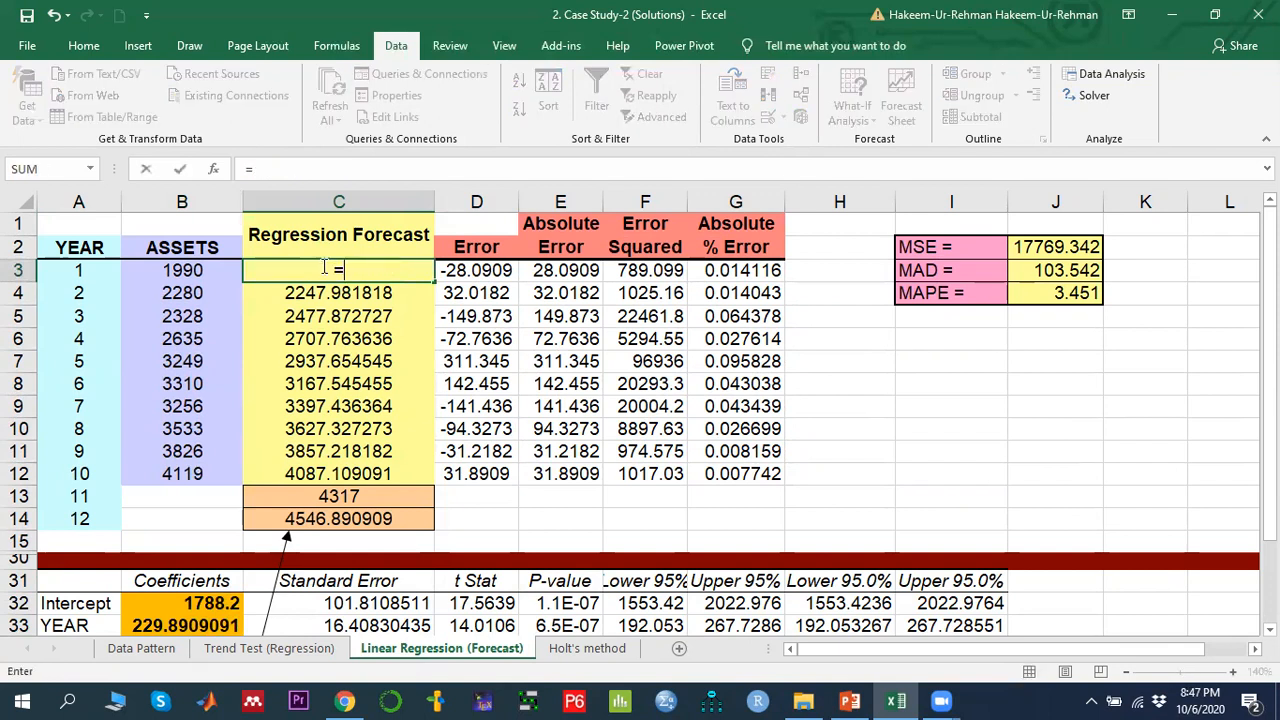
left_click(205, 606)
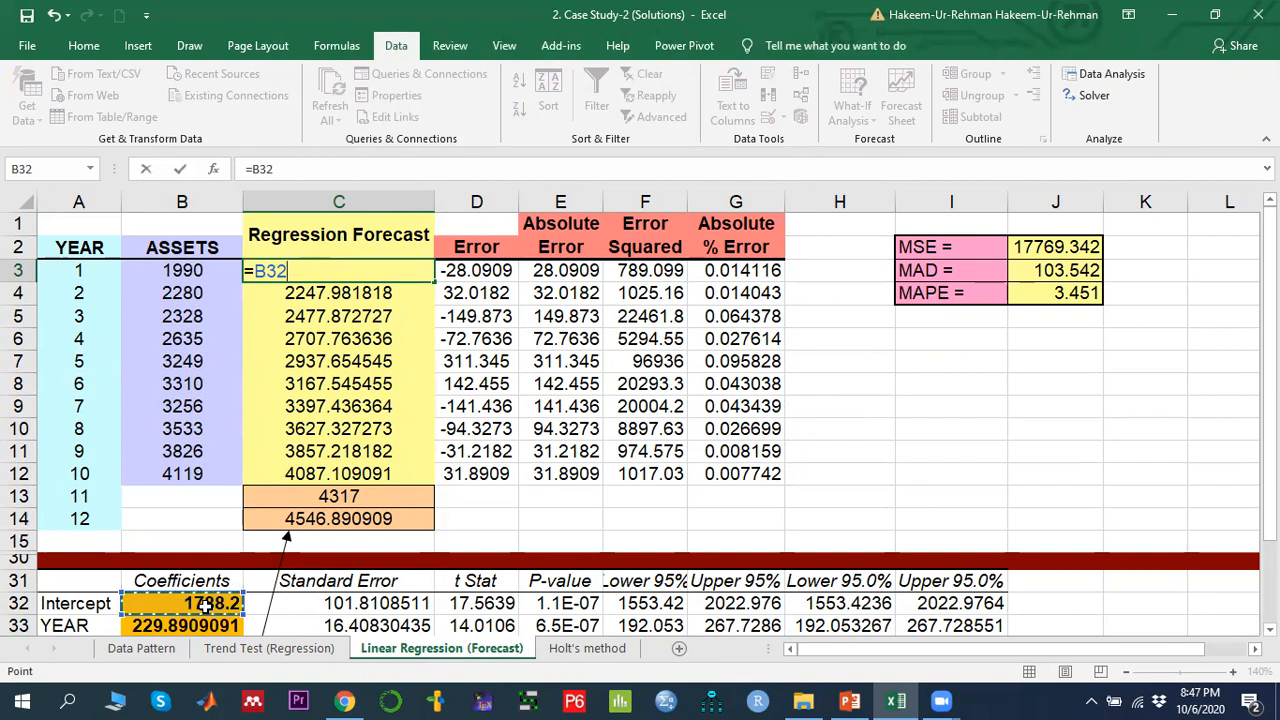
key("F4")
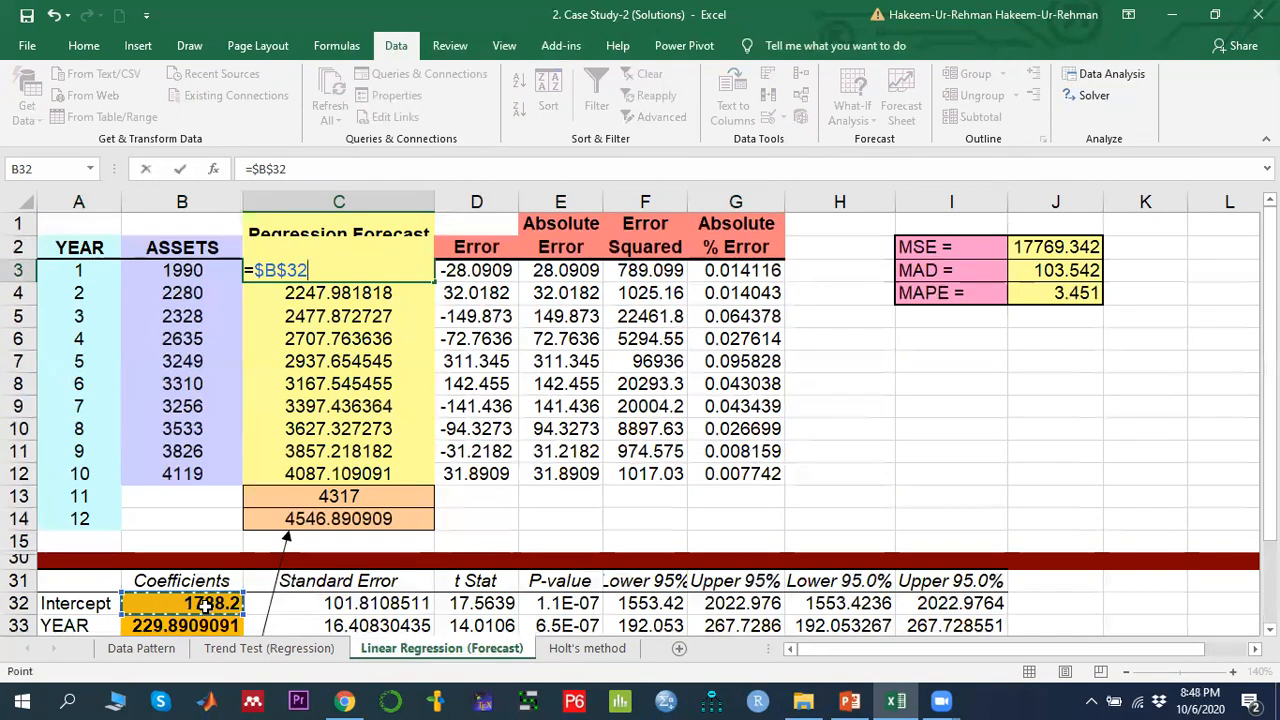
type("+")
left_click(195, 625)
key("F4")
type("*")
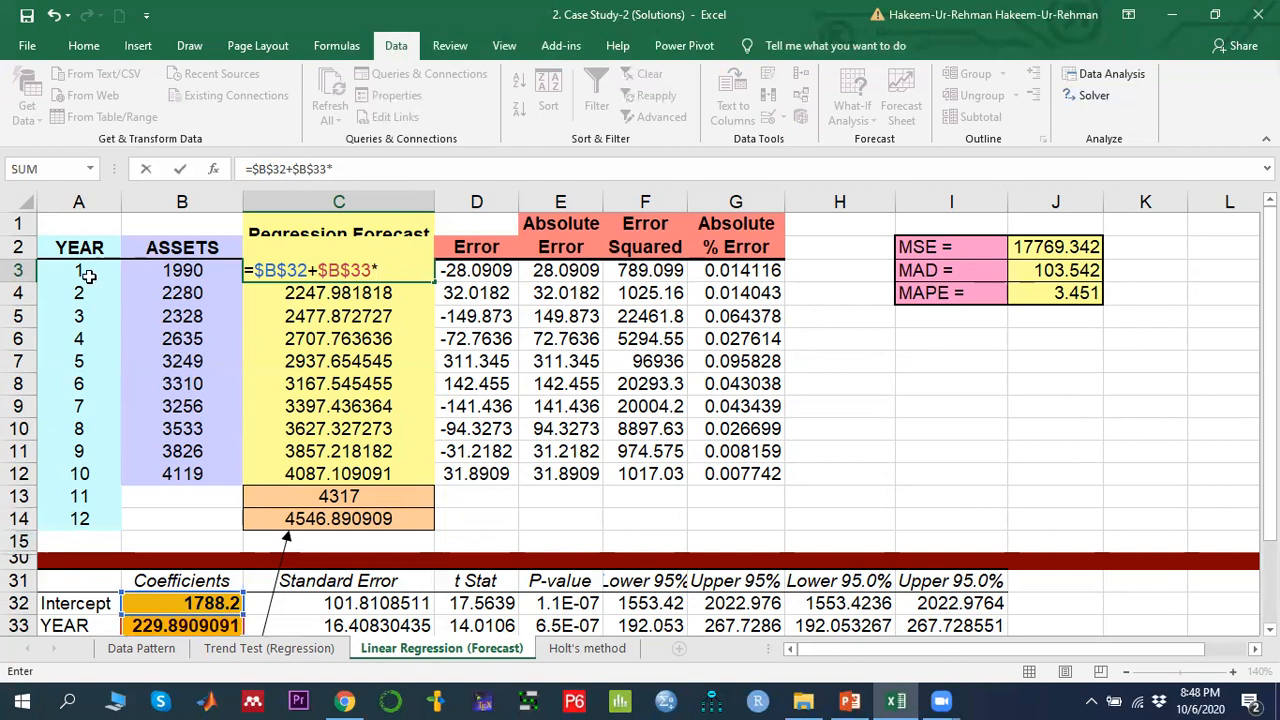
left_click(78, 270)
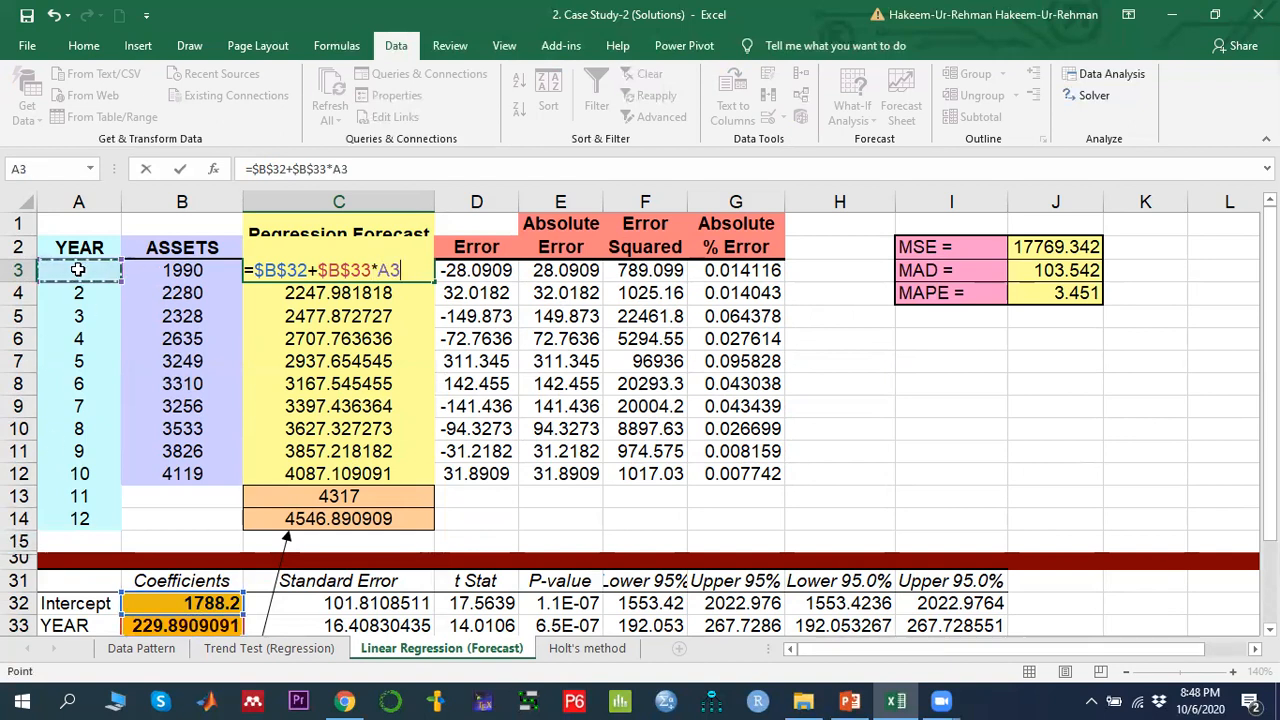
key("Return")
- Fill the forecast formula from C3 down to C12 to cover years 1 to 10
left_click(403, 266)
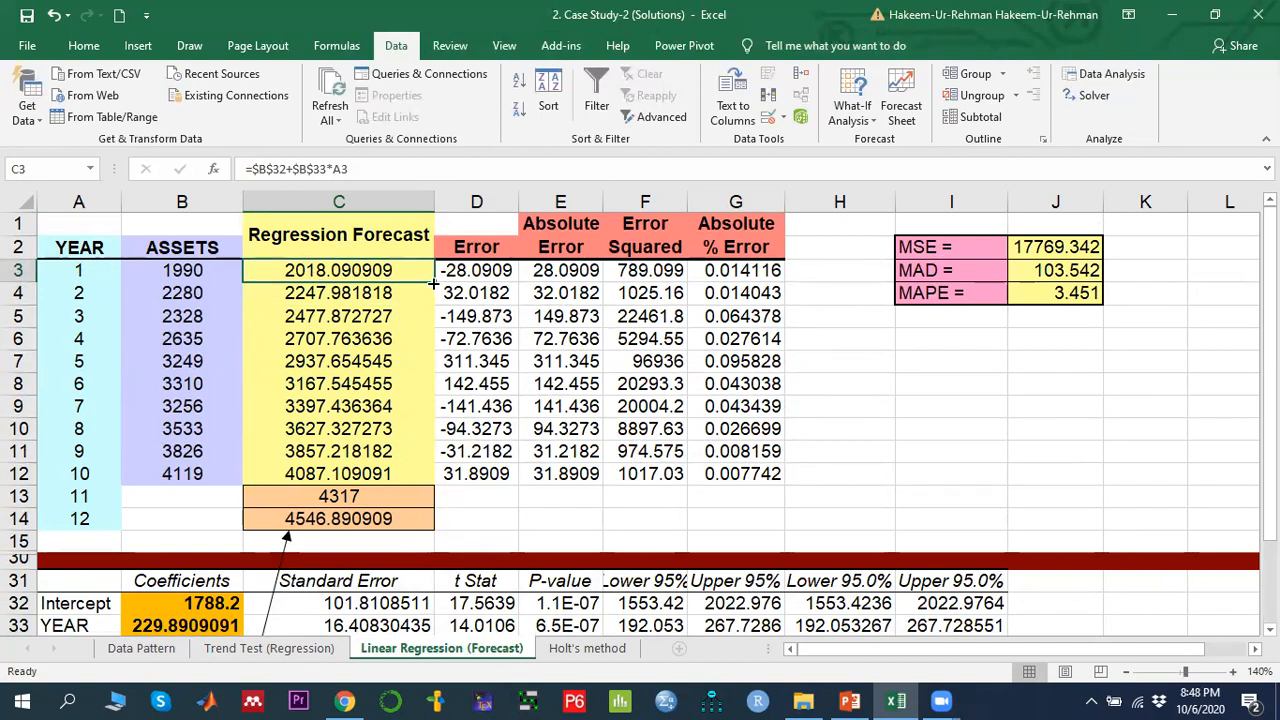
left_click_drag(433, 284, 414, 478)
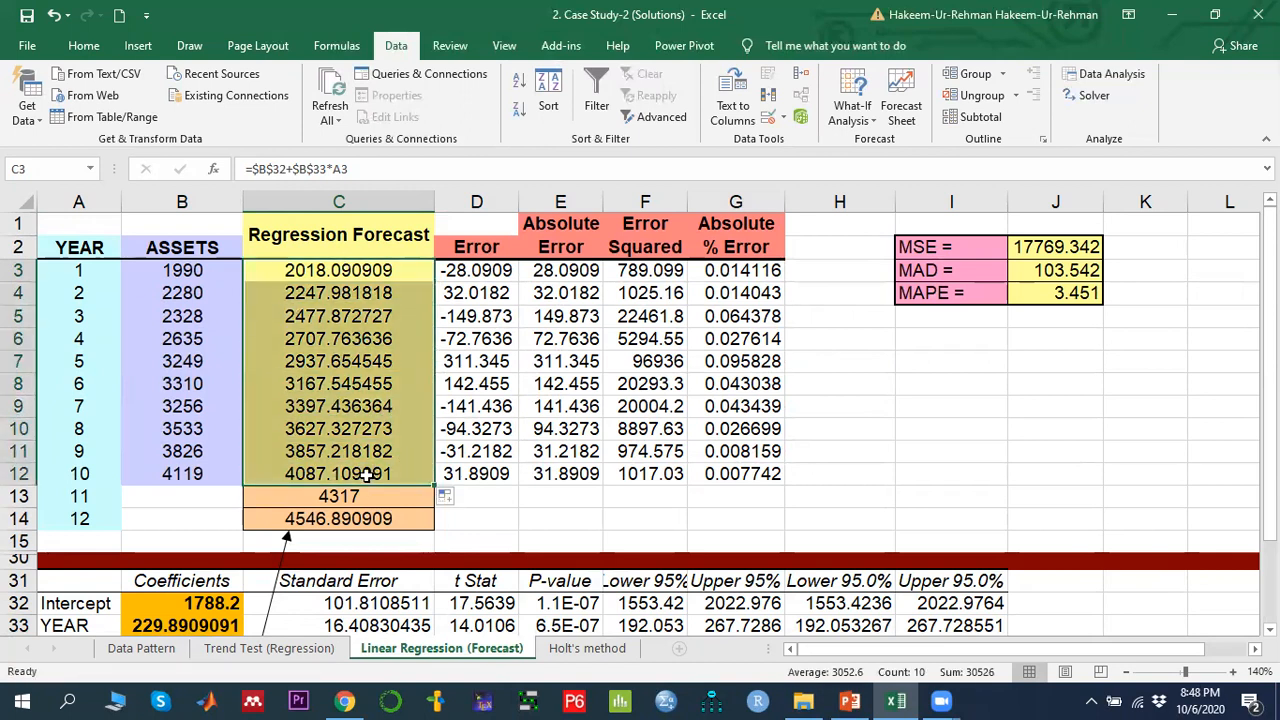
left_click(362, 478)
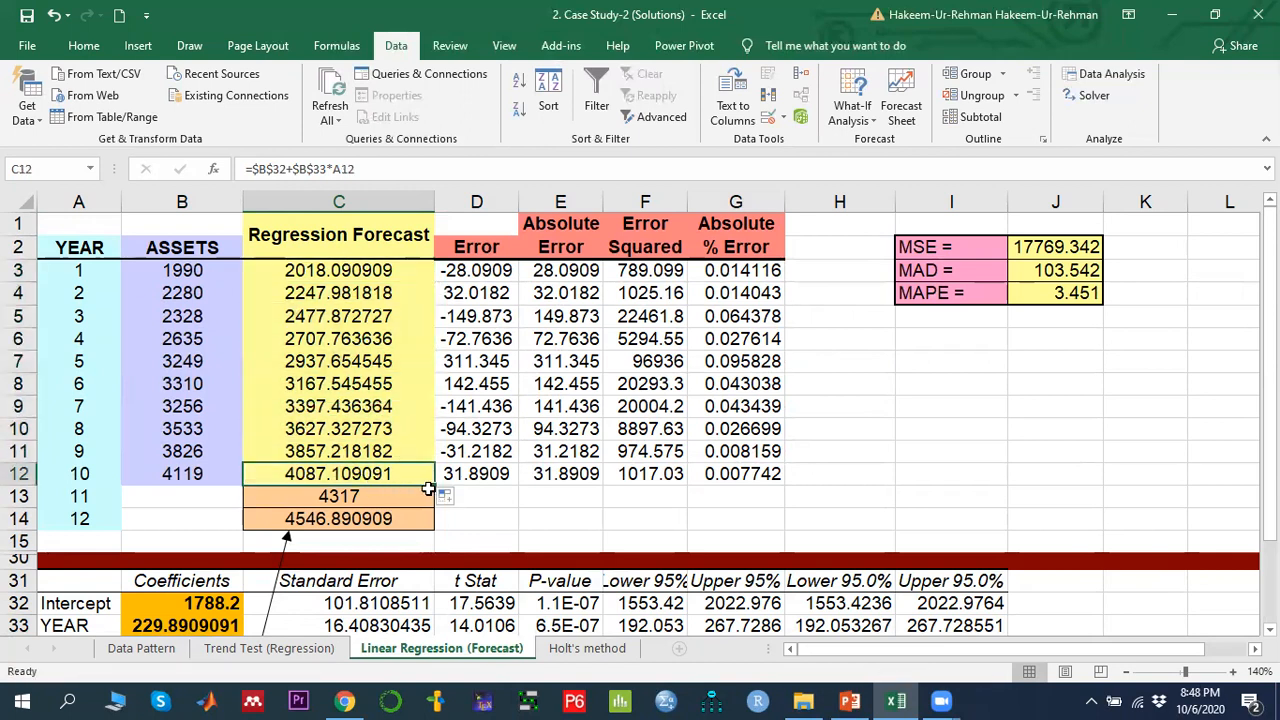
- Check the forecast formulas for years 11 and 12 in cells C13 and C14
left_click(370, 494)
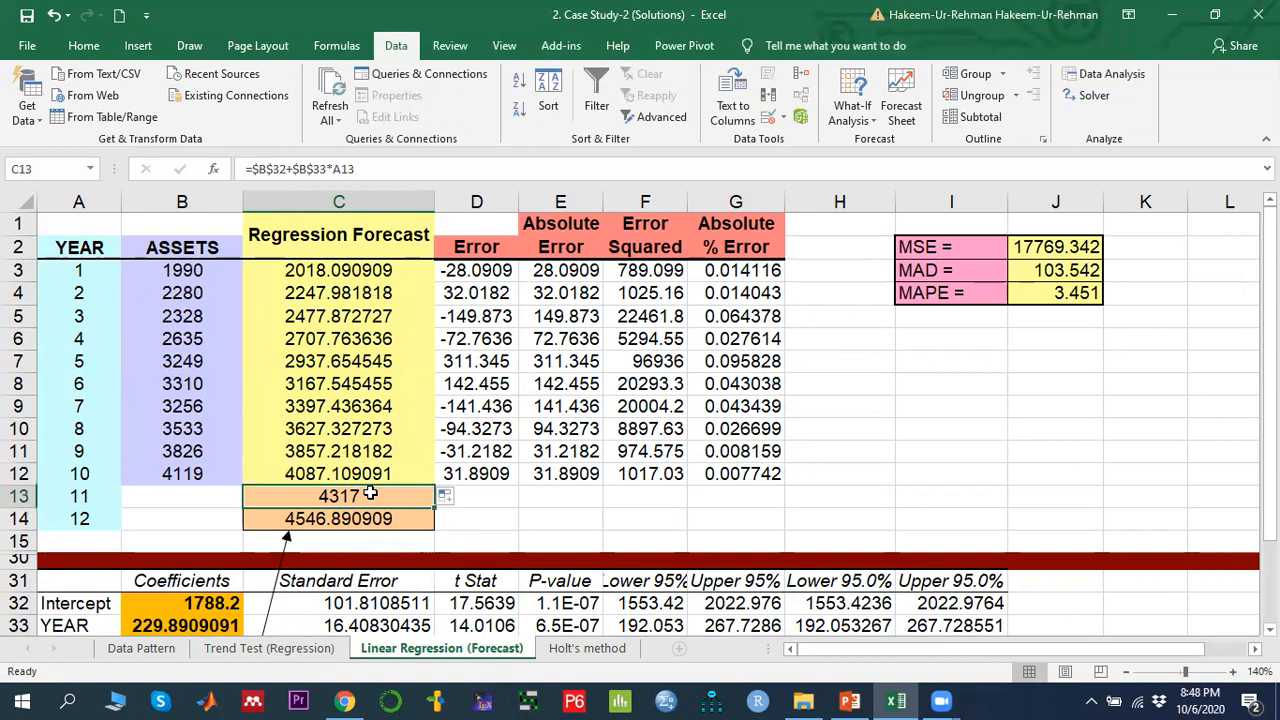
key("Down")
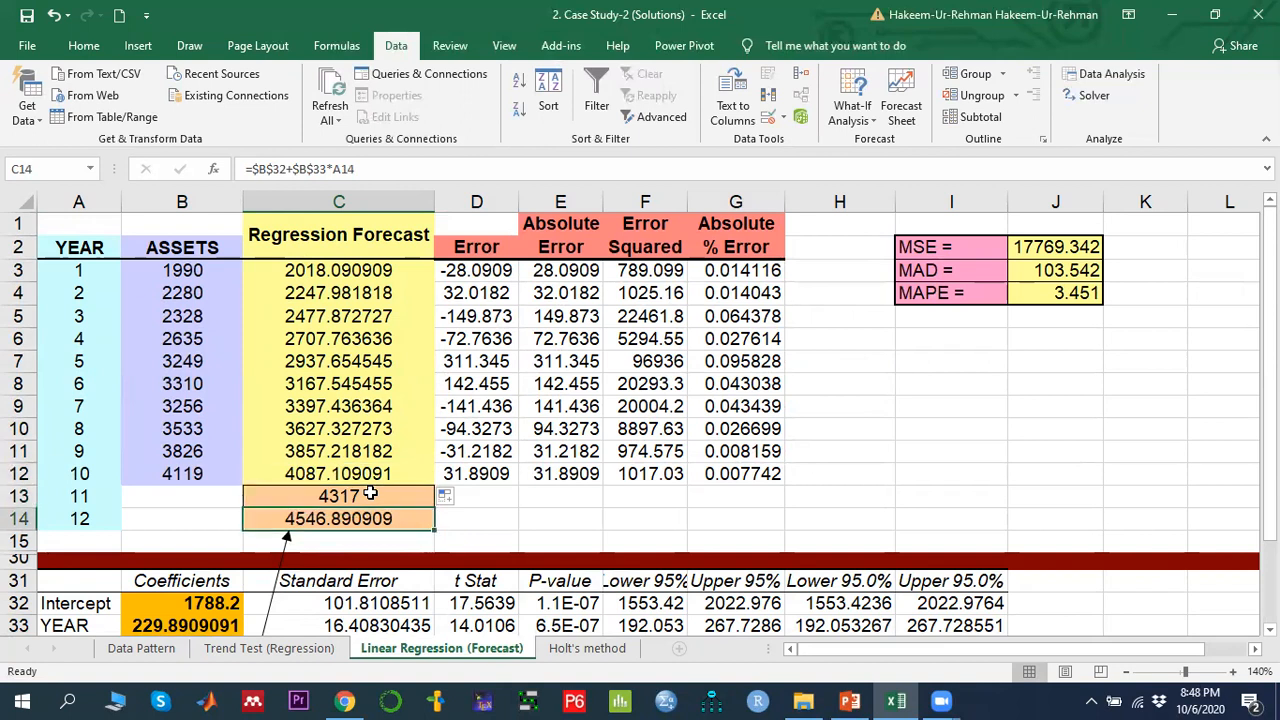
key("Up")
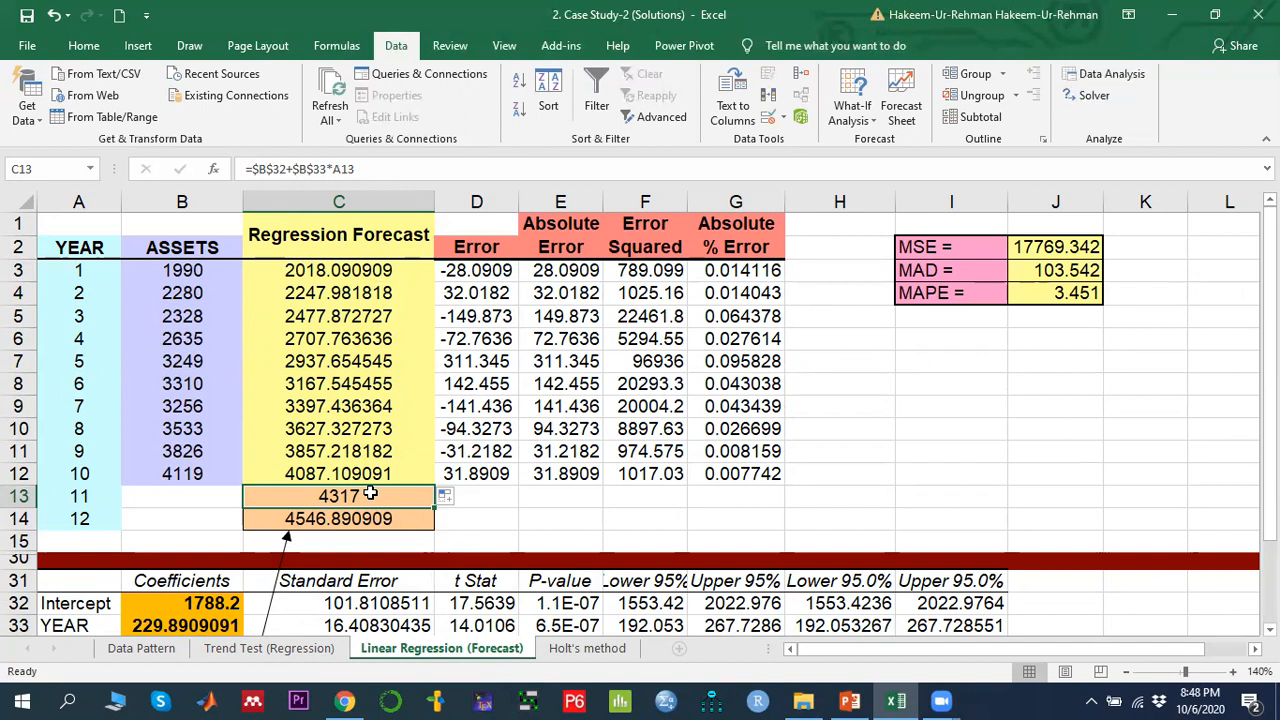
key("Down")
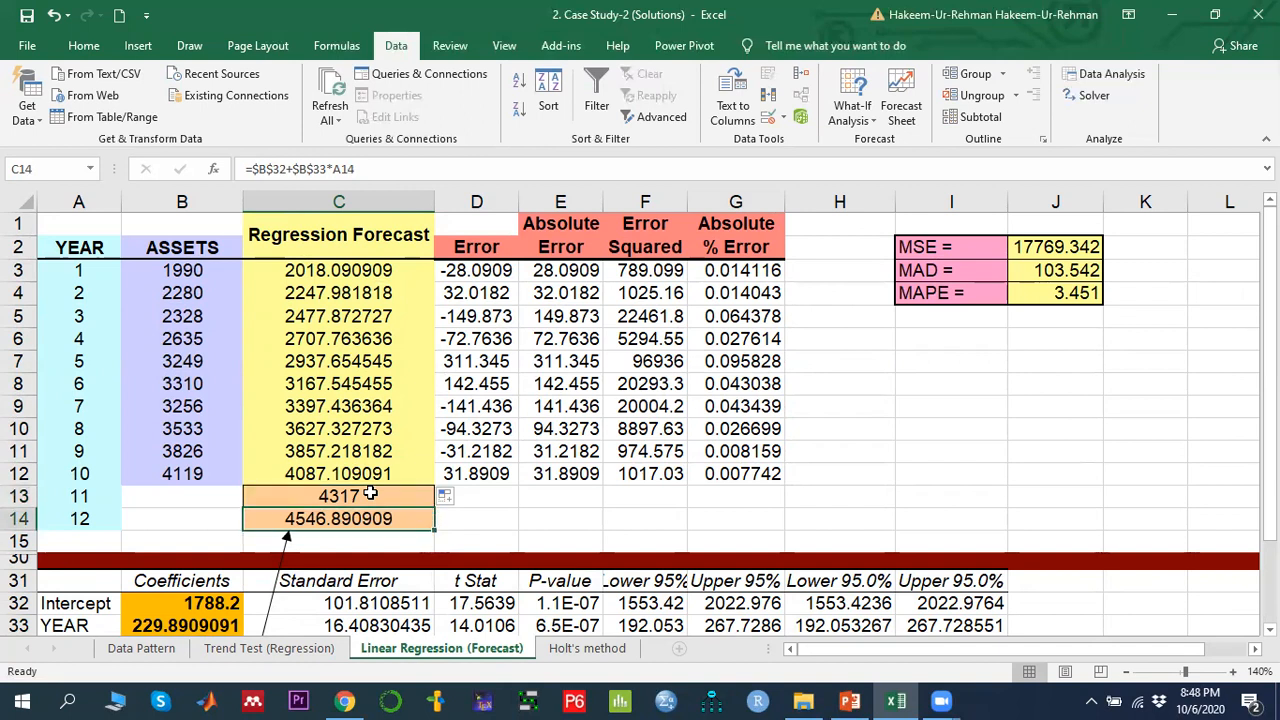
key("Down")
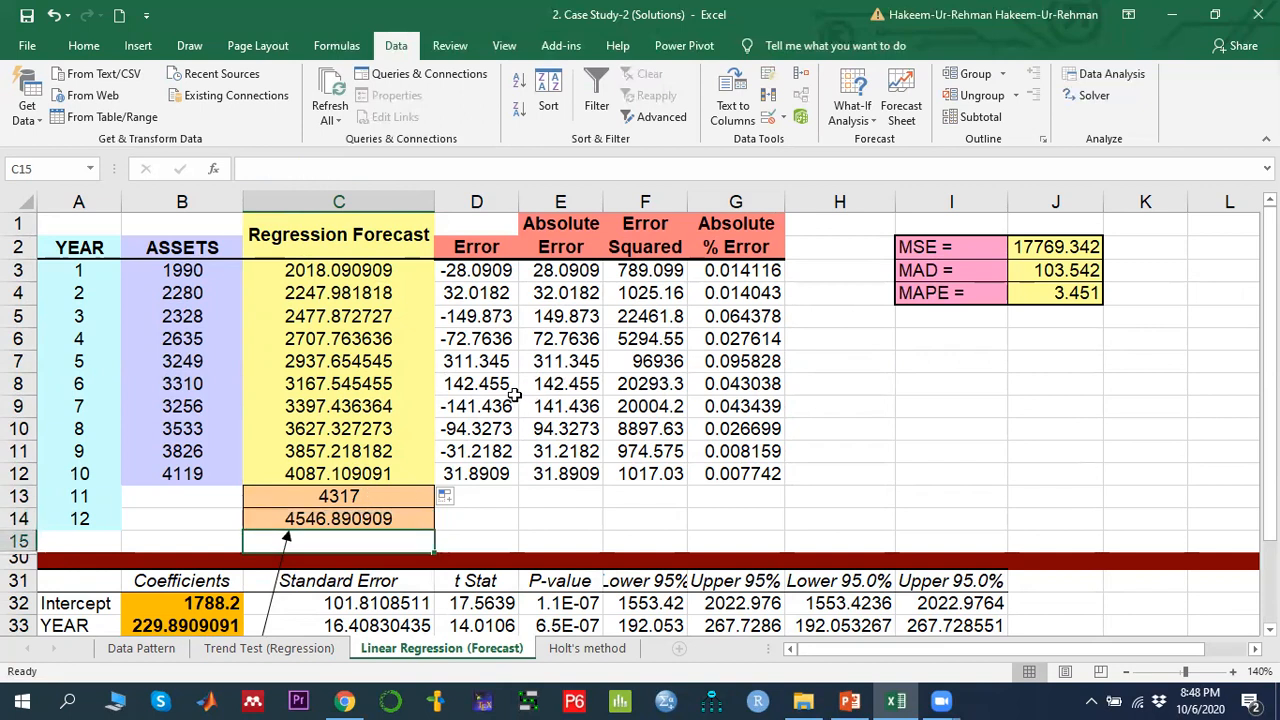
- Review the year 1 forecast in C3 and the MSE and MAD error measures beside the table
left_click(355, 270)
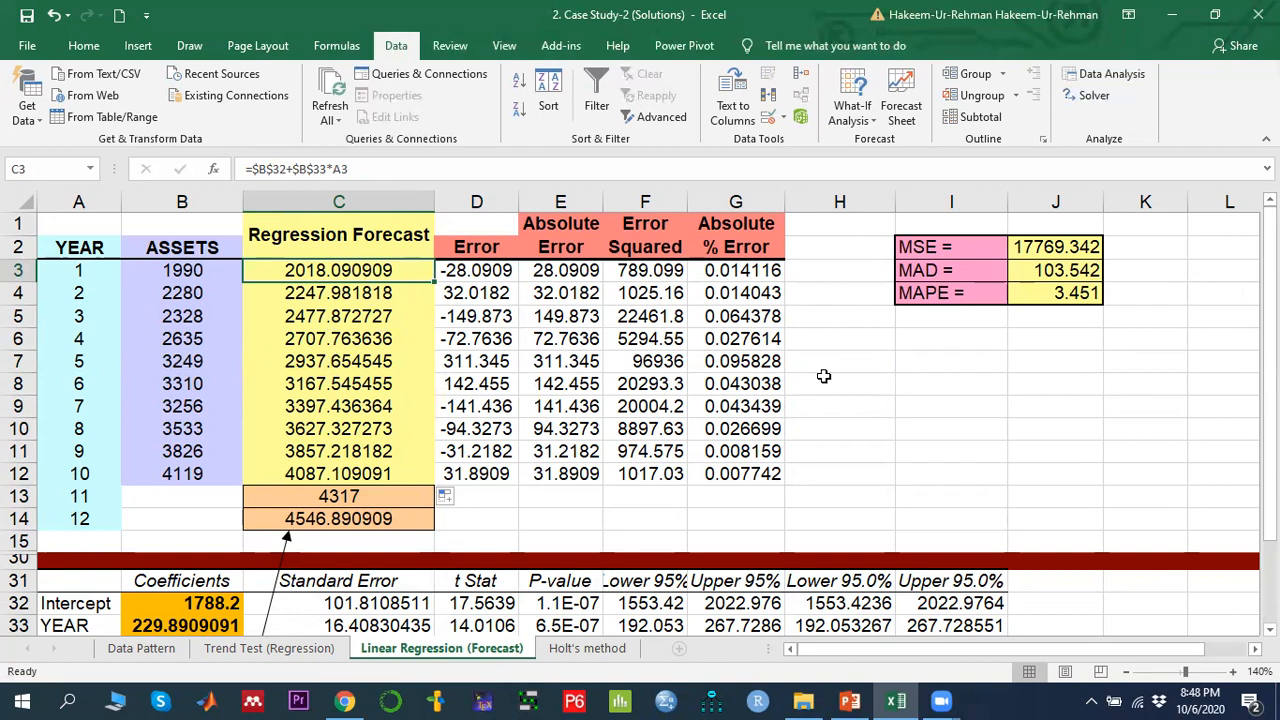
left_click(955, 250)
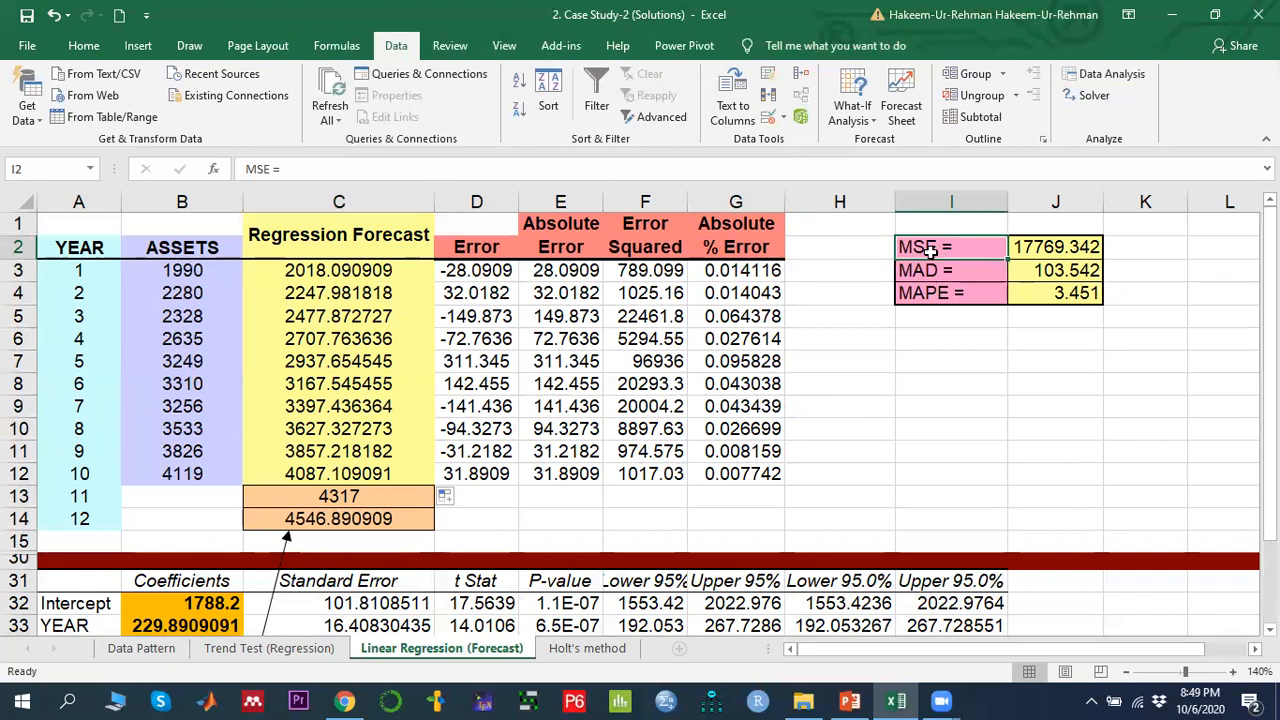
left_click(929, 271)
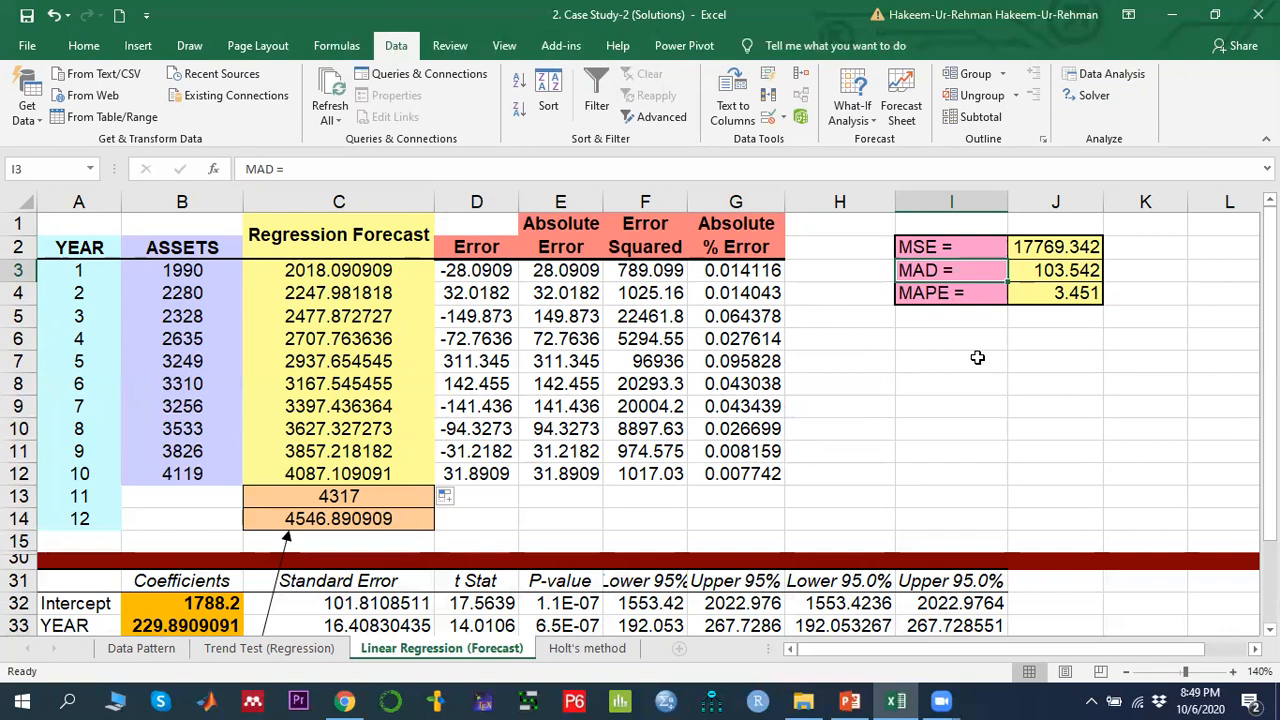
- Review the MSE, MAD and MAPE accuracy measures in I2:J4 alongside the assets data in B3:B12
left_click(929, 290)
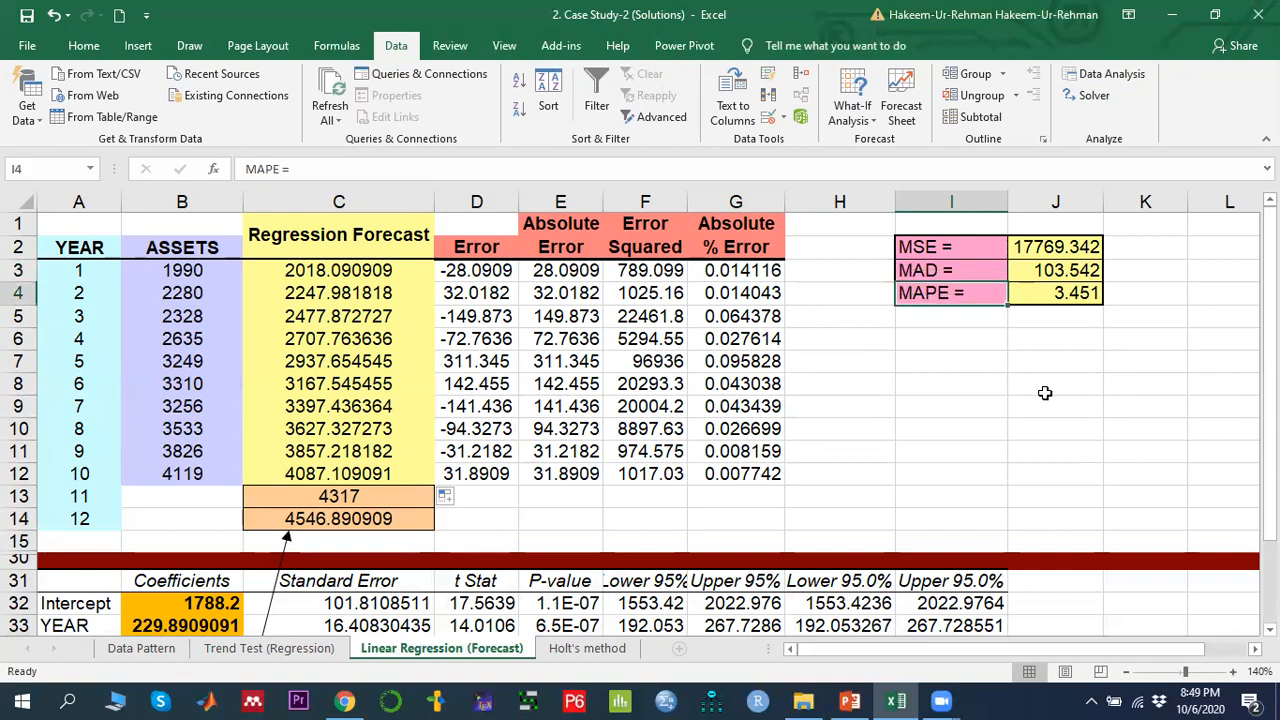
left_click(943, 248)
left_click(950, 275)
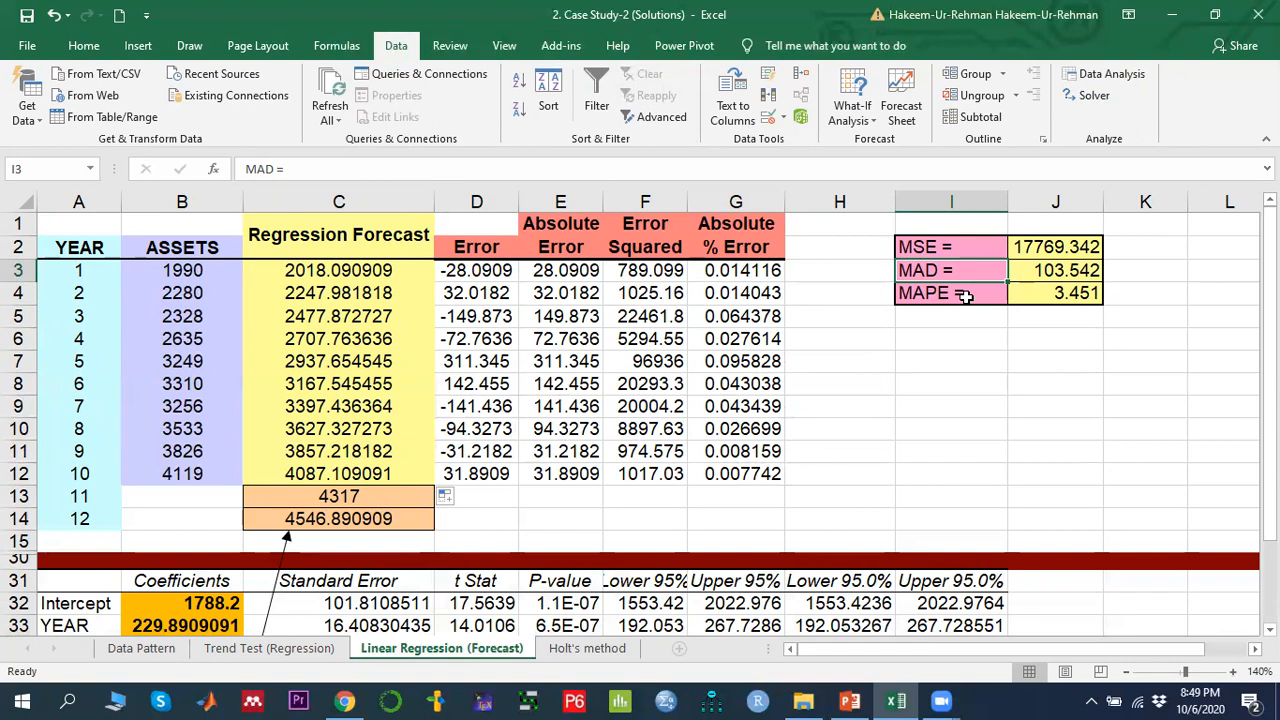
left_click(963, 297)
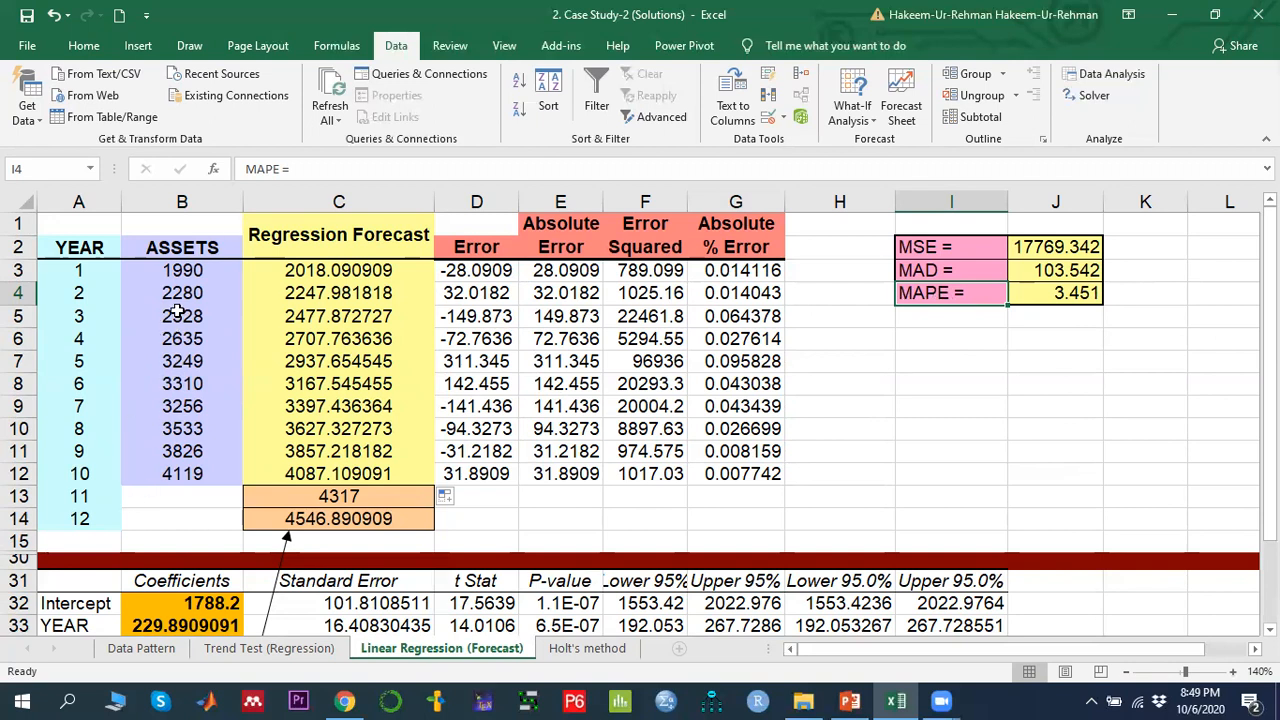
left_click_drag(182, 270, 184, 476)
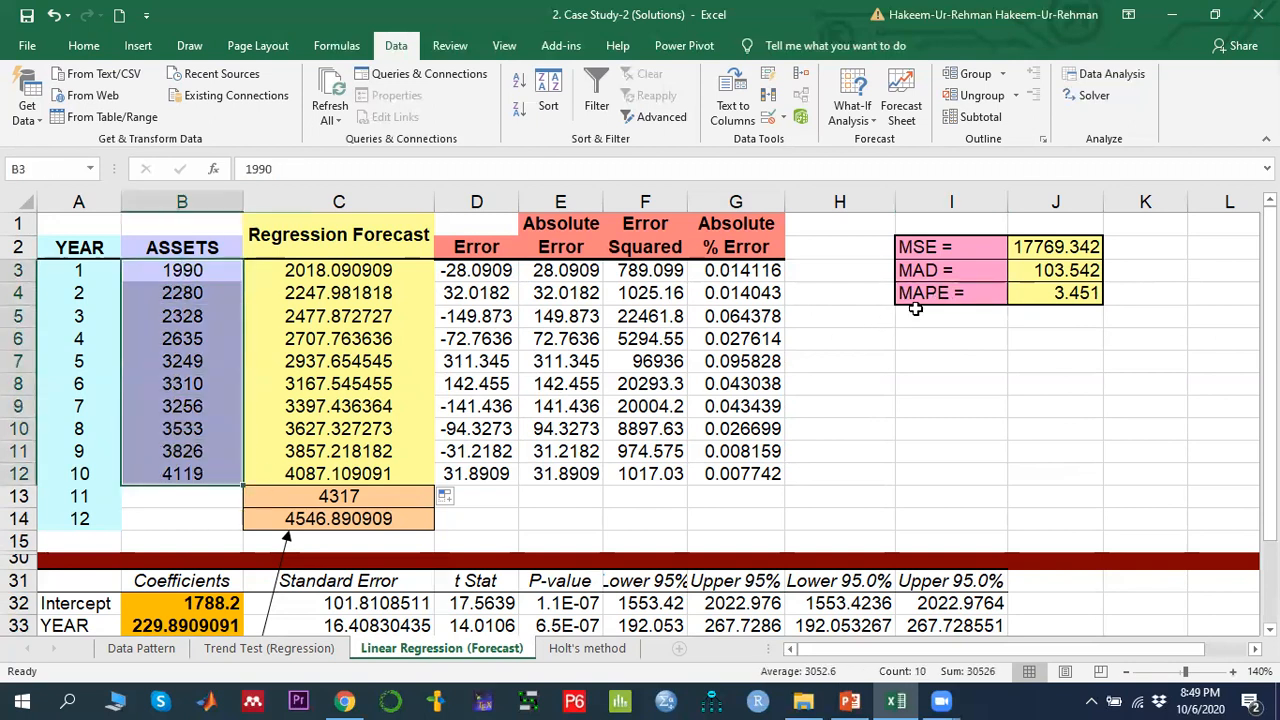
left_click(926, 292)
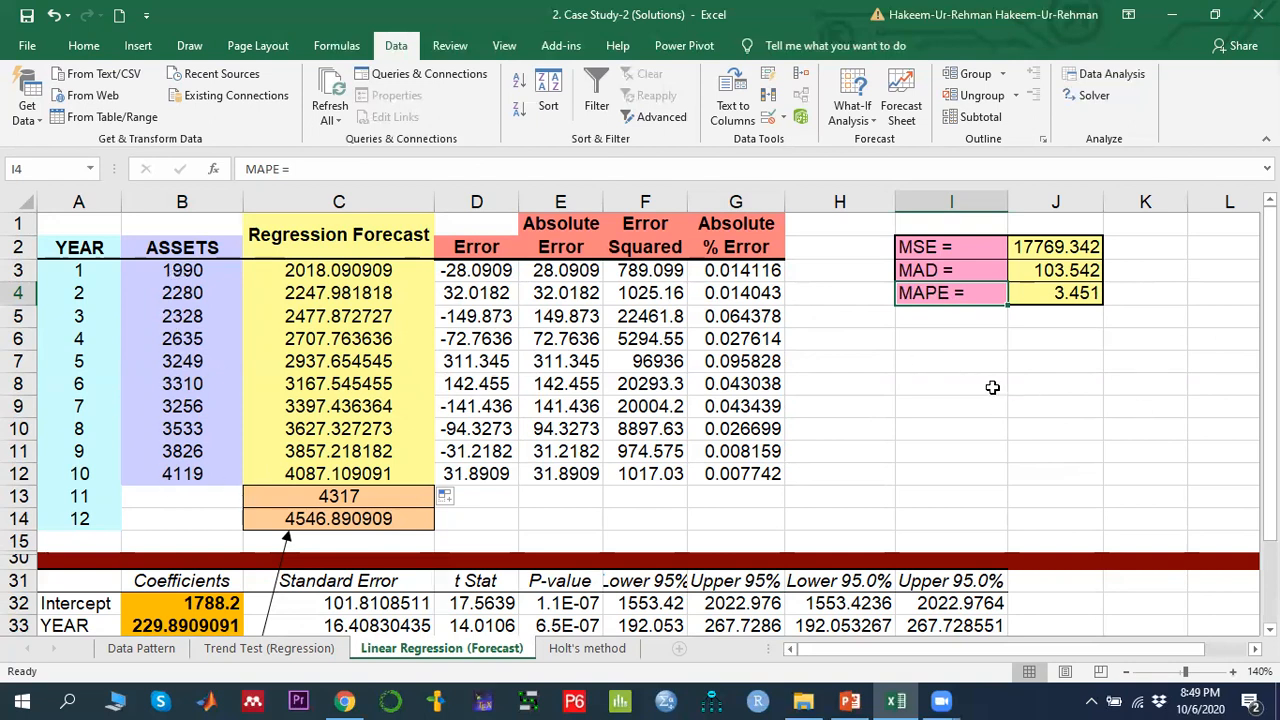
left_click(1055, 292)
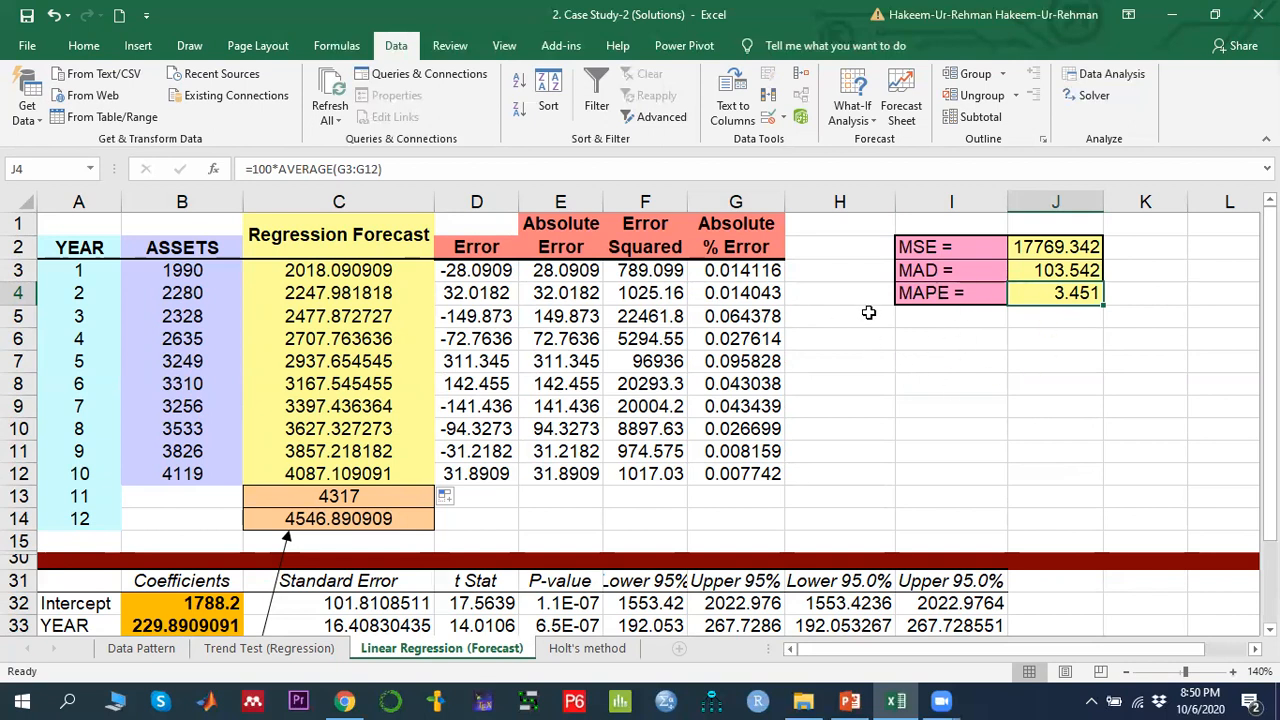
left_click_drag(944, 242, 1075, 296)
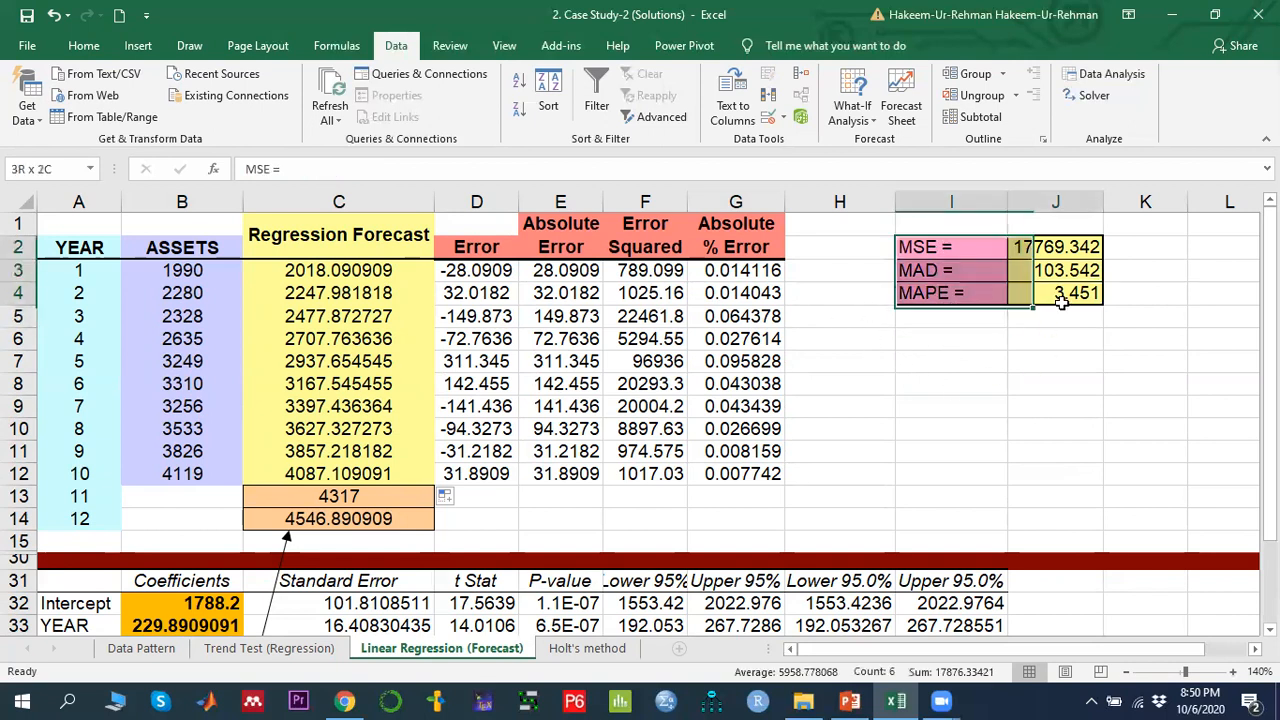
left_click(1022, 397)
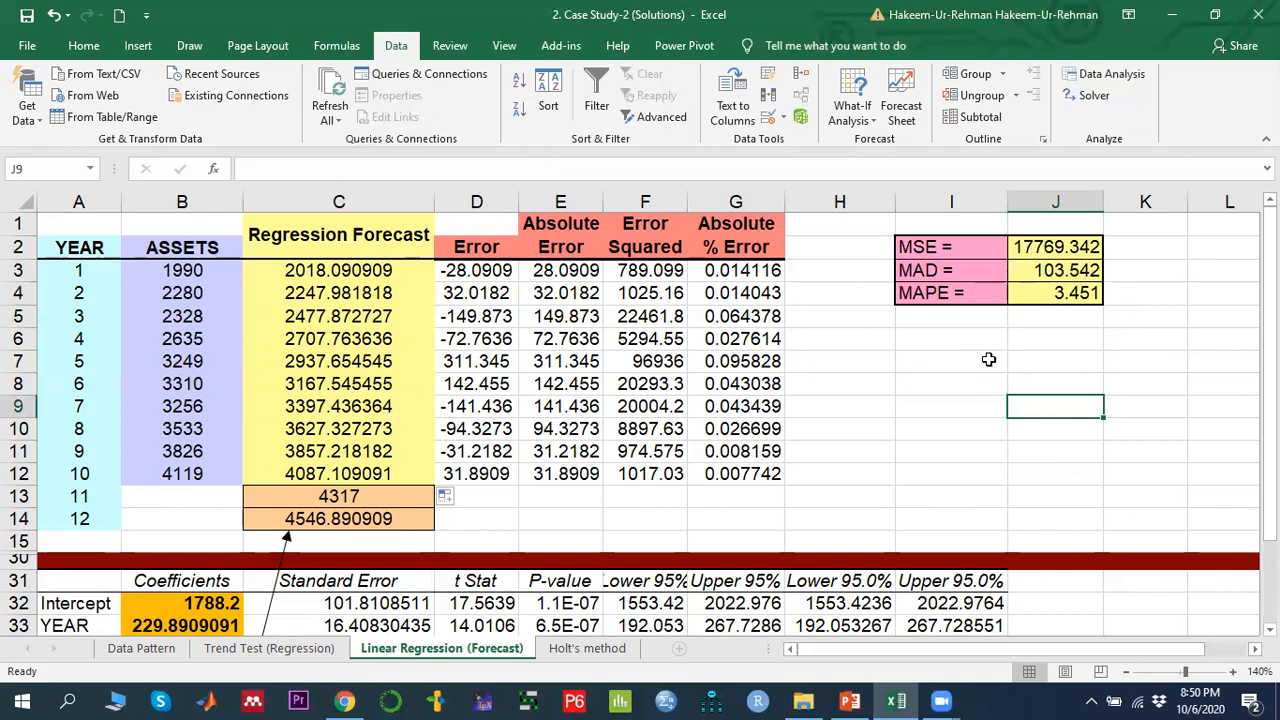
- Inspect the year 1 error formula in D3 against the actual assets in B3 and the forecast in C3
left_click(471, 247)
left_click(476, 272)
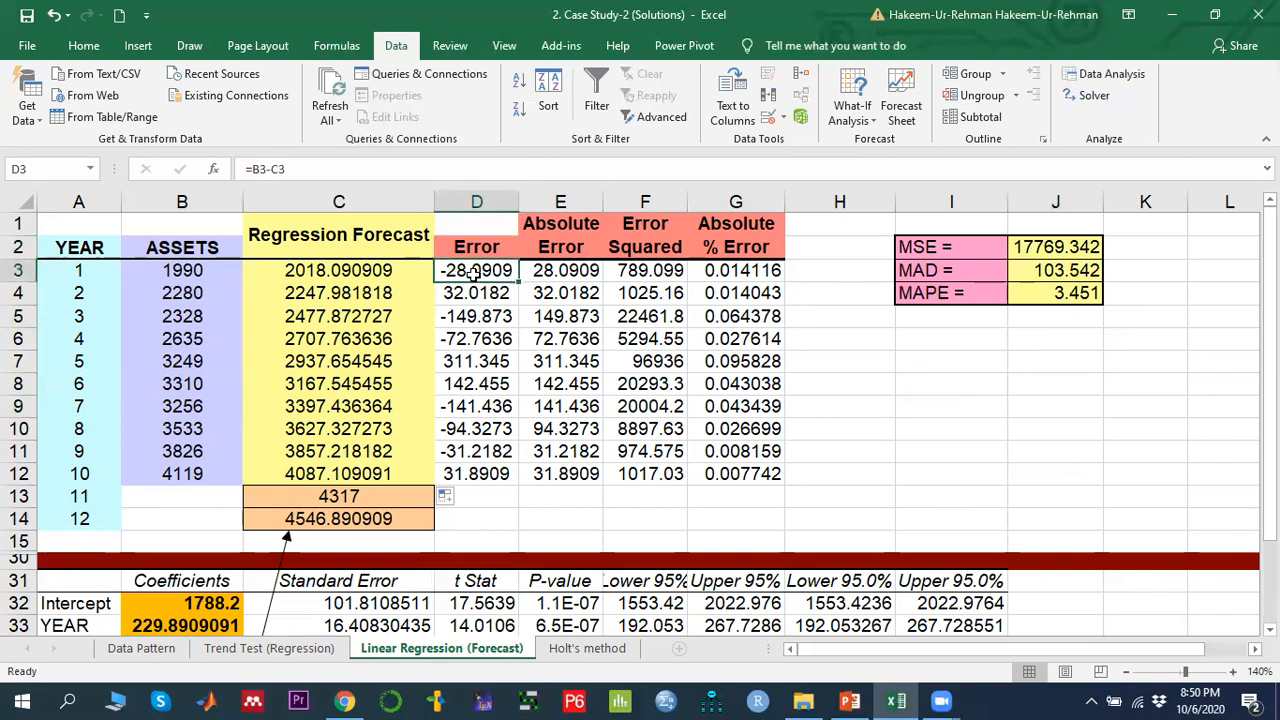
left_click(190, 274)
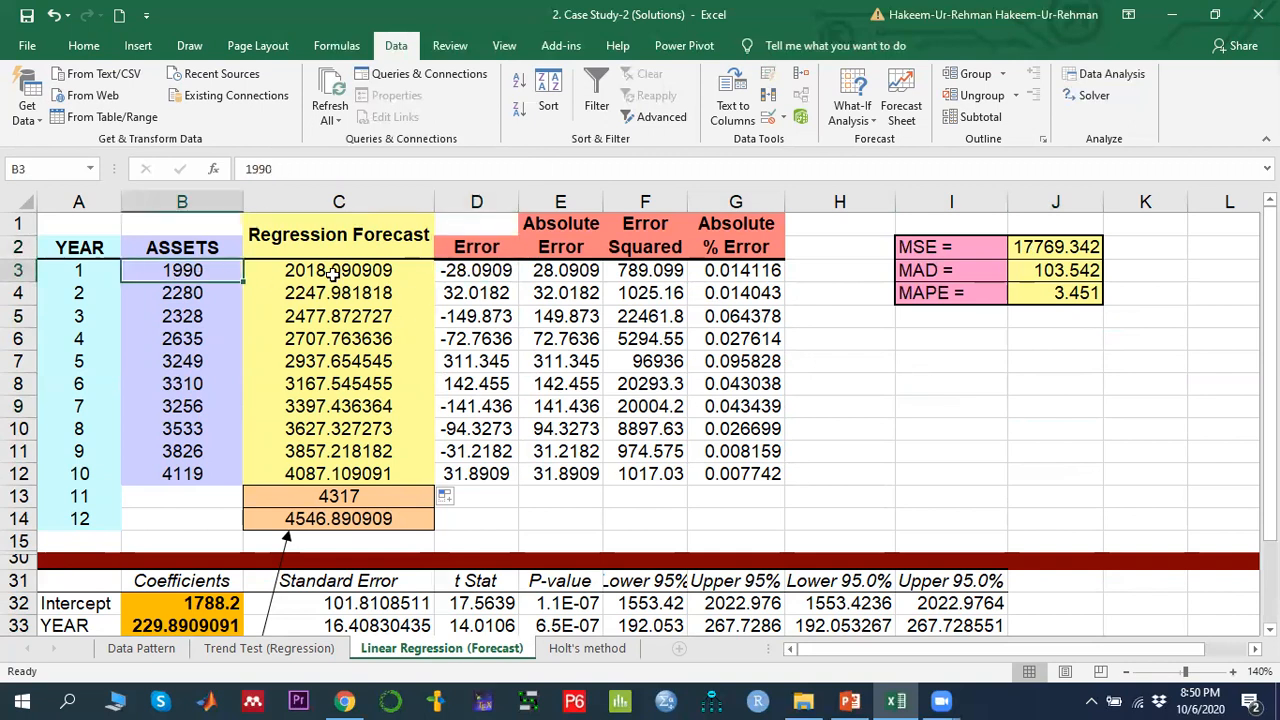
left_click(333, 274)
left_click(476, 272)
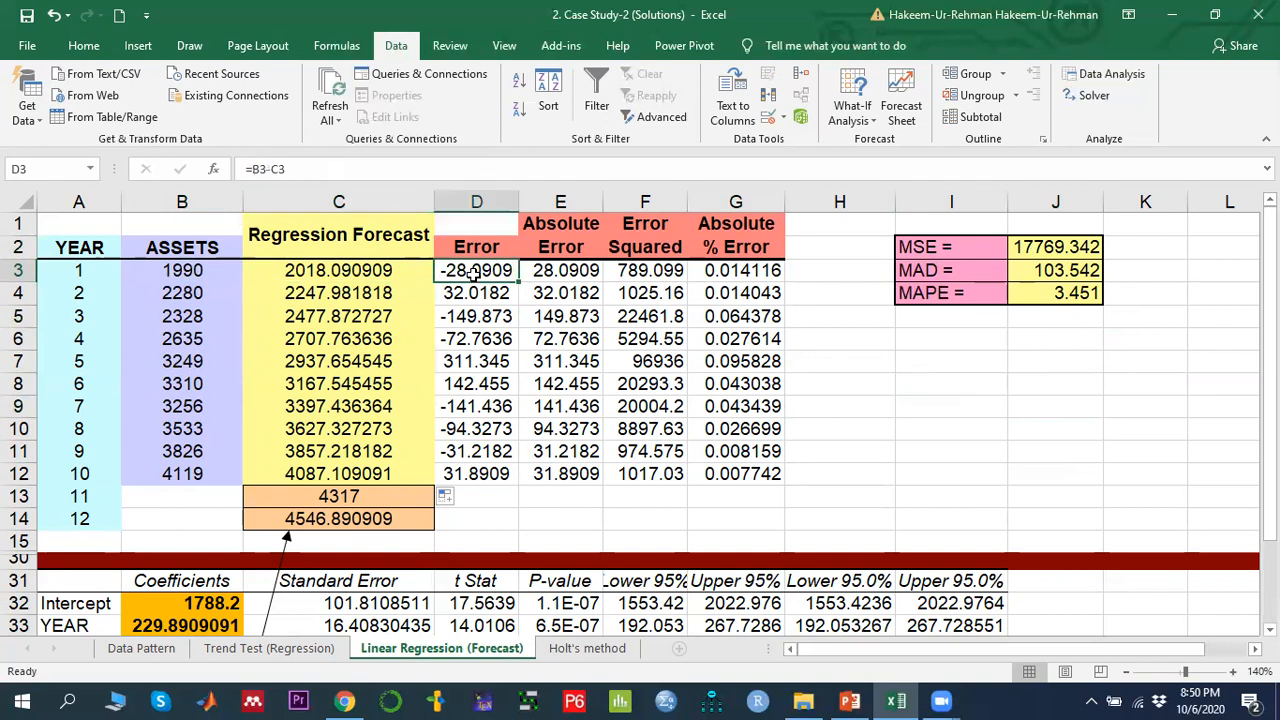
double_click(476, 272)
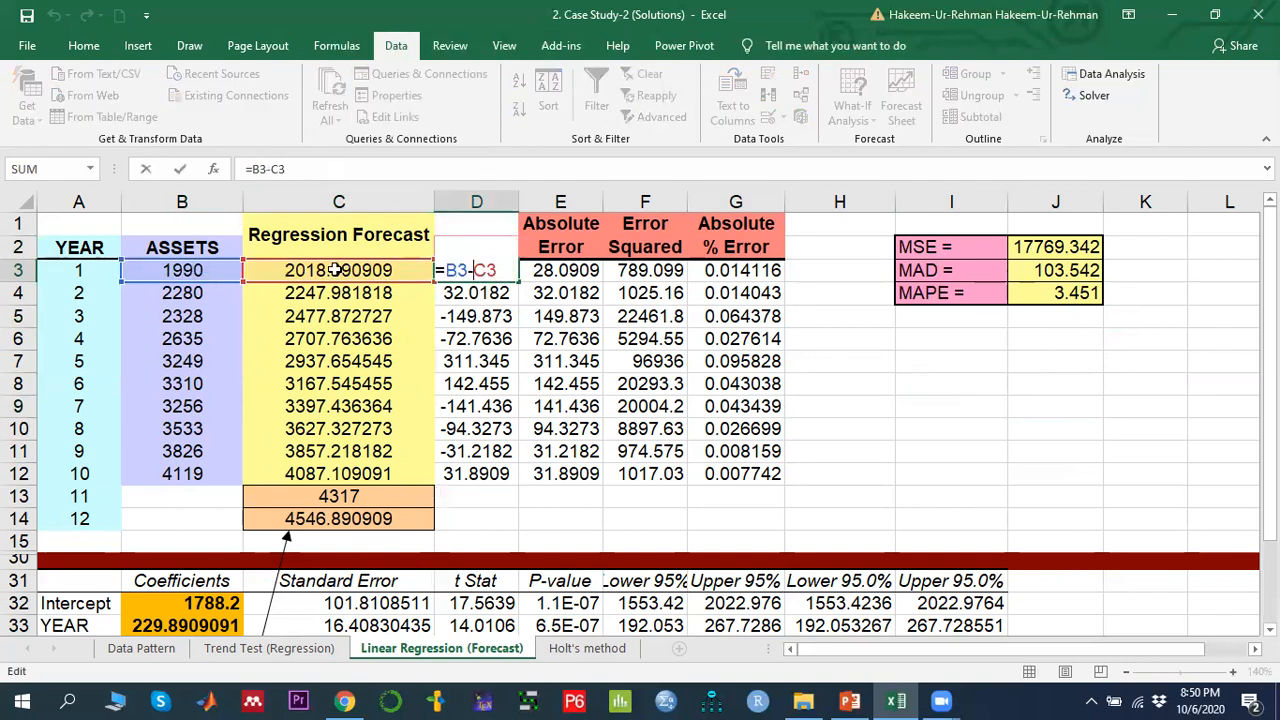
key("Return")
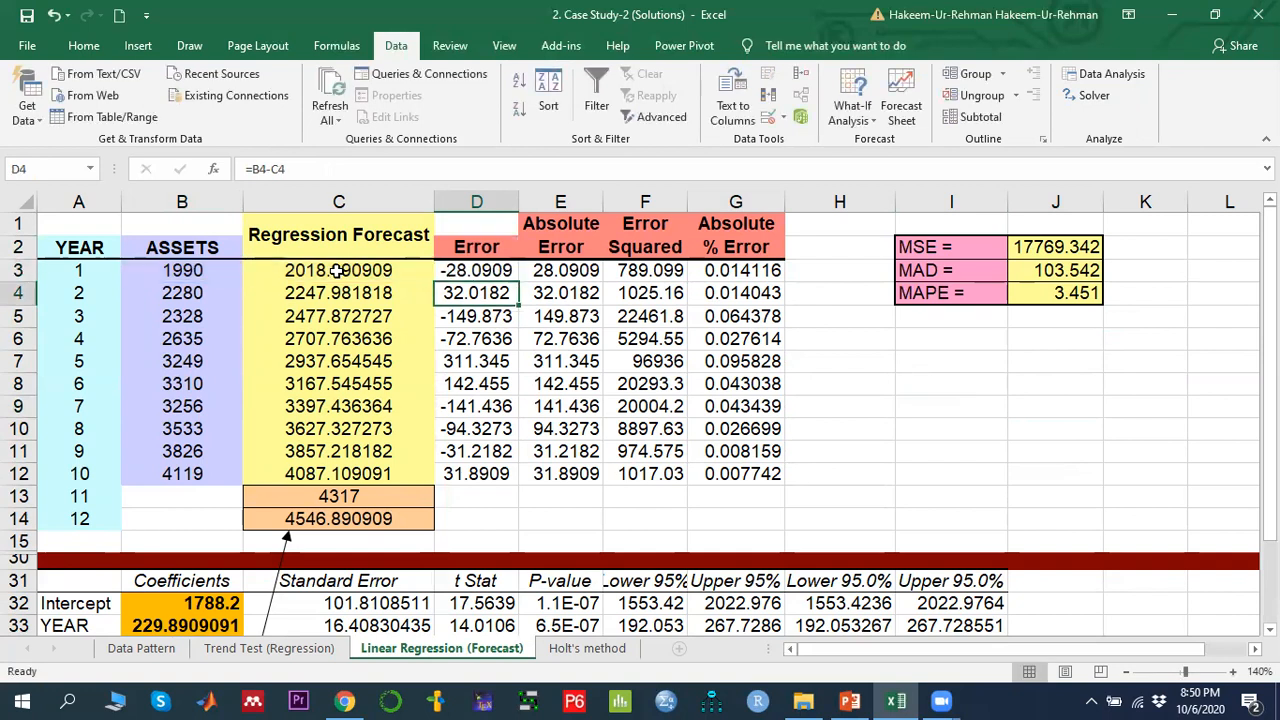
left_click(508, 268)
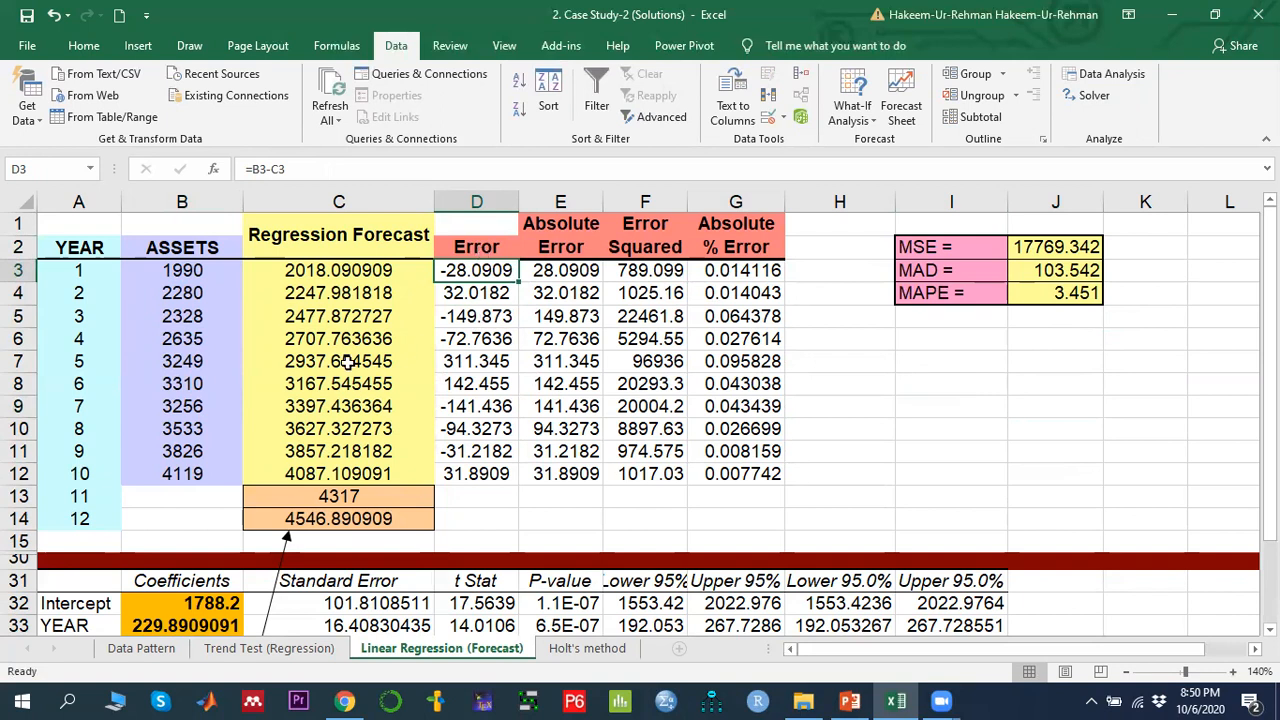
- Inspect the year 1 formulas for absolute error in E3, squared error in F3 and absolute percentage error in G3
left_click(563, 270)
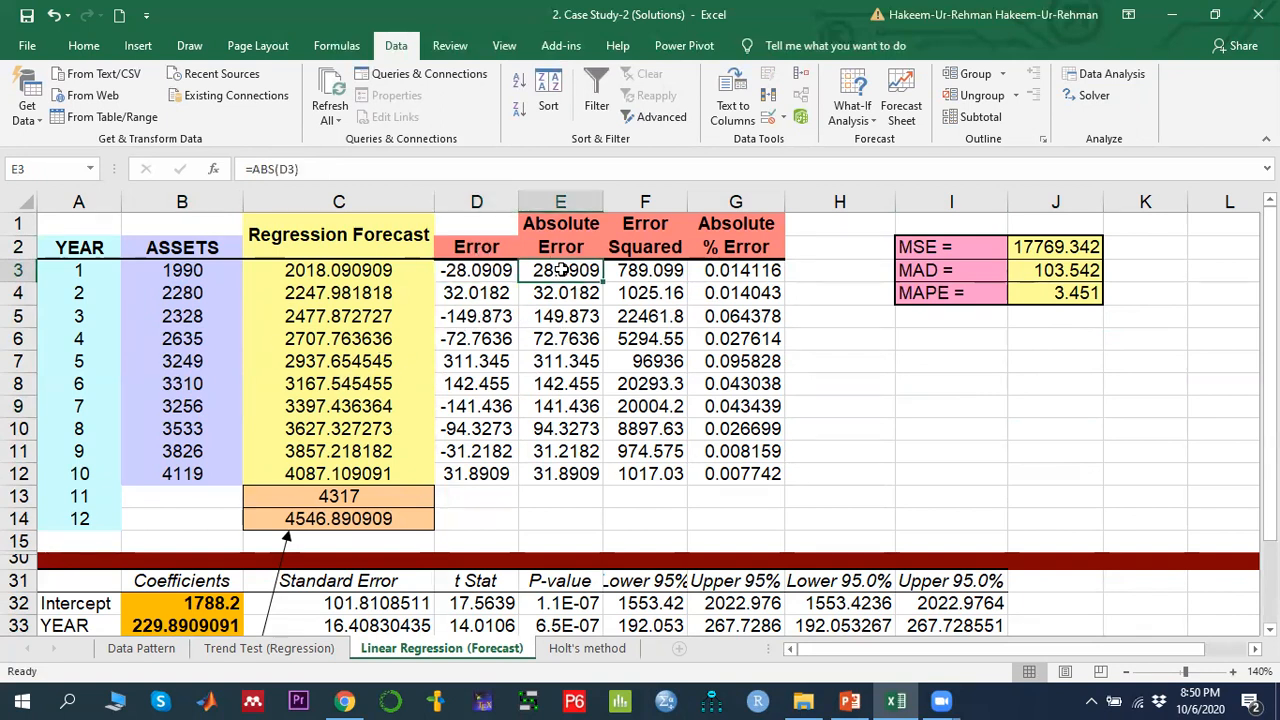
double_click(557, 270)
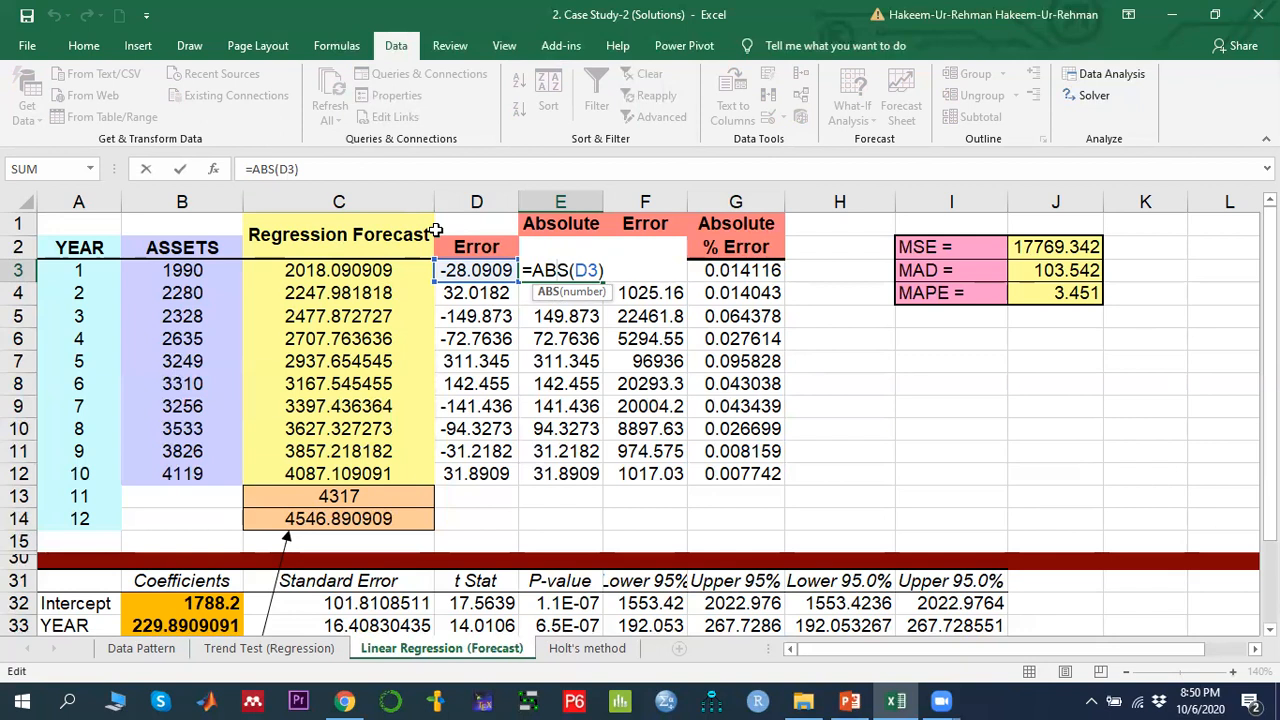
key("Return")
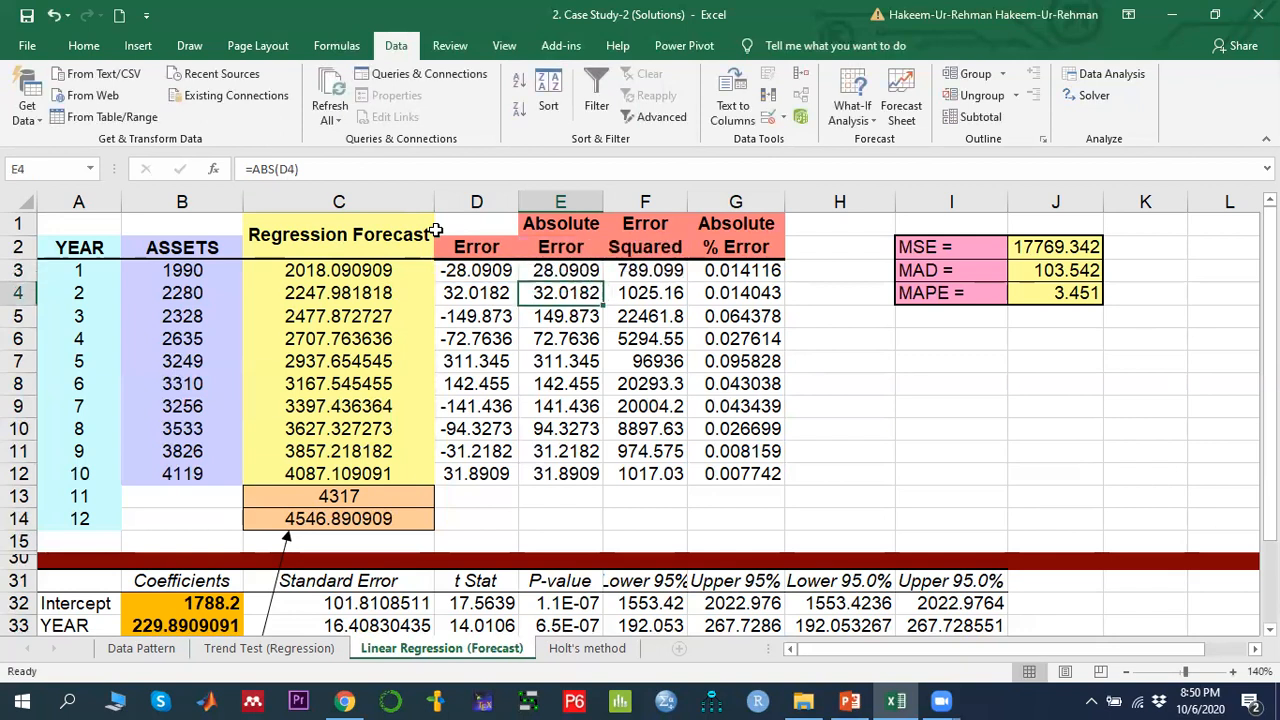
left_click(664, 268)
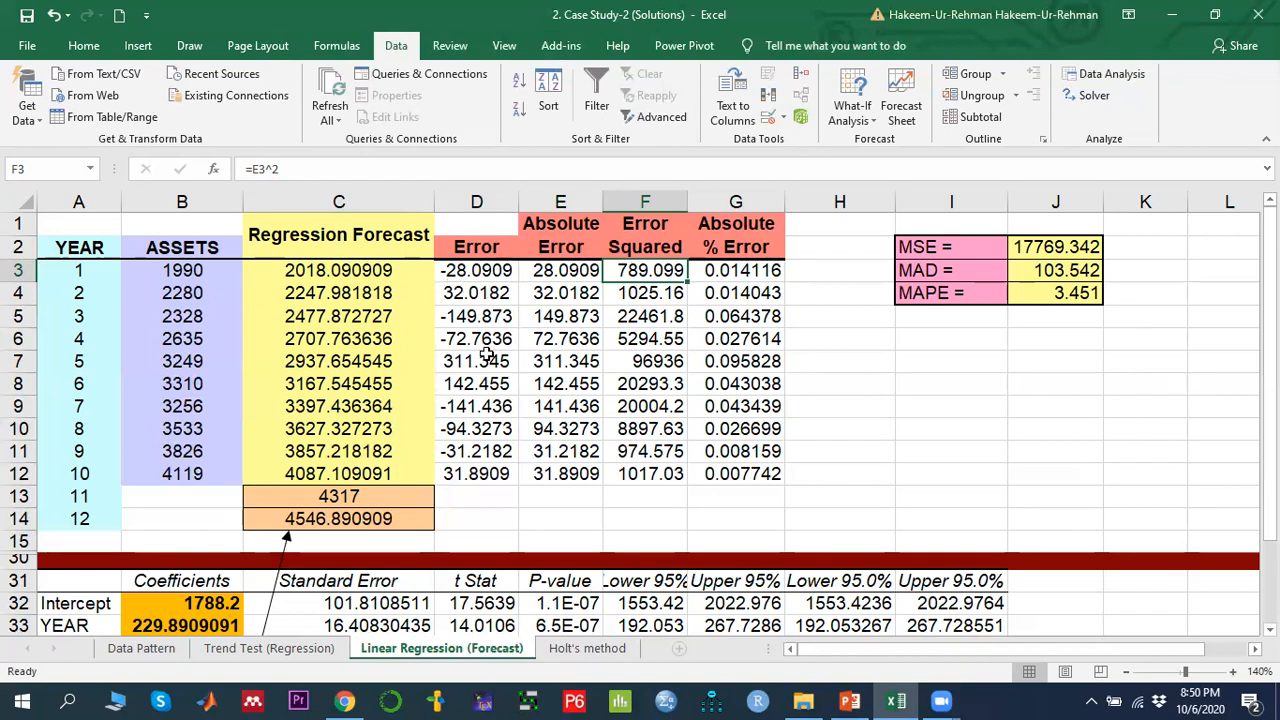
left_click(752, 272)
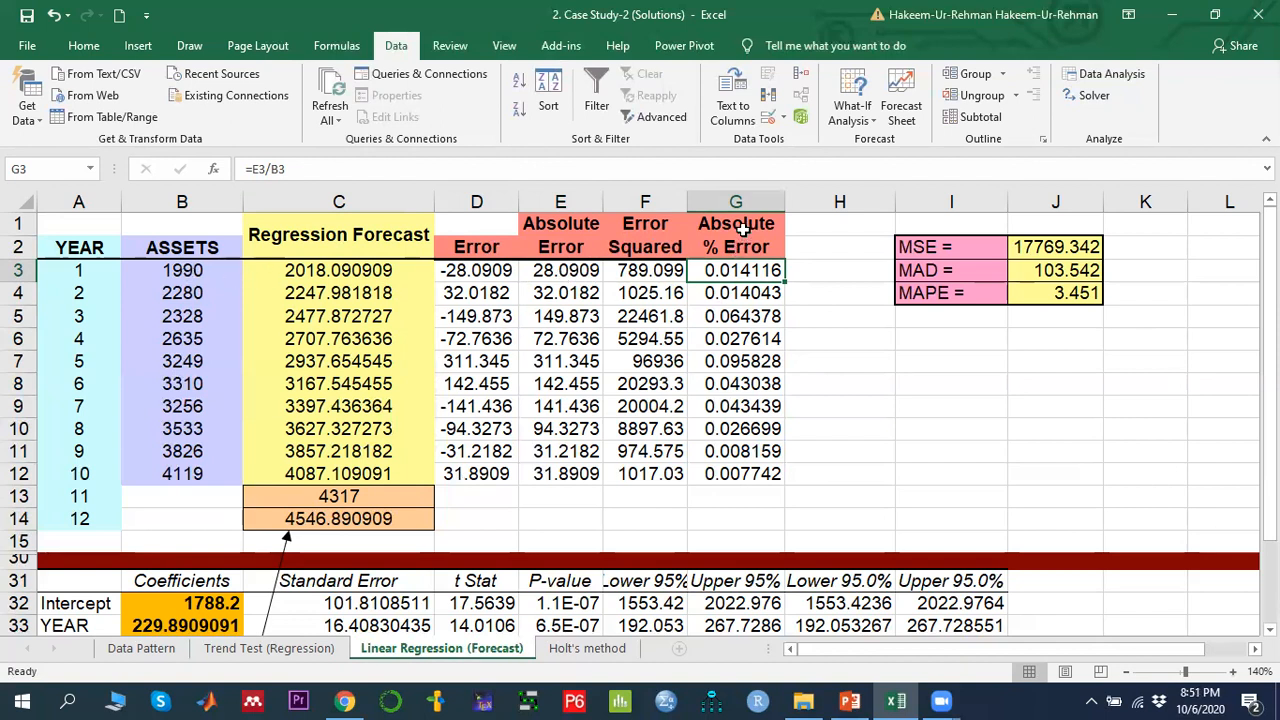
- Check the MAD, MSE and MAPE formulas in J3, J2 and J4 against their source error columns E, F and G
left_click_drag(562, 232, 577, 476)
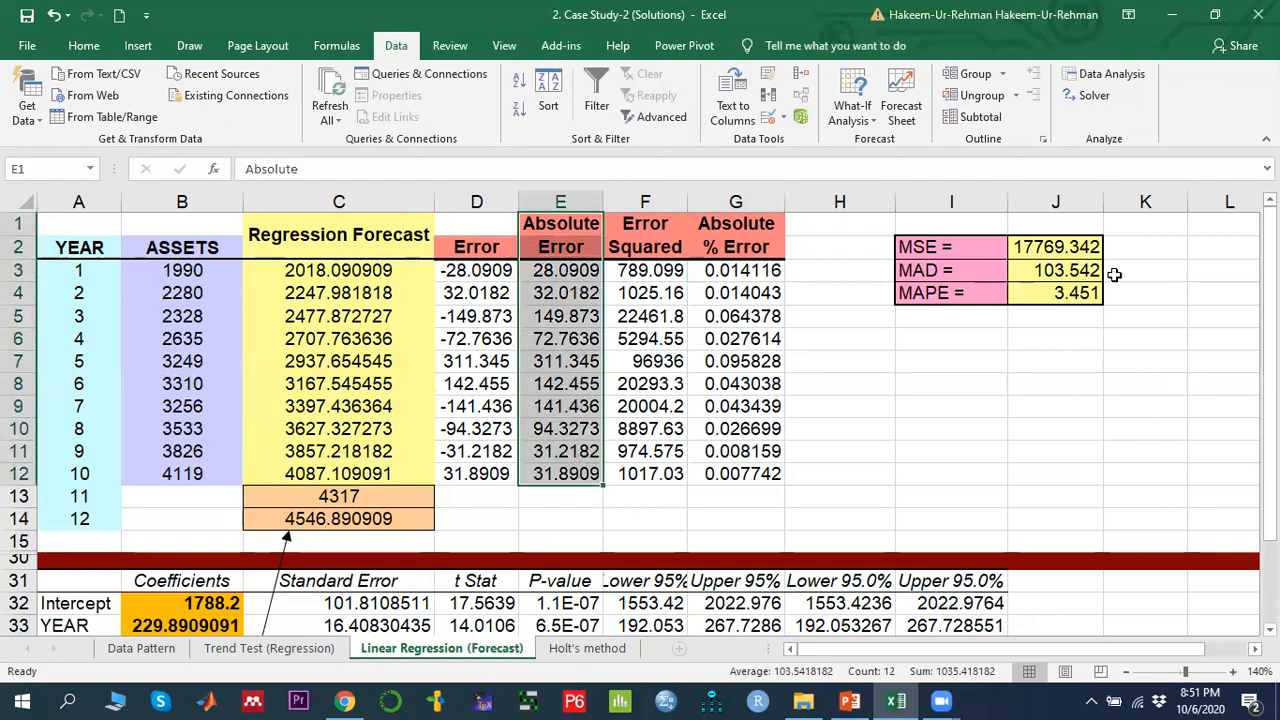
left_click(1053, 270)
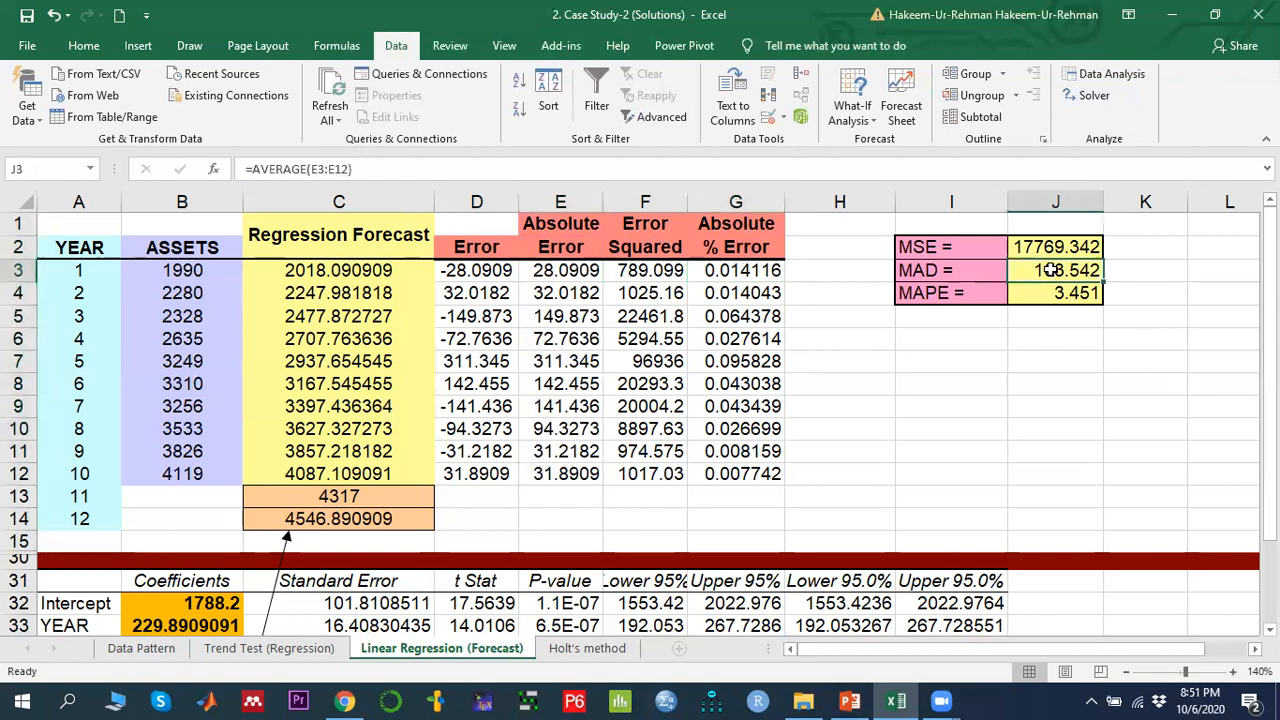
left_click_drag(632, 226, 650, 476)
left_click(1058, 248)
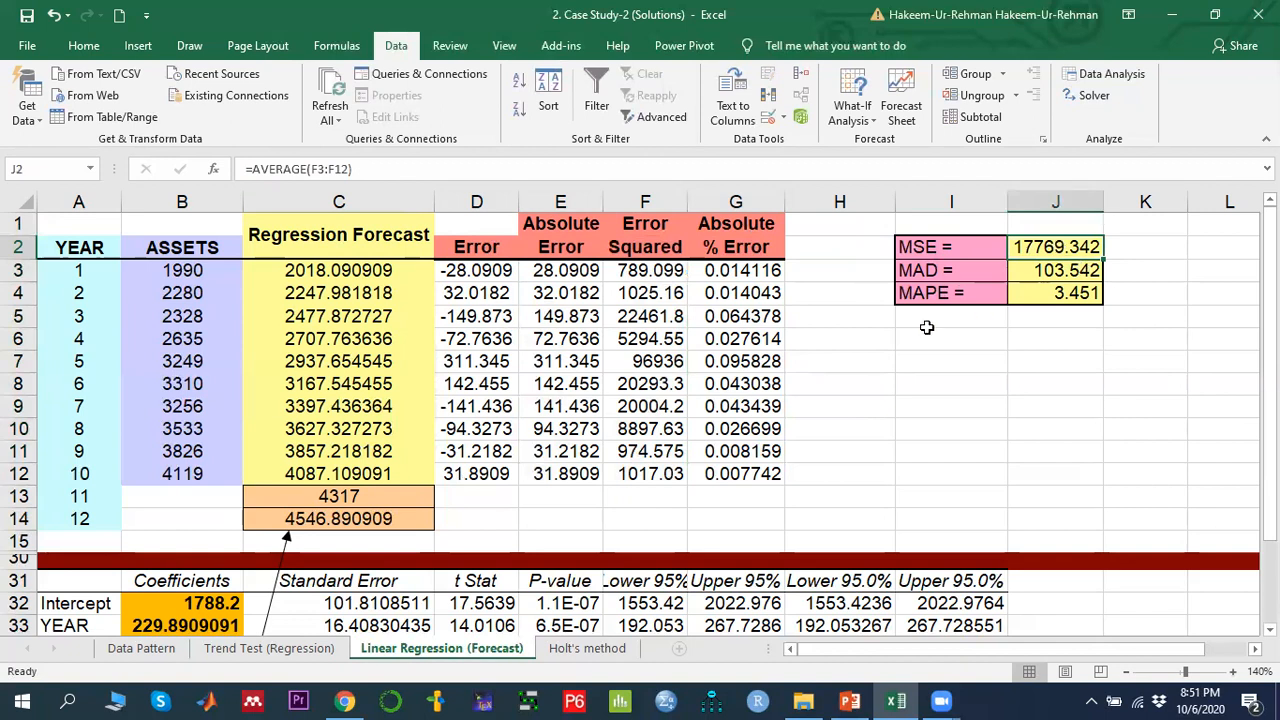
left_click_drag(744, 268, 757, 480)
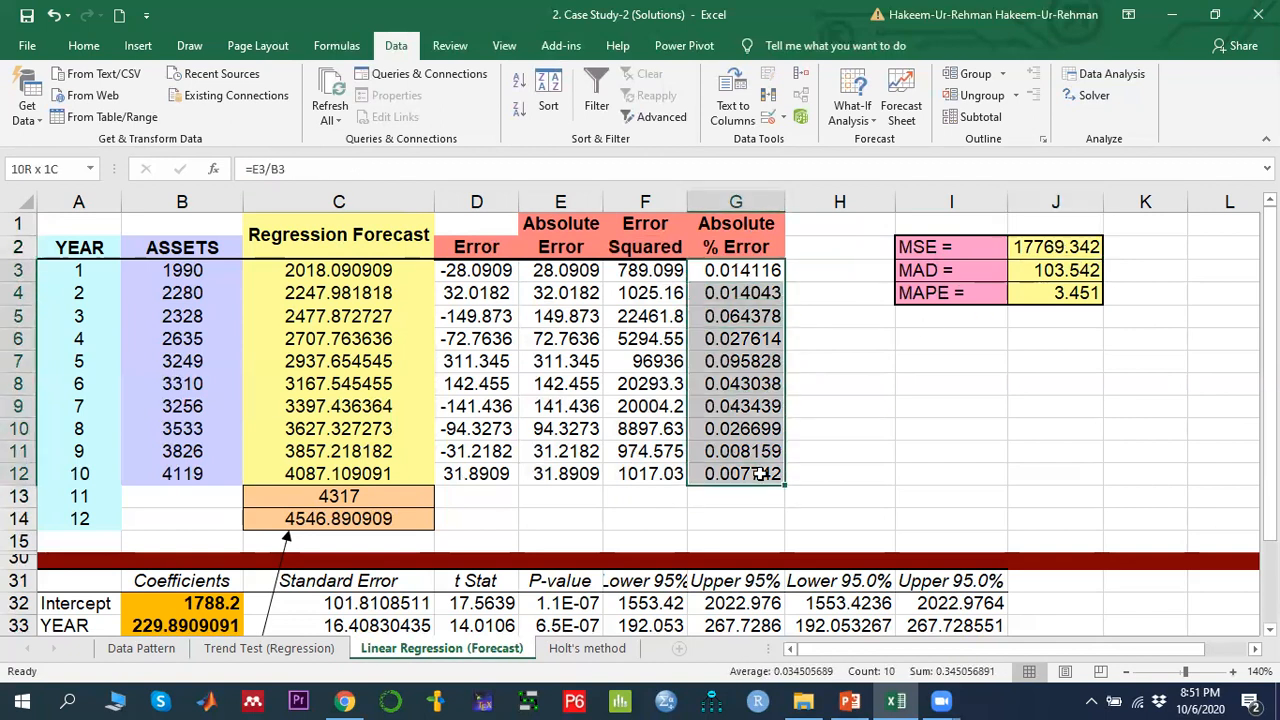
left_click(1068, 290)
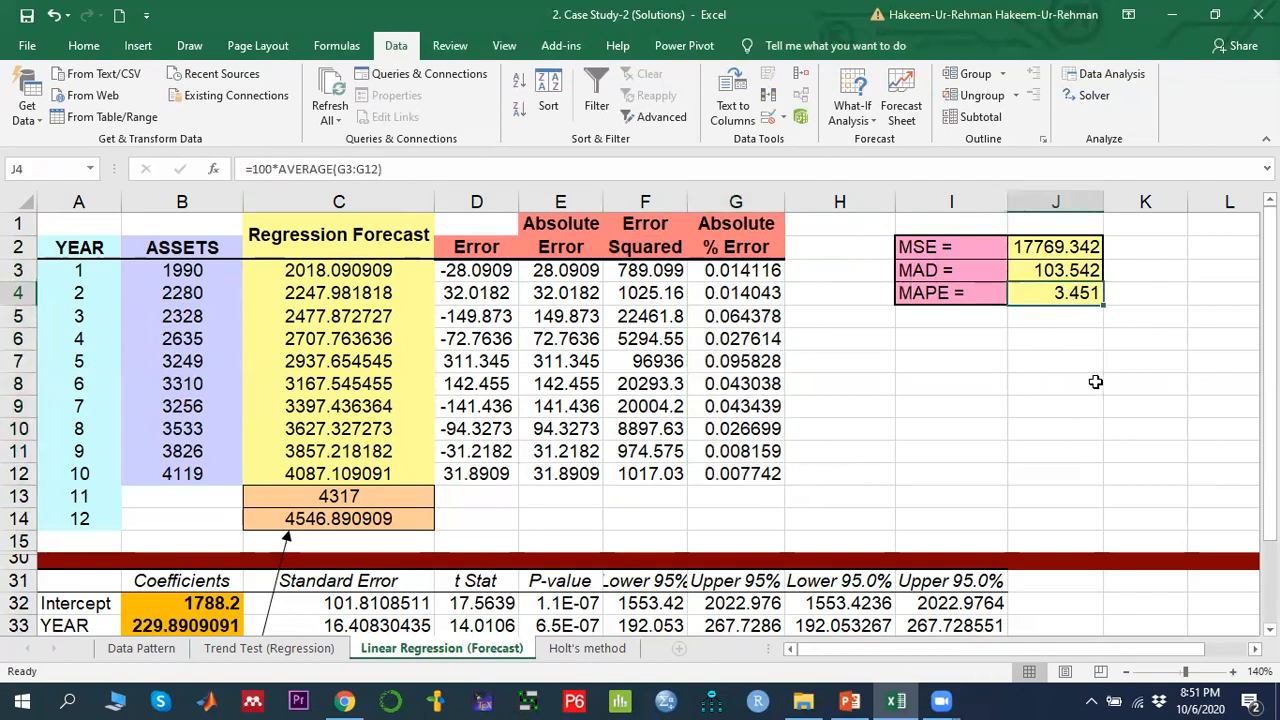
- Recheck the MSE in J2 against squared errors F3:F12 and the MAD in J3 against absolute errors E3:E12
left_click(1057, 250)
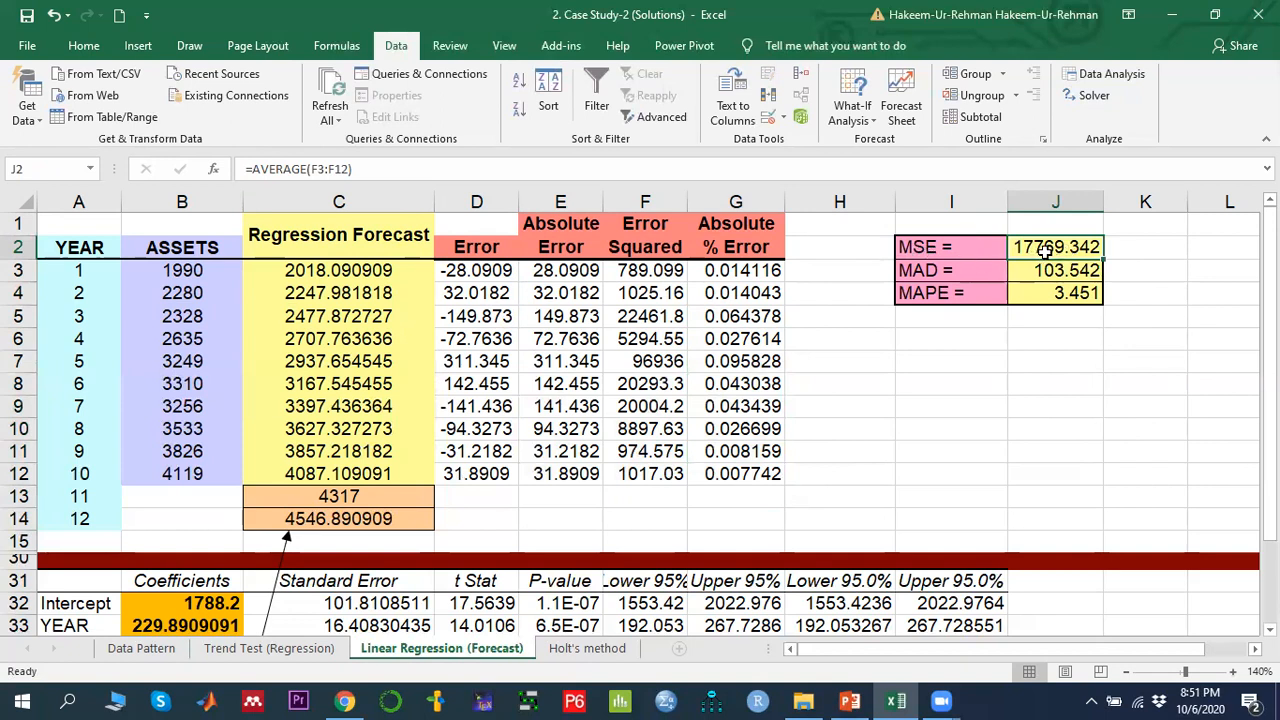
left_click_drag(645, 270, 660, 474)
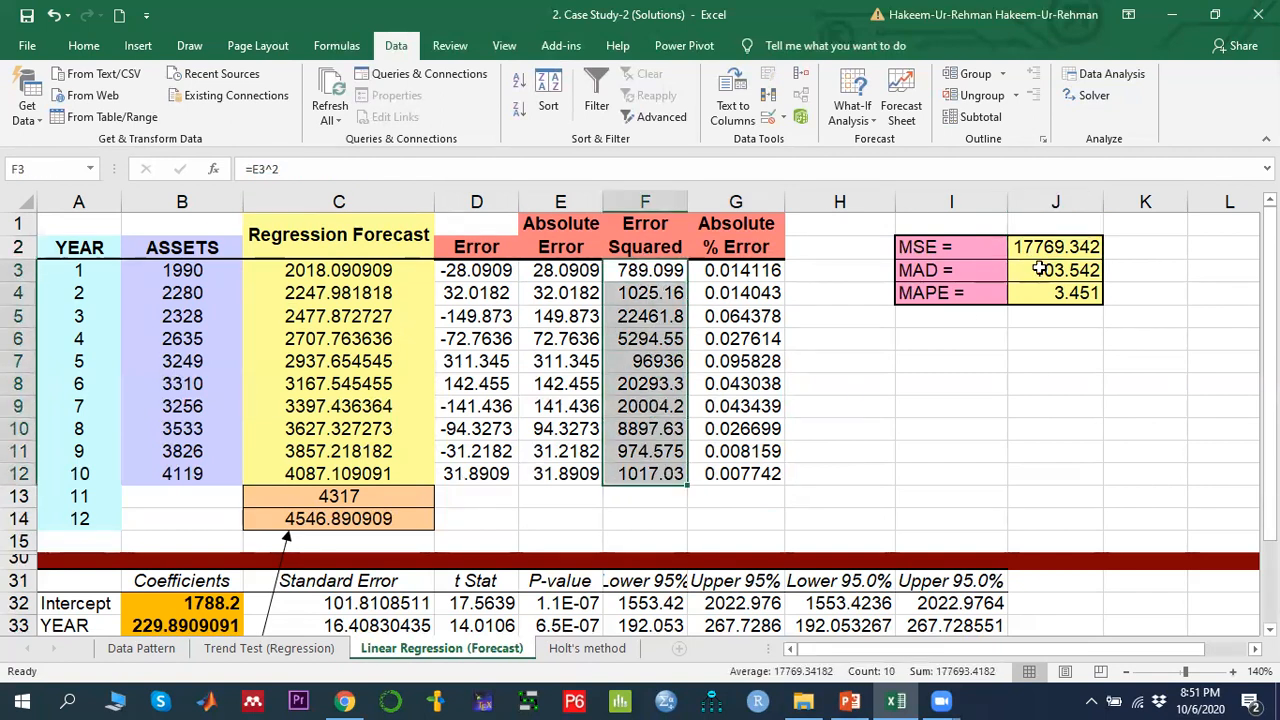
left_click(1055, 242)
left_click(1058, 270)
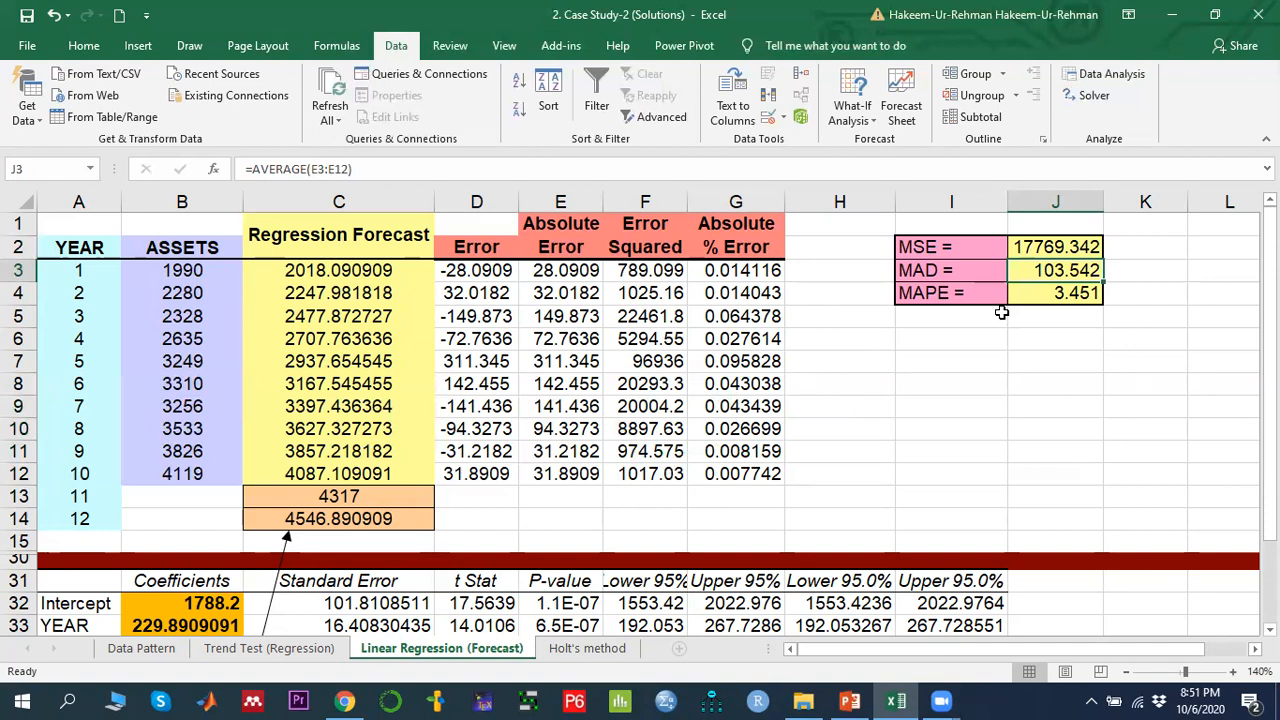
left_click_drag(553, 268, 571, 474)
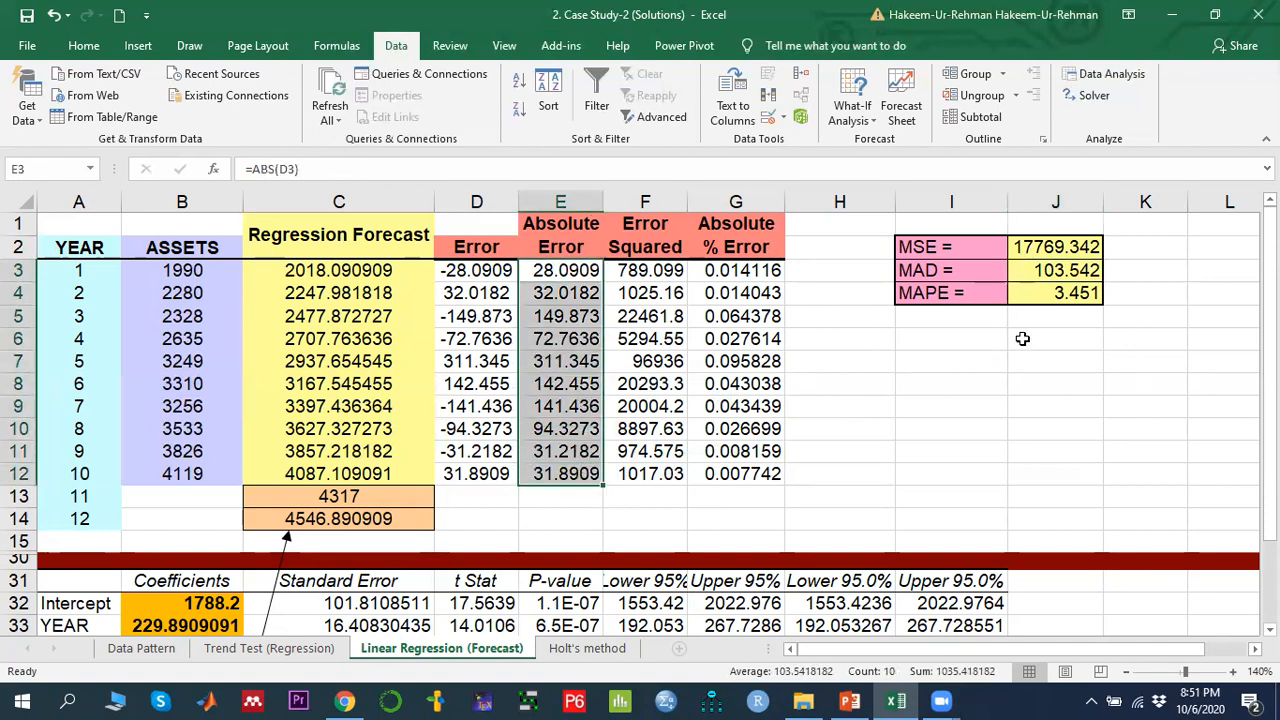
- Examine how the MAPE in J4 derives from the absolute percentage errors in G3:G12, and compare it with the MSE
left_click(1058, 293)
left_click_drag(736, 270, 741, 475)
left_click(1072, 293)
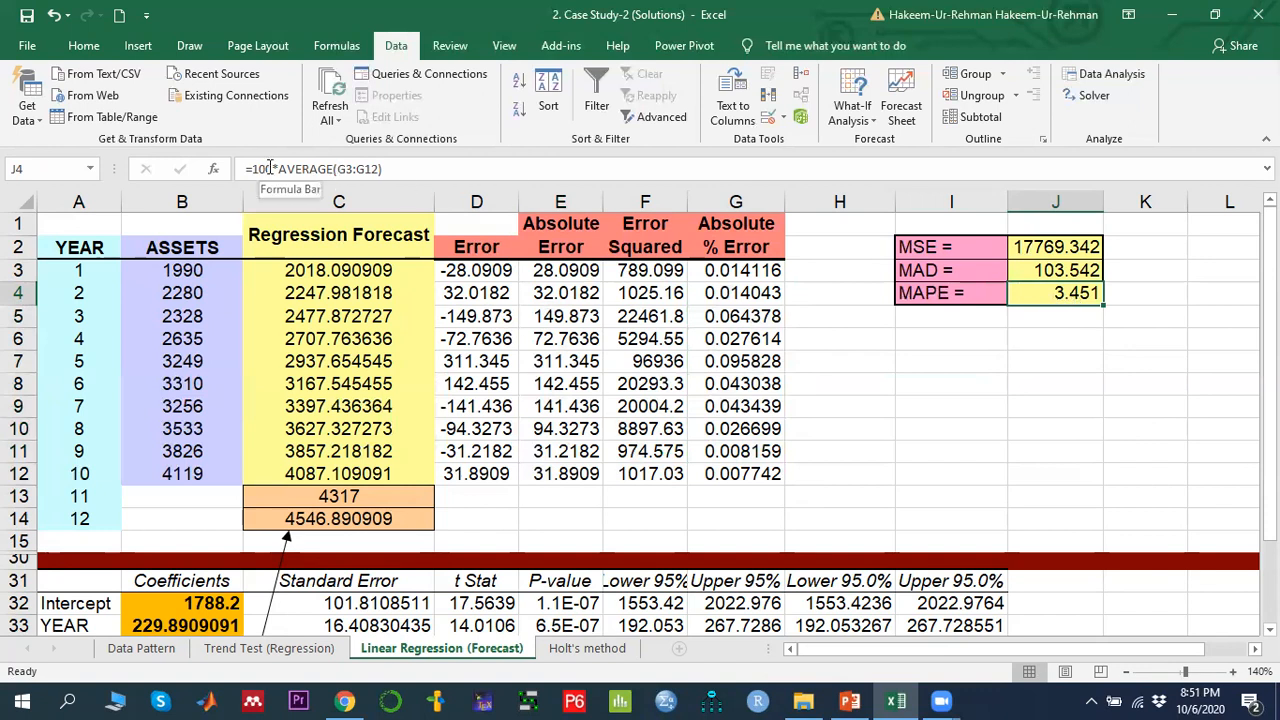
left_click_drag(748, 270, 755, 470)
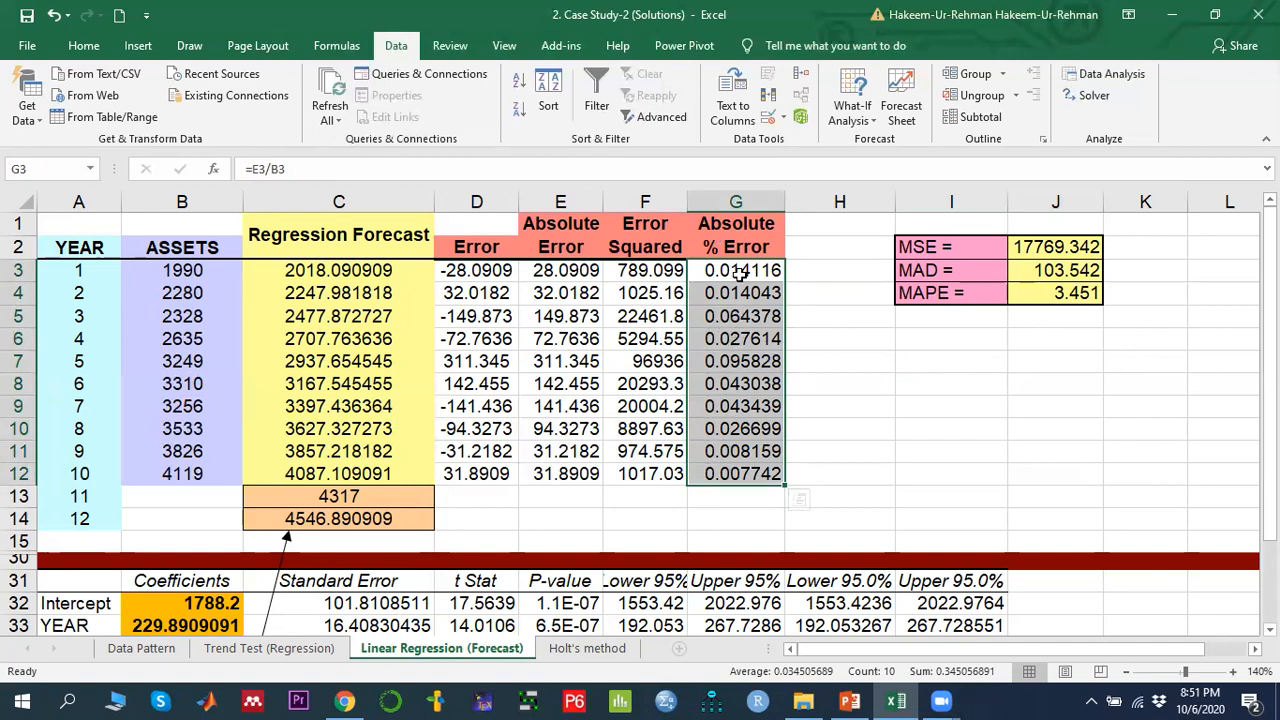
left_click(1078, 293)
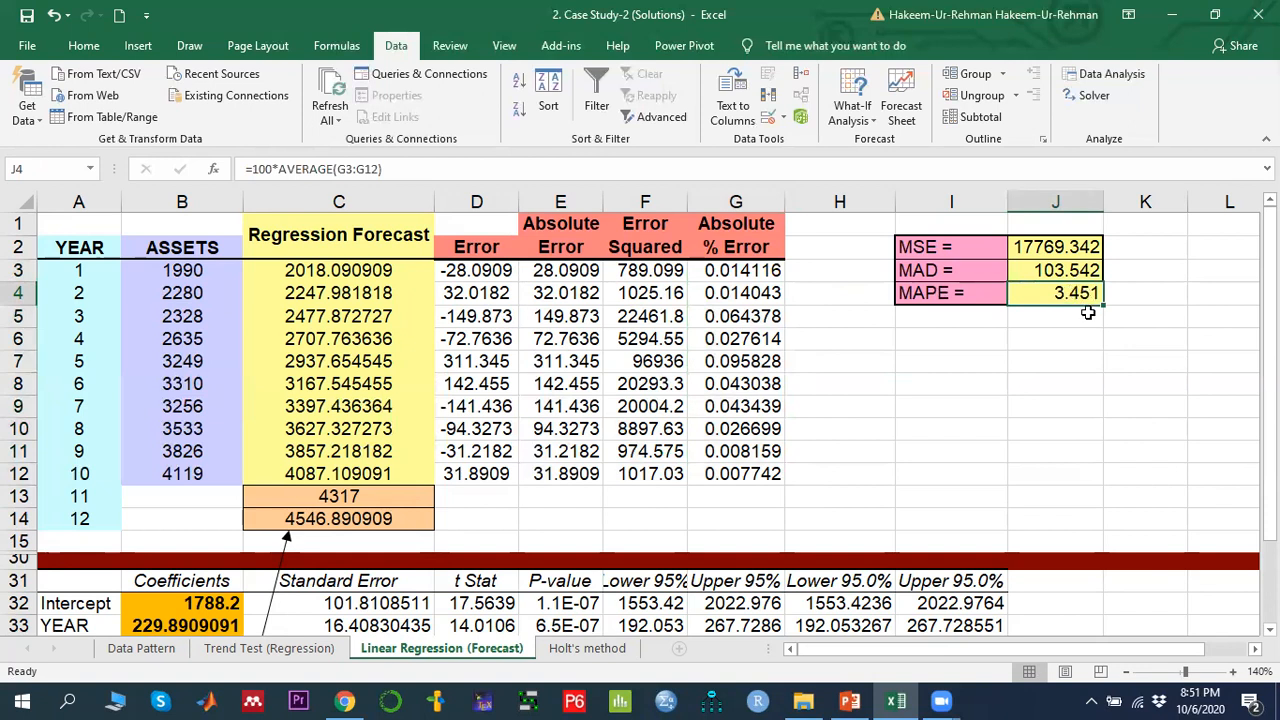
left_click(1040, 248)
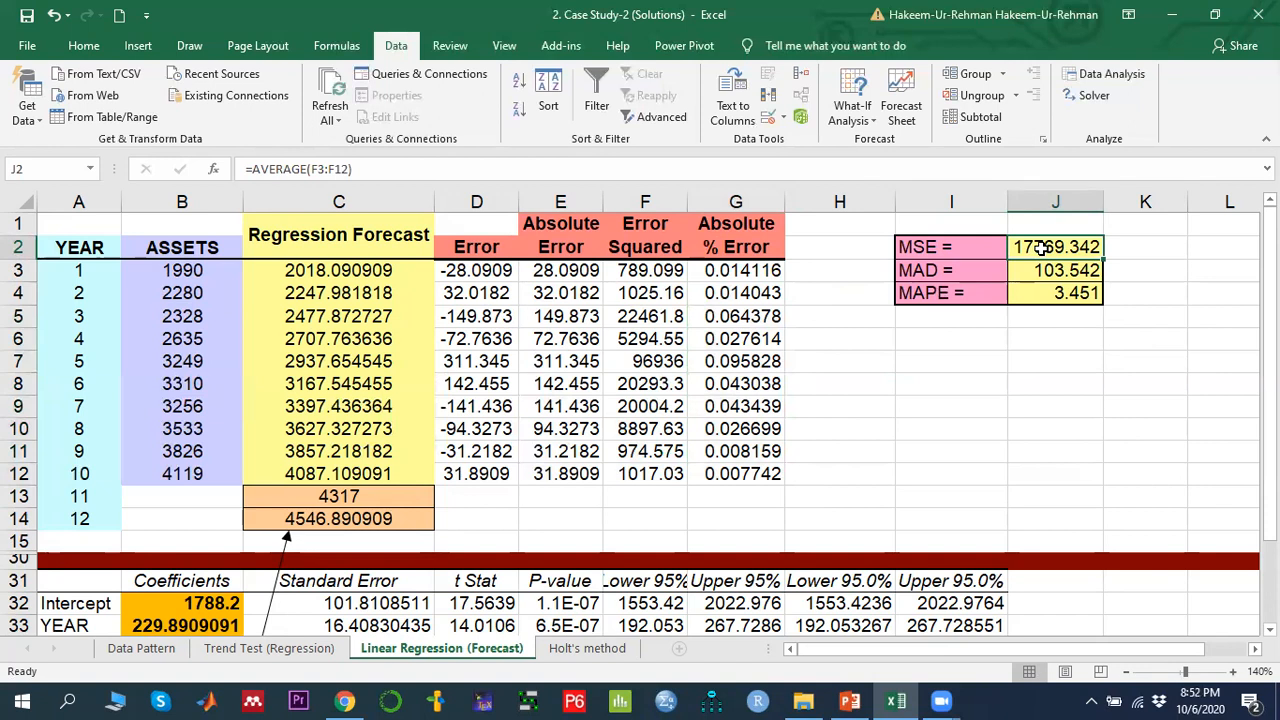
left_click(1063, 293)
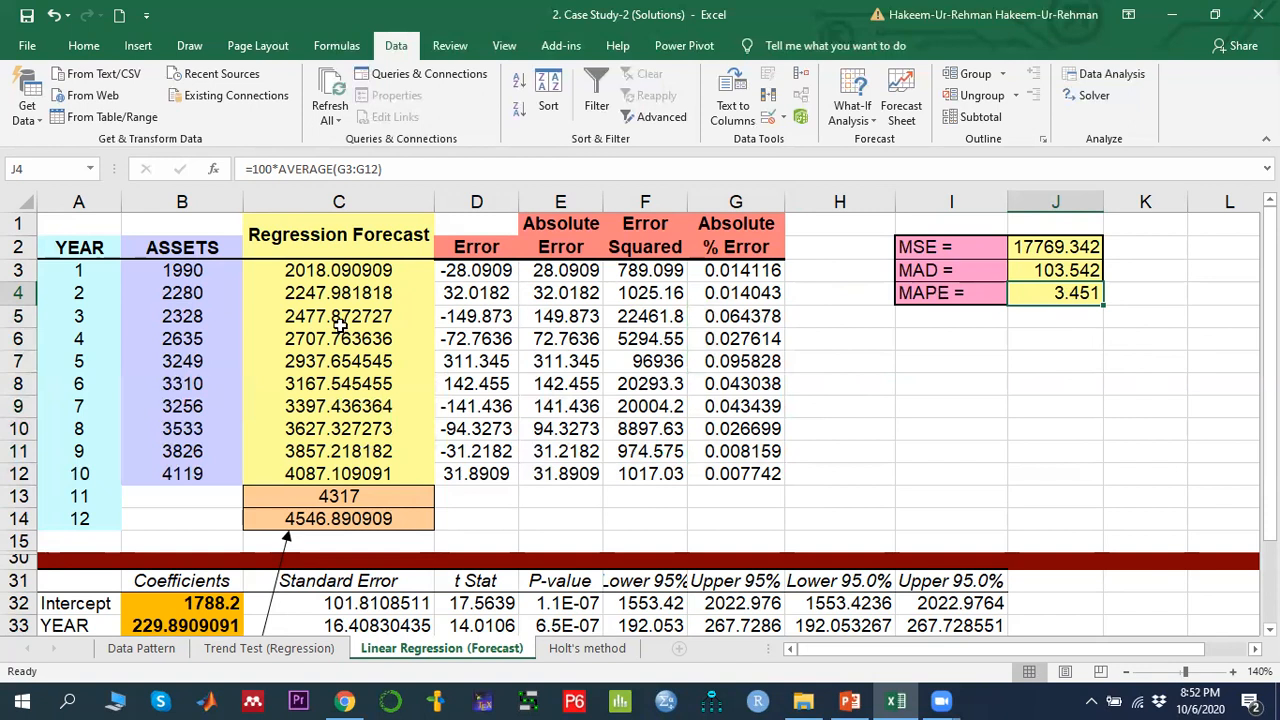
- Consult the linear trend techniques slide in PowerPoint, including Holt's method, and return to the Excel case study workbook
left_click(849, 700)
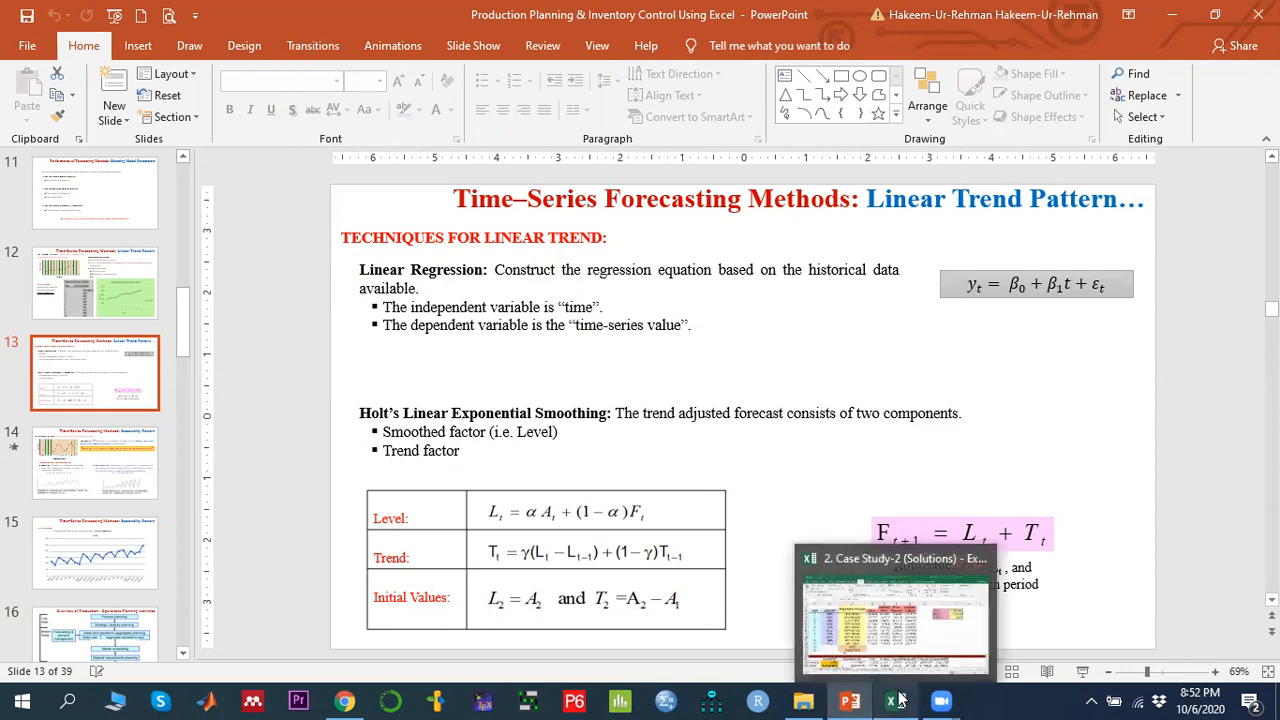
key("alt+Tab")
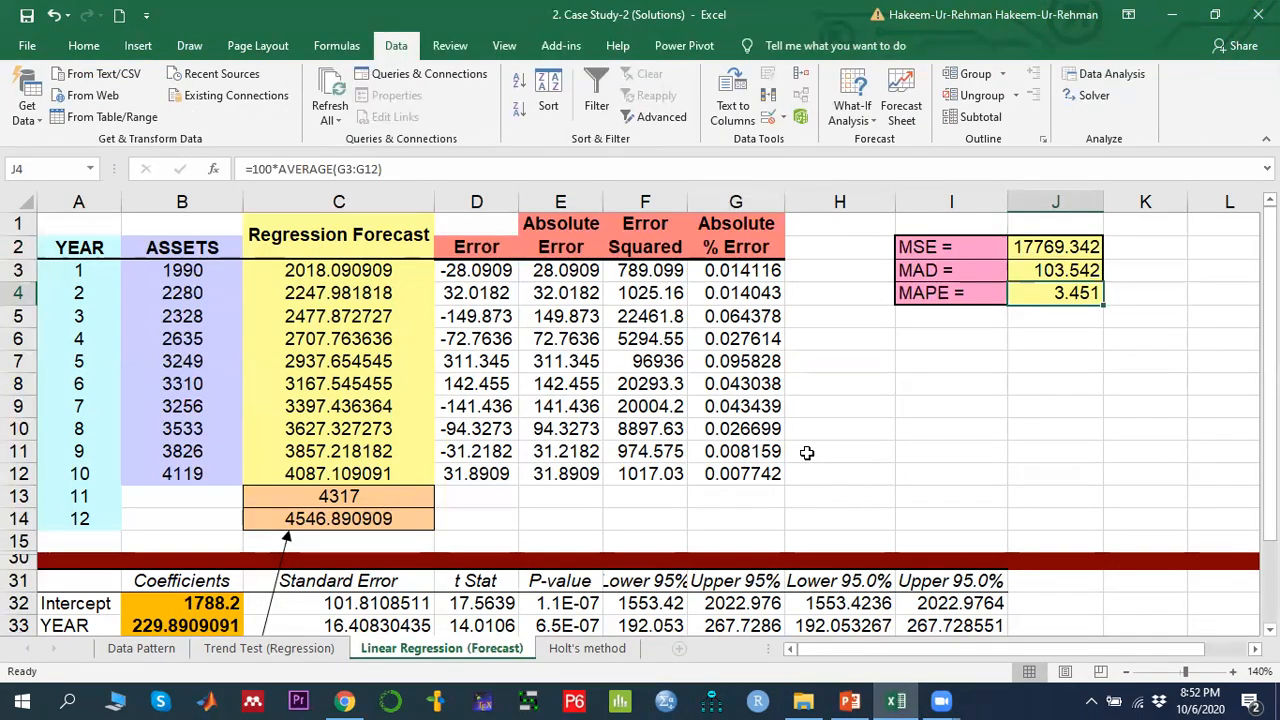
- Open the Holt's method sheet and review the year and assets data in A4:B14 and forecast years 11 and 12
left_click(815, 451)
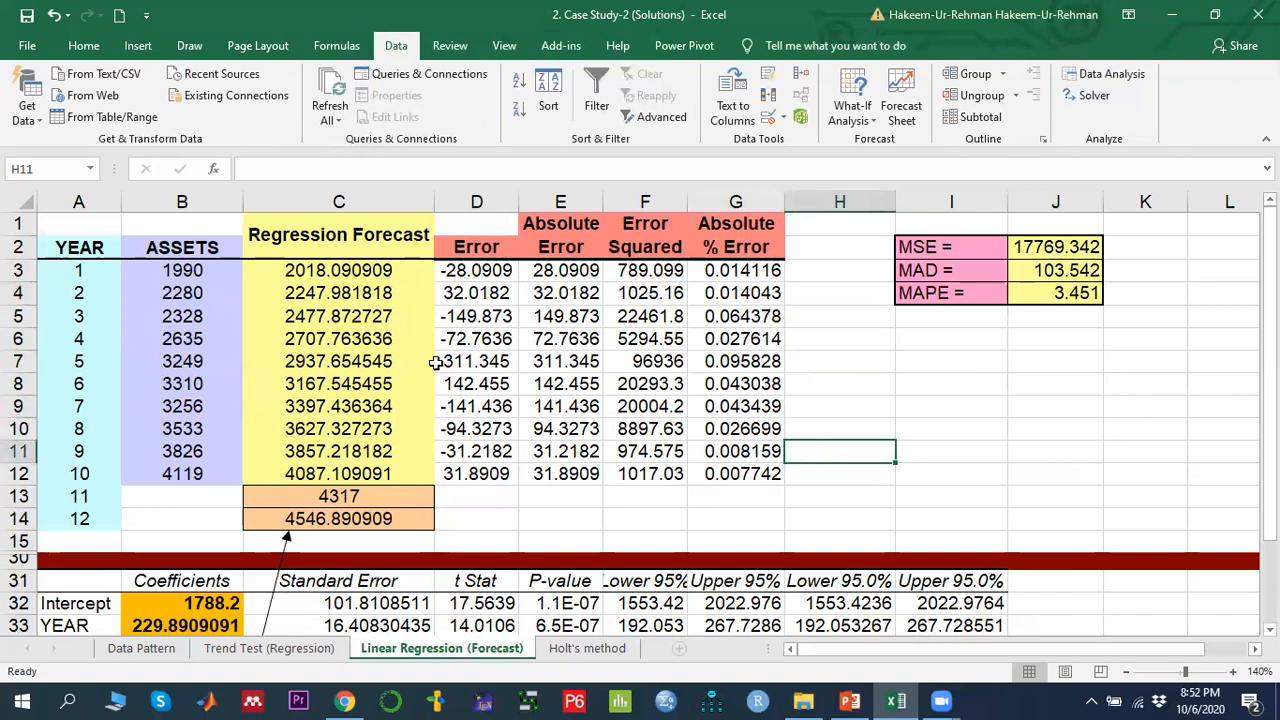
left_click(570, 649)
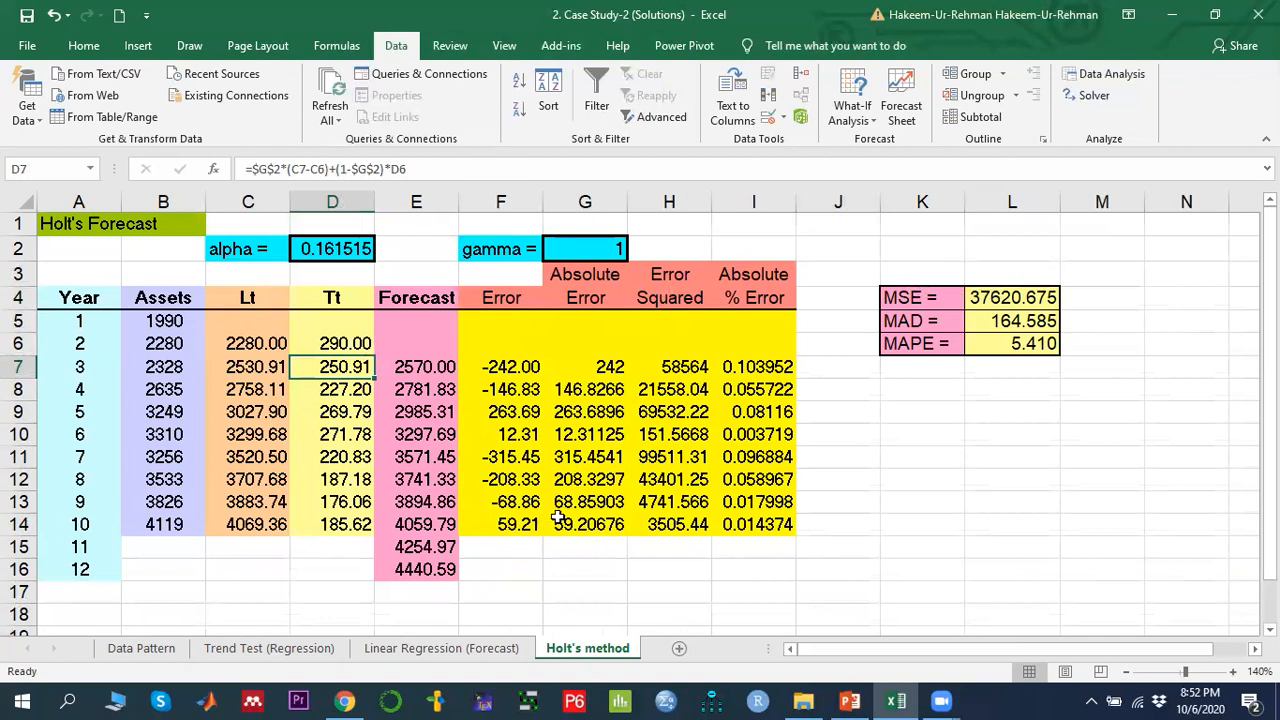
left_click_drag(75, 302, 186, 520)
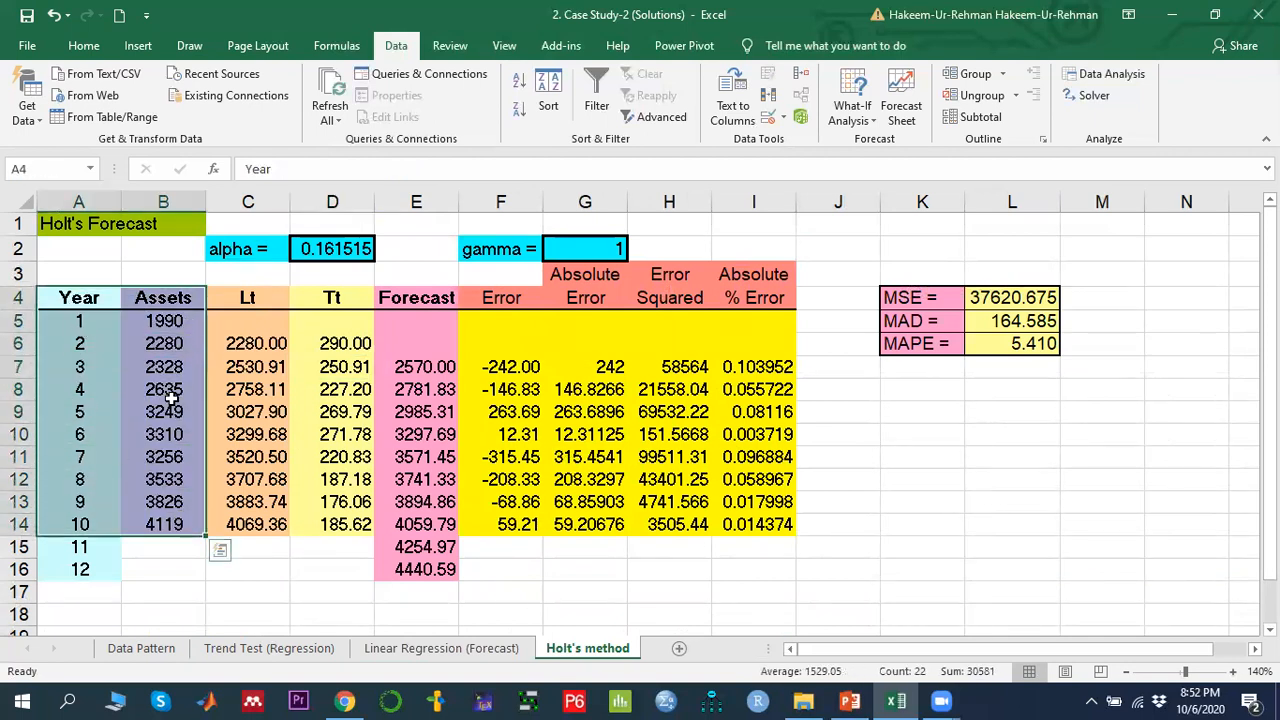
left_click_drag(82, 553, 84, 570)
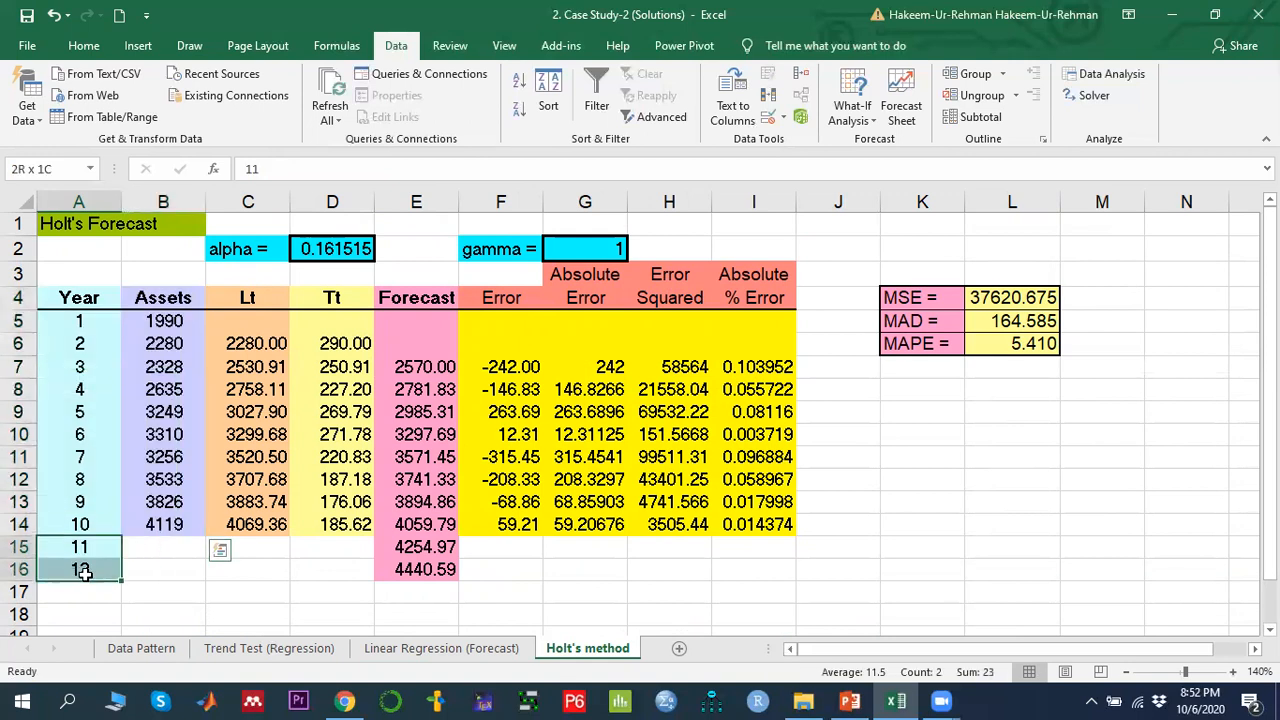
- Inspect the year 2 level in C6 and consult Holt's smoothing formulas on the PowerPoint slide, returning to the workbook
left_click(247, 343)
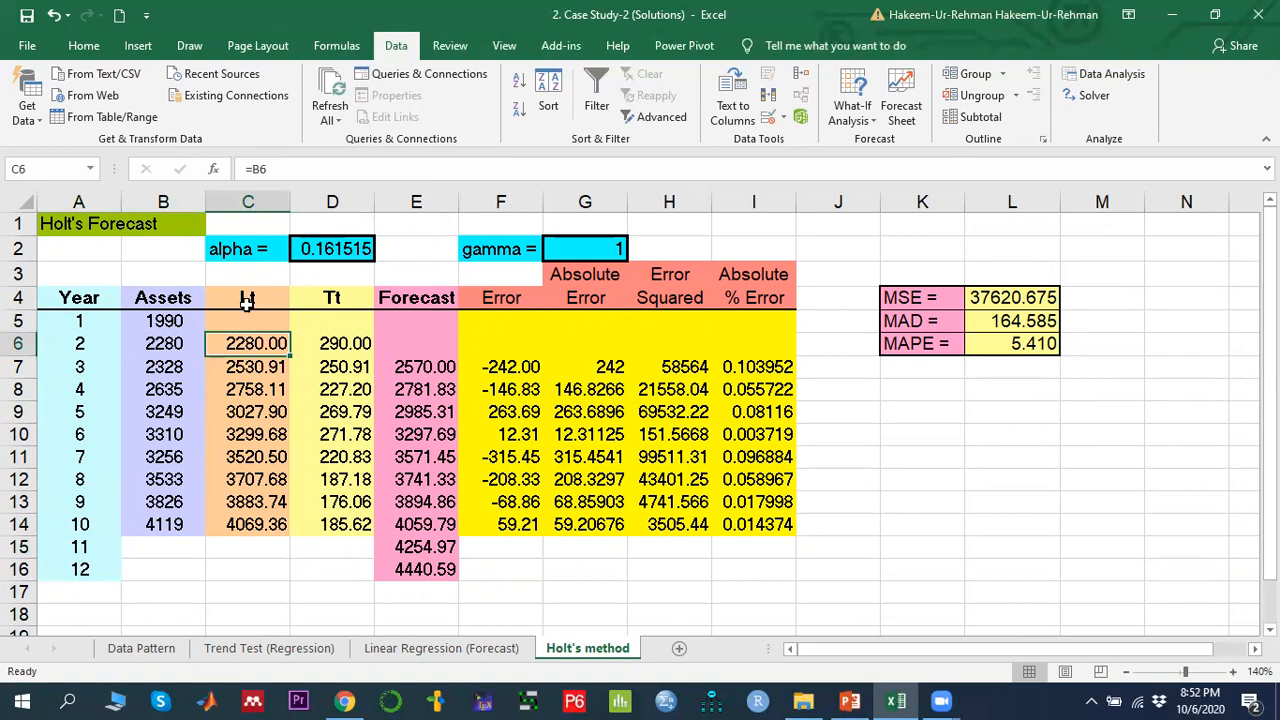
left_click(850, 700)
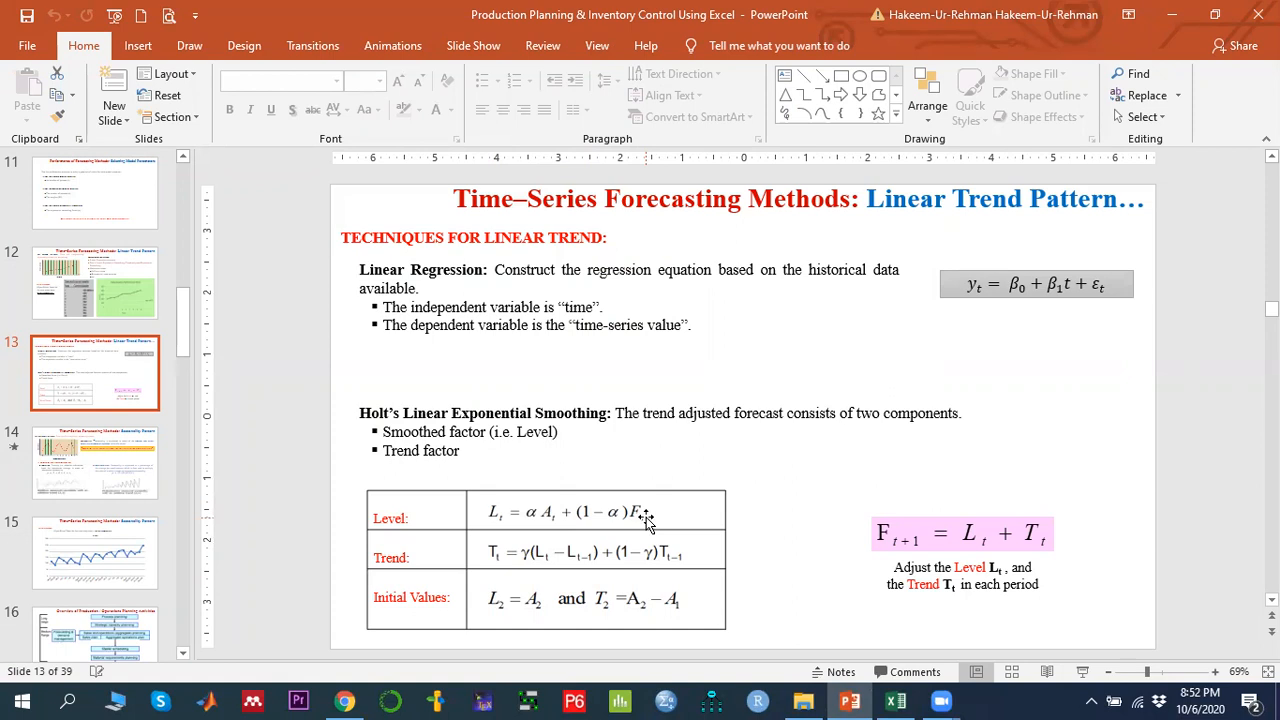
left_click(895, 700)
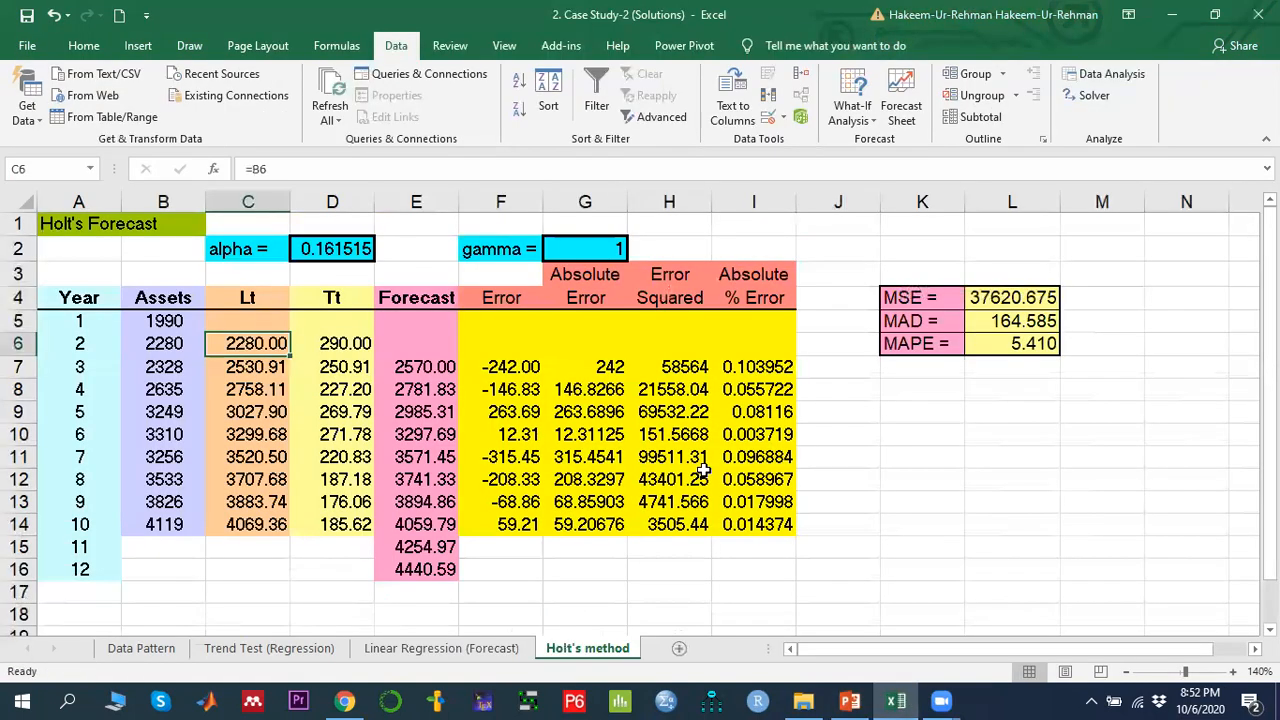
left_click(850, 700)
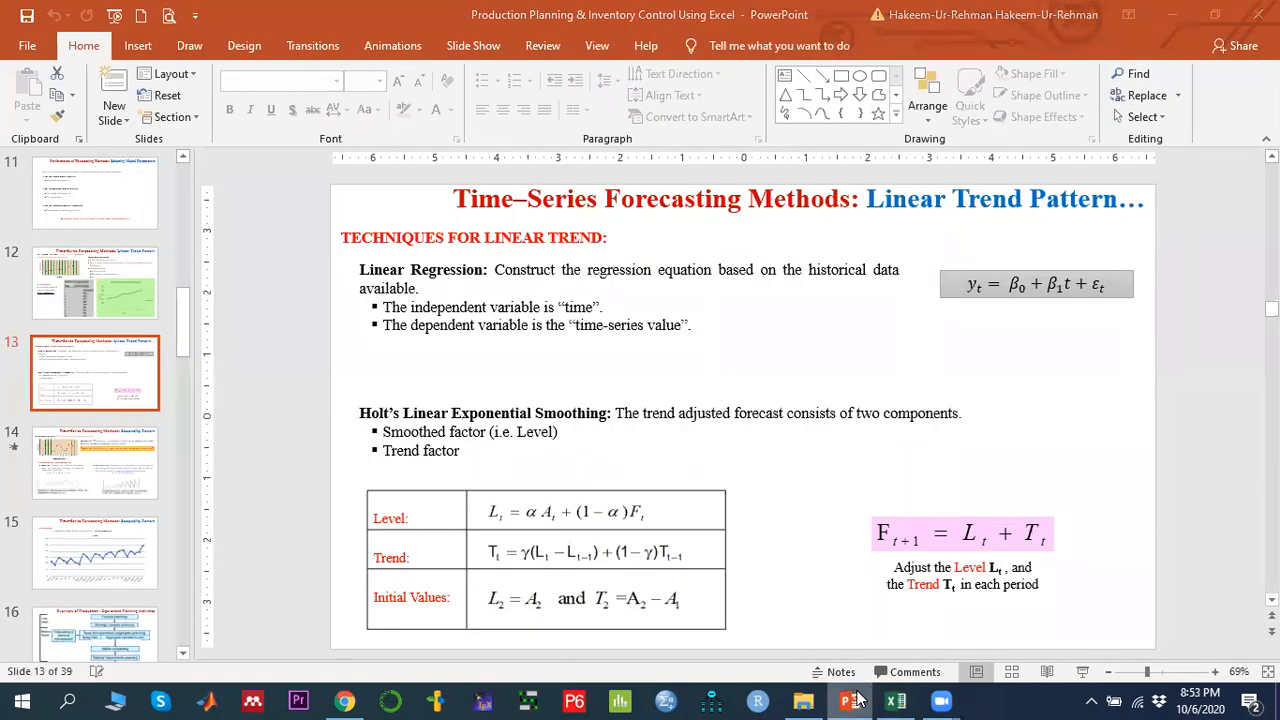
left_click(855, 700)
- Inspect the smoothing constants on the Holt's method sheet: alpha in D2 and gamma in G2
left_click(262, 249)
left_click(338, 249)
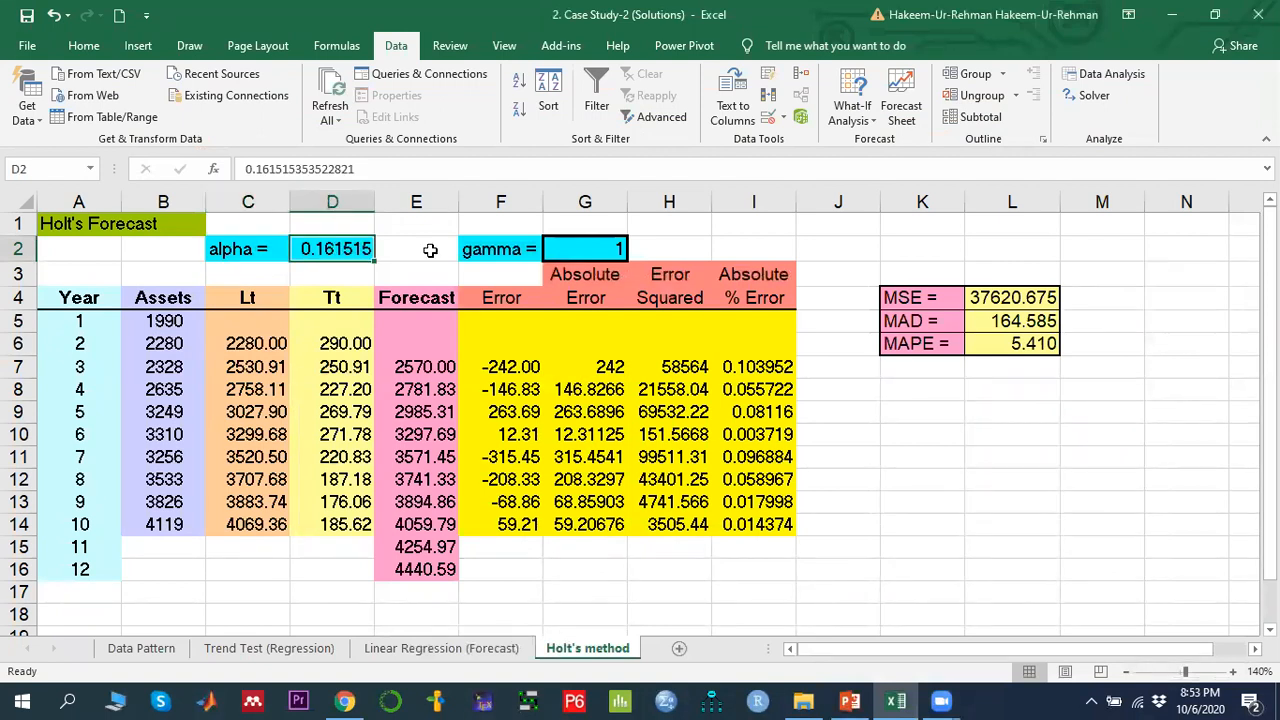
left_click(593, 249)
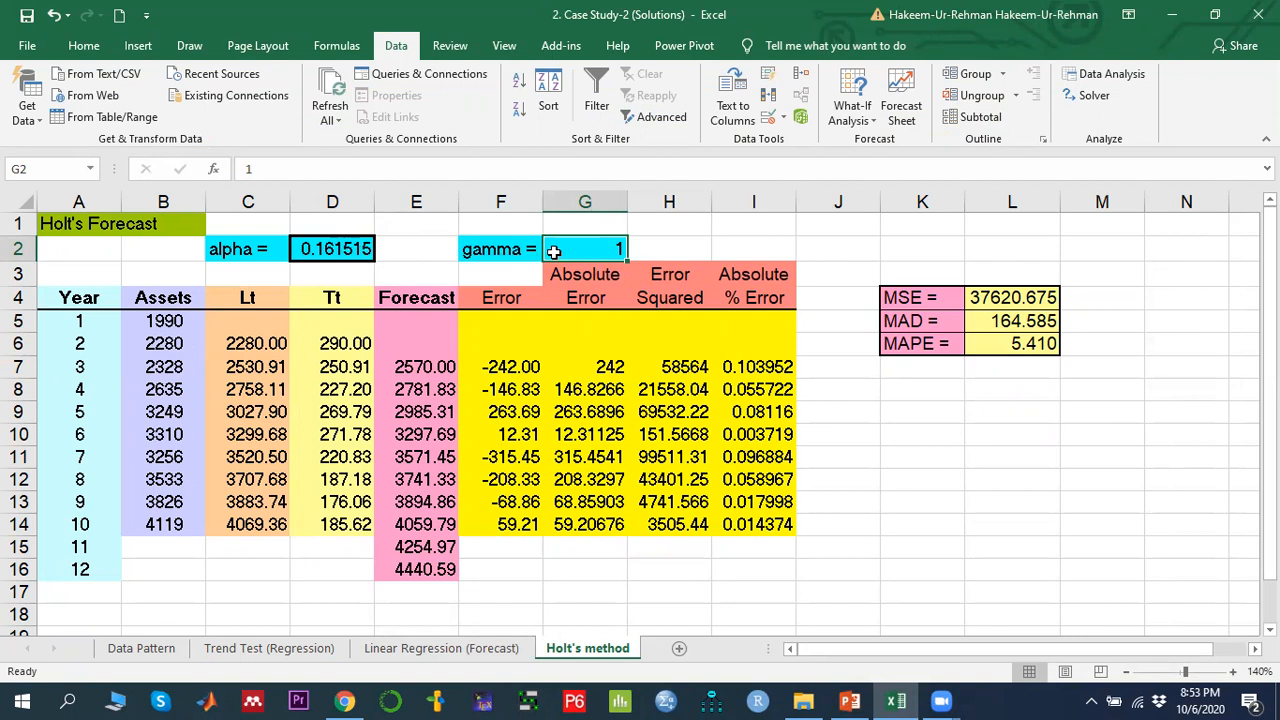
- Compare the initial level formula in C6 with the level and initial value equations on the PowerPoint slide
left_click(245, 343)
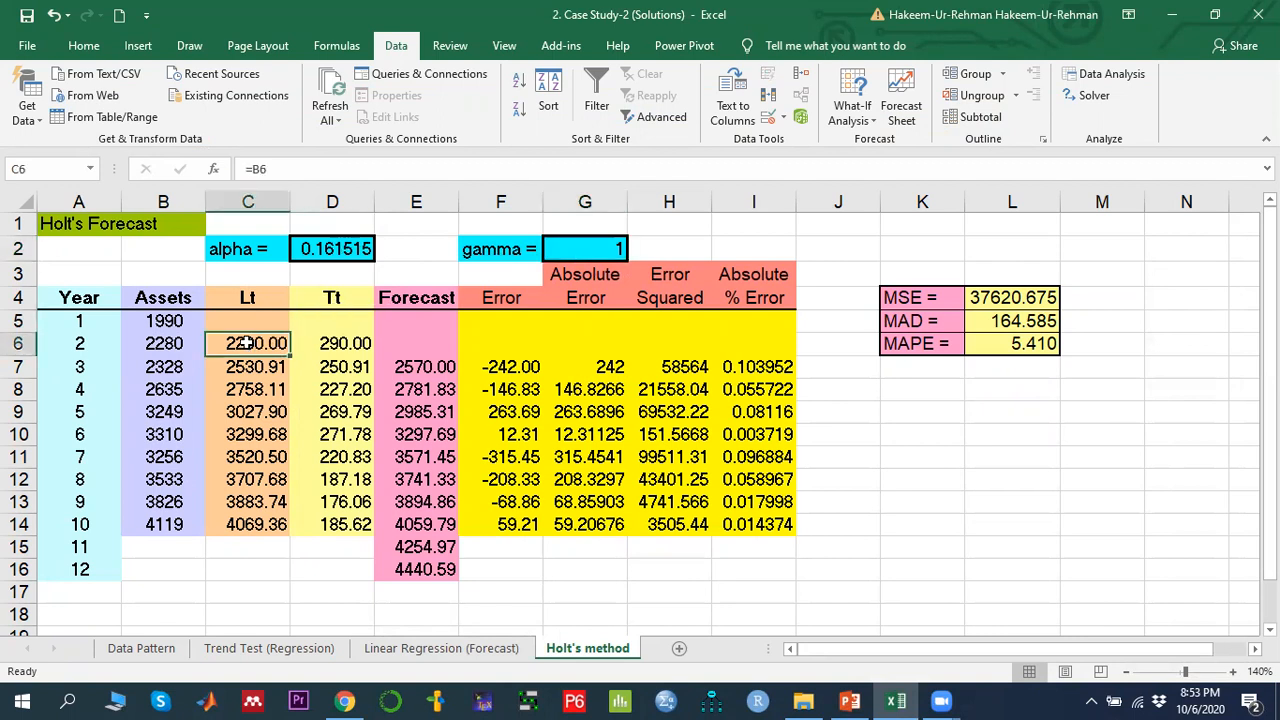
left_click(849, 700)
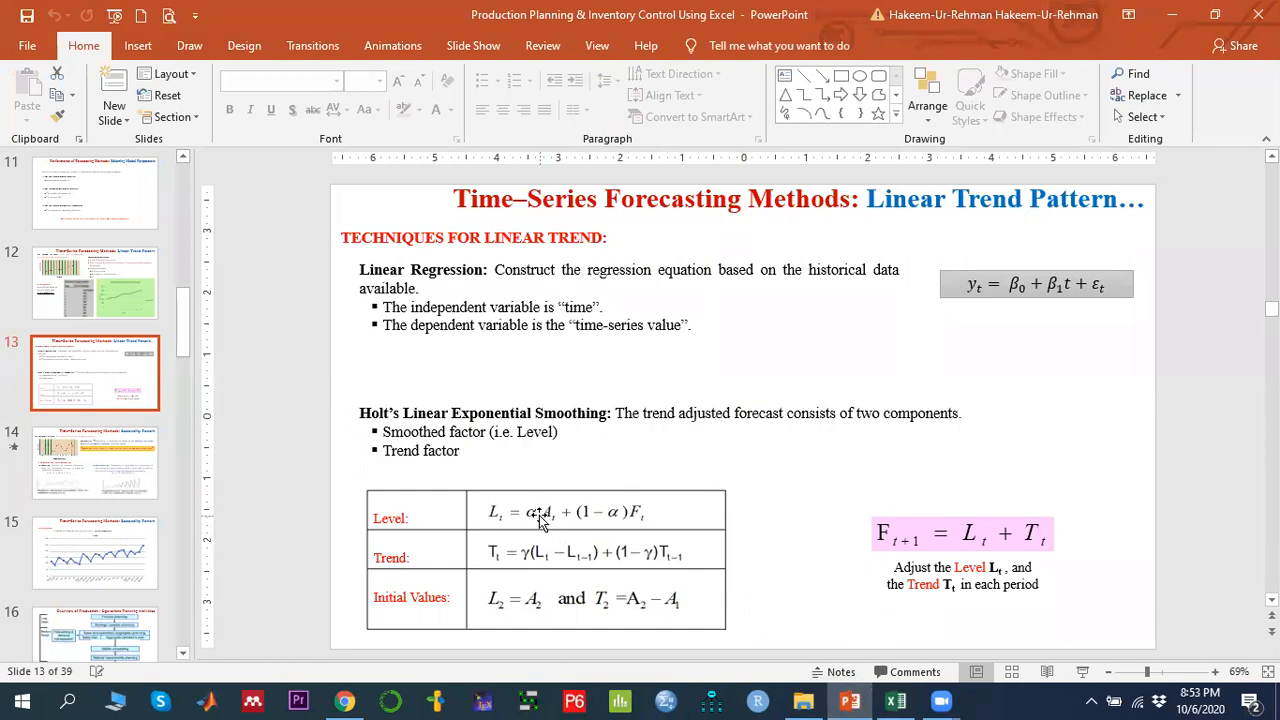
left_click(896, 701)
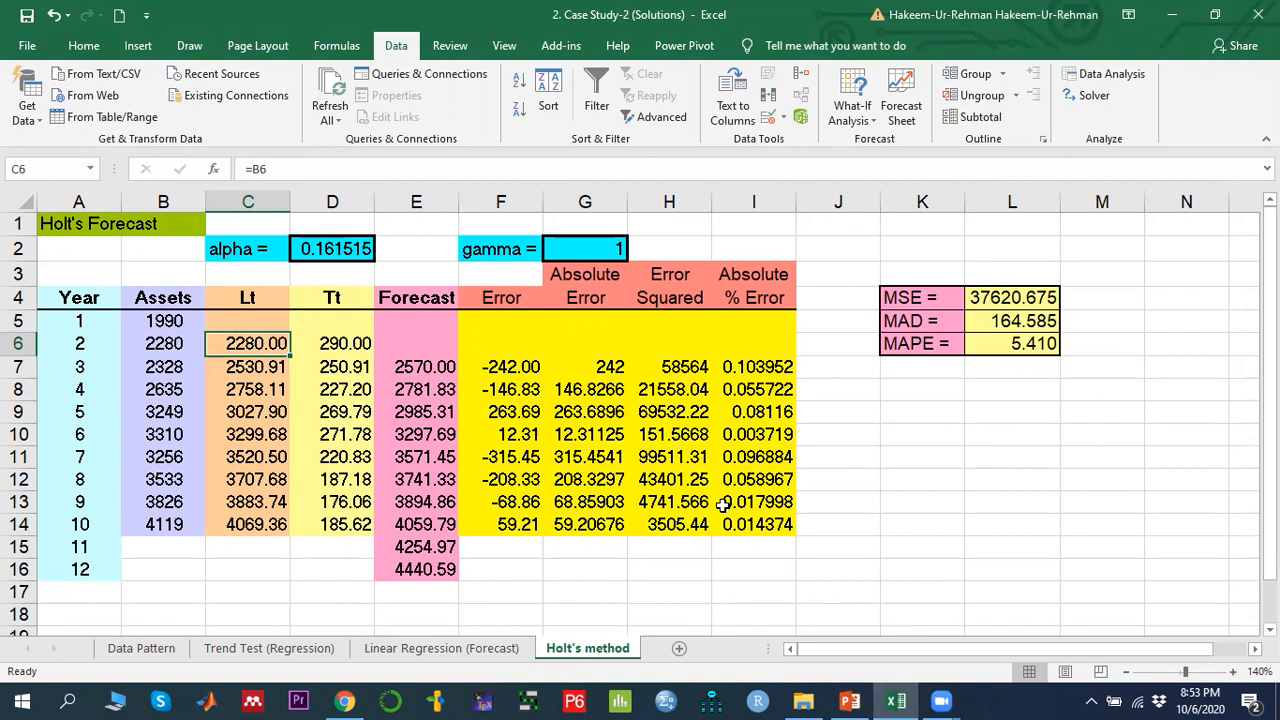
left_click(850, 700)
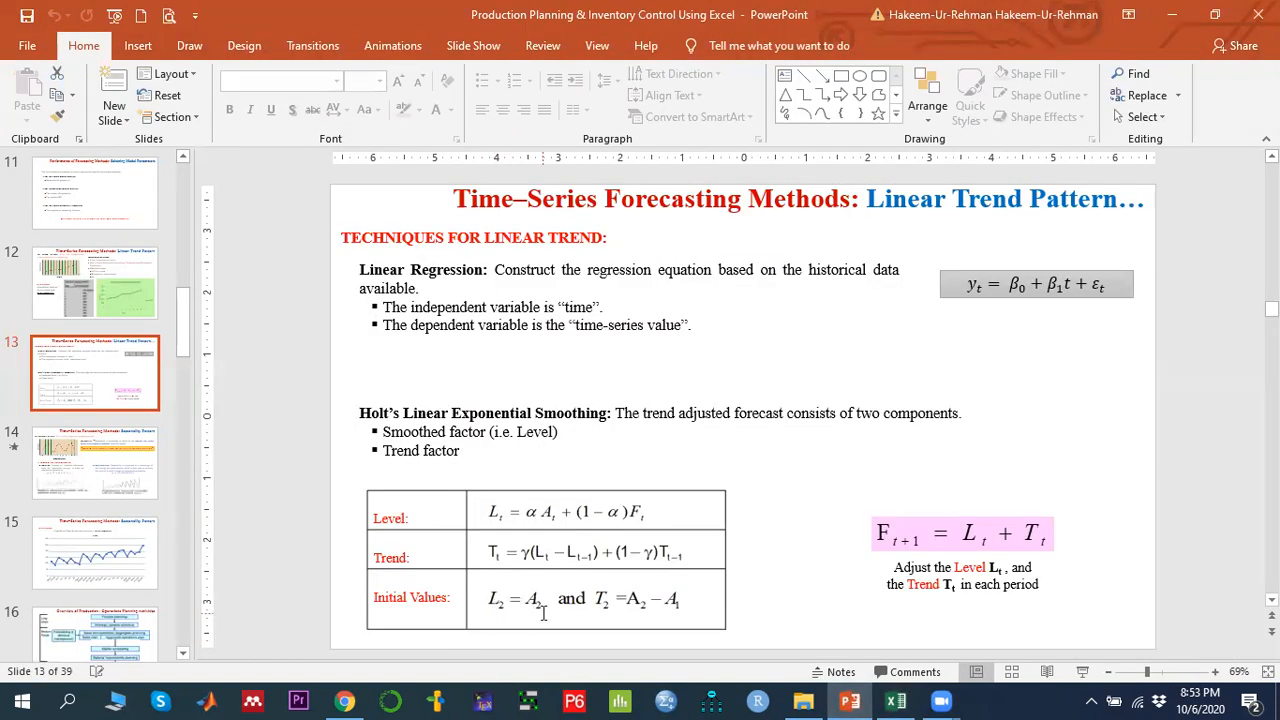
left_click(896, 700)
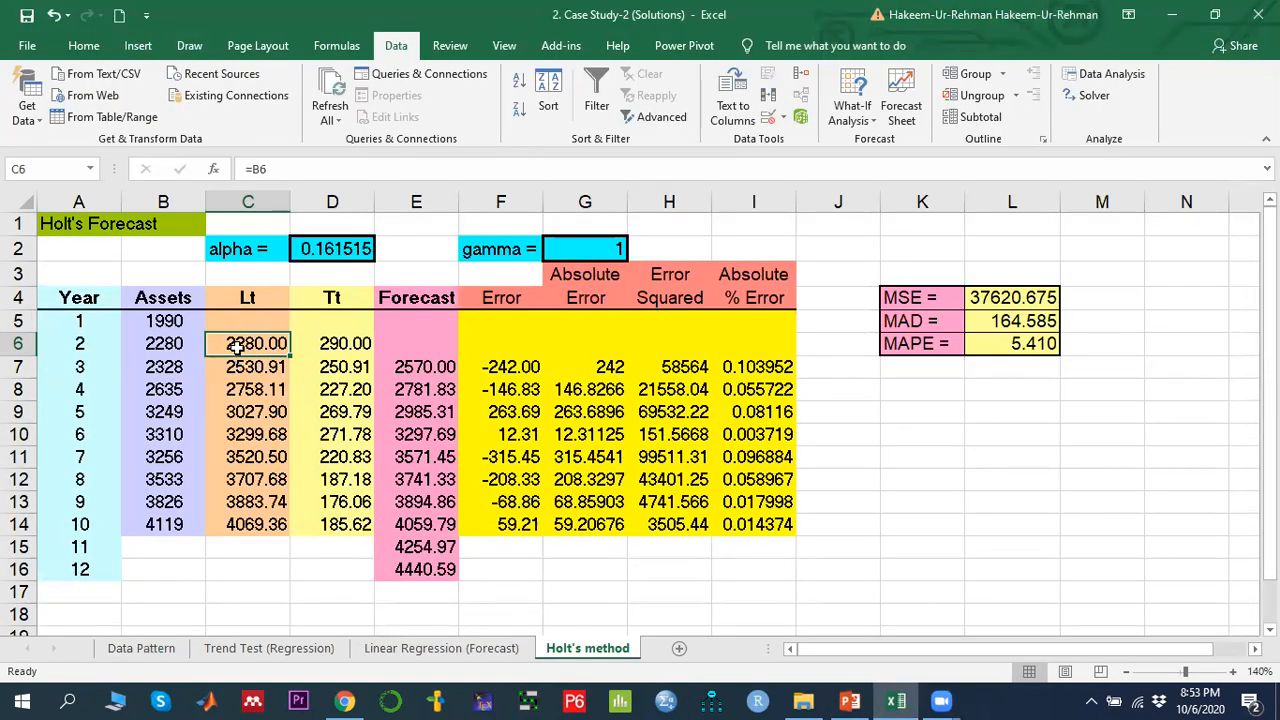
- Trace the initial trend formula in D6 to the year 1 and year 2 assets in B5 and B6
left_click(168, 320)
left_click(248, 344)
left_click(326, 344)
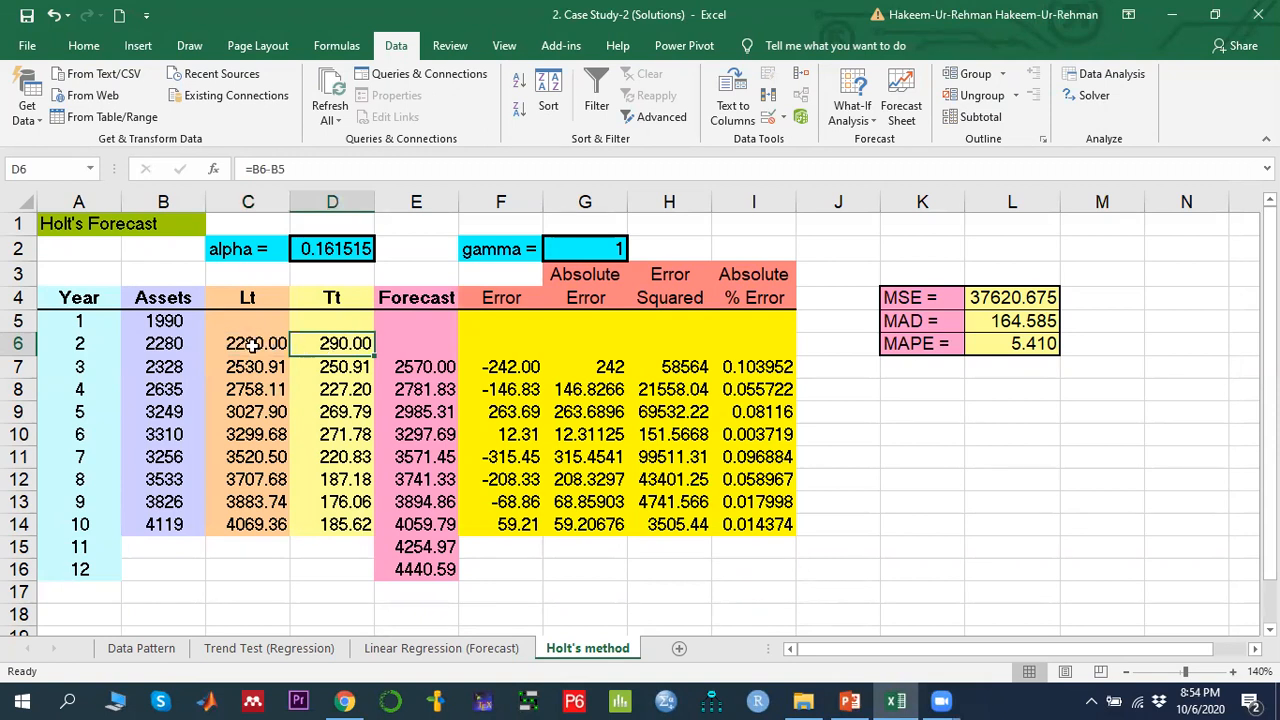
left_click(160, 343)
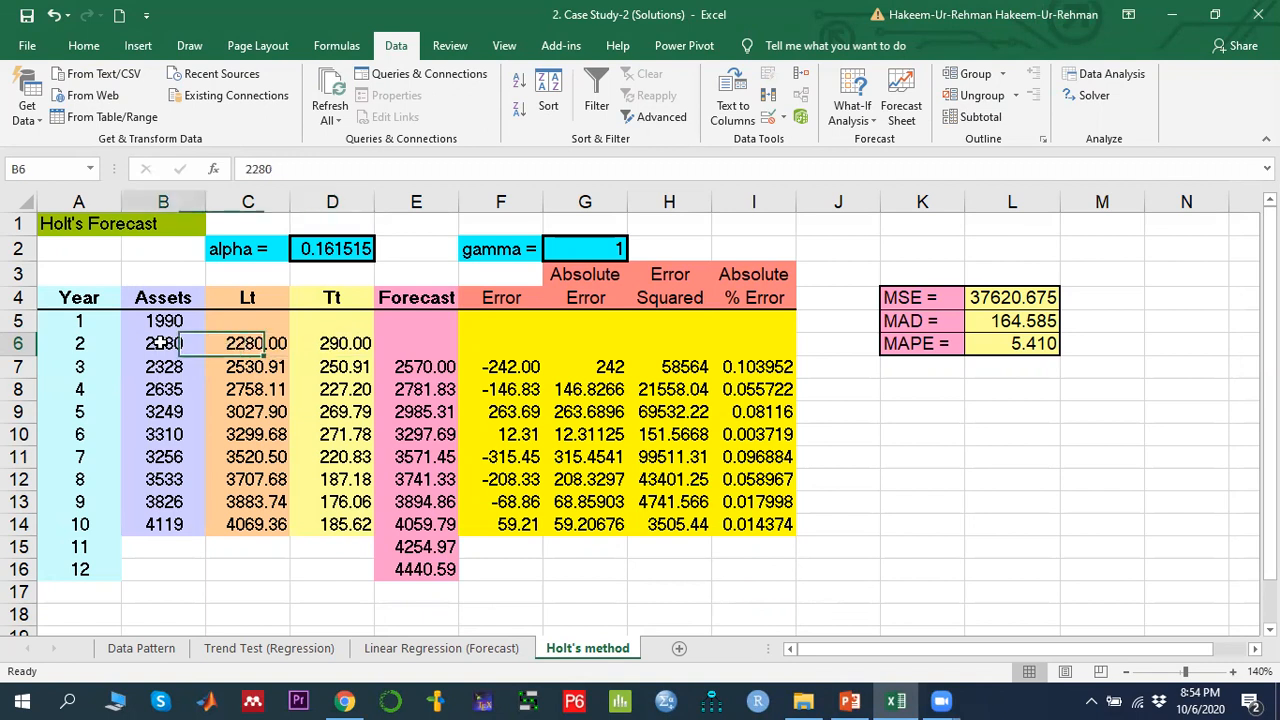
left_click(163, 320)
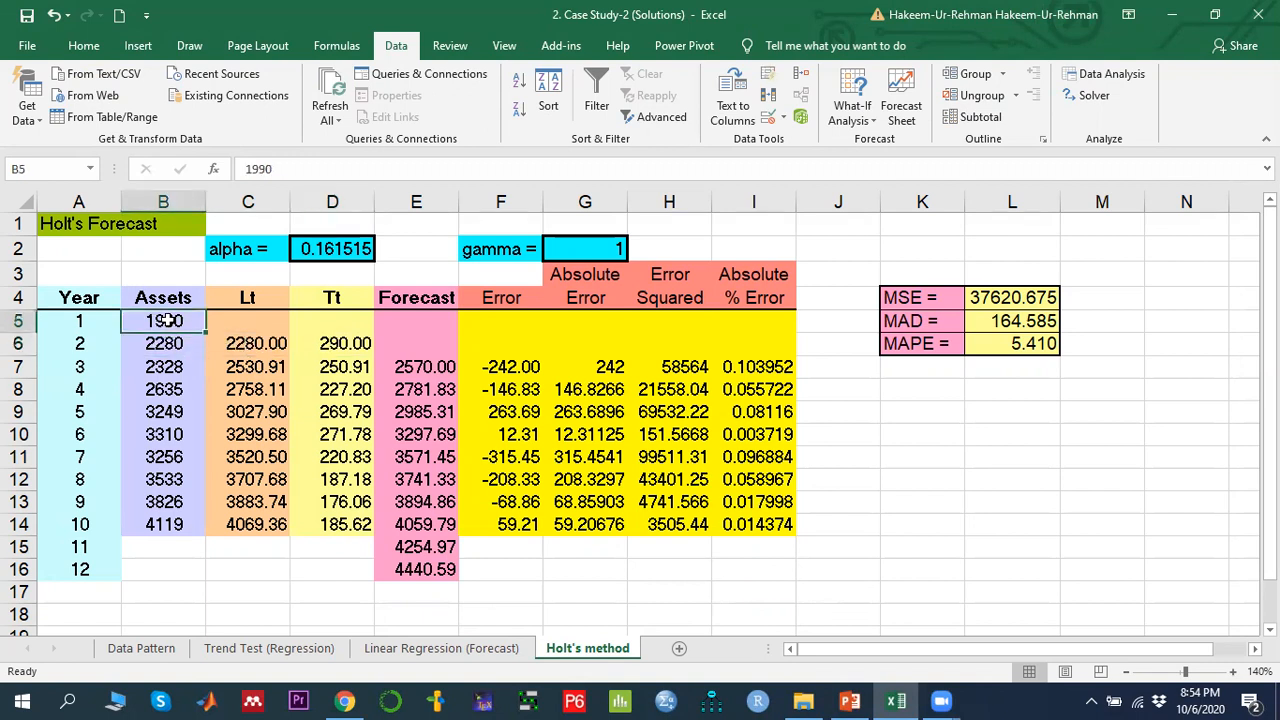
left_click(335, 345)
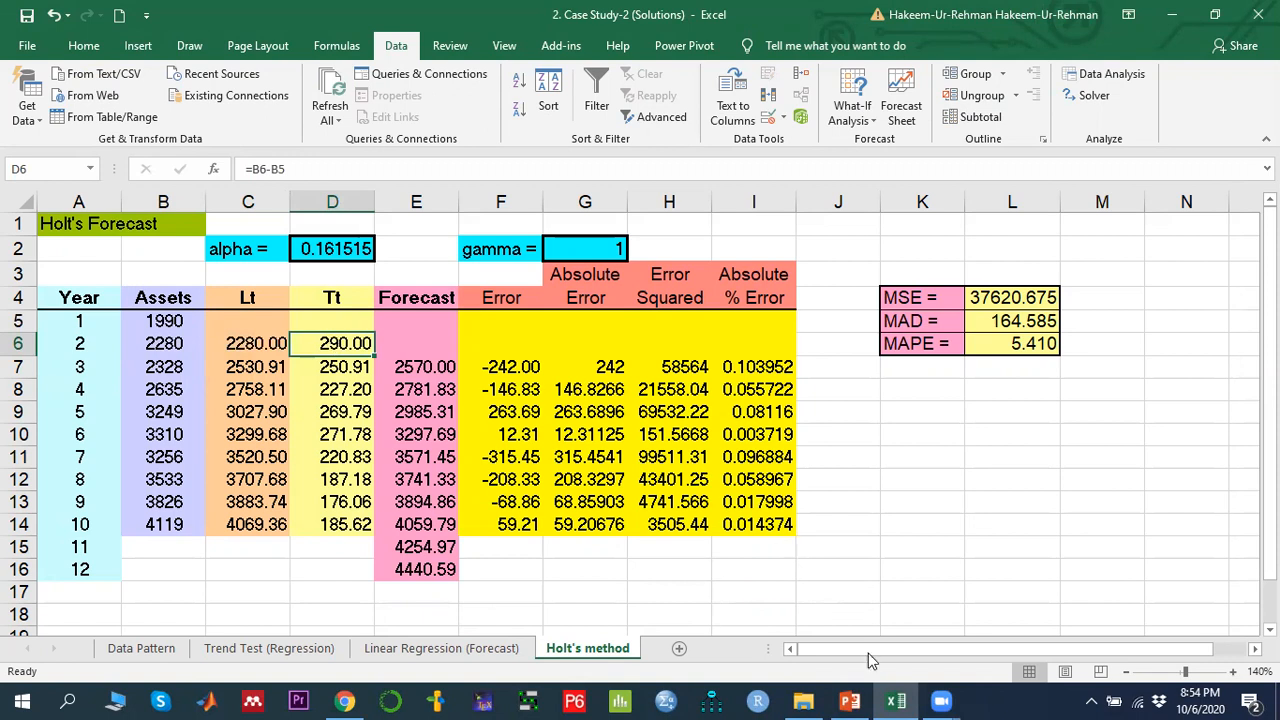
- Check the initial values in C6:D6 and the year 3 level formula in C7 against the equations on the PowerPoint slide
left_click(849, 700)
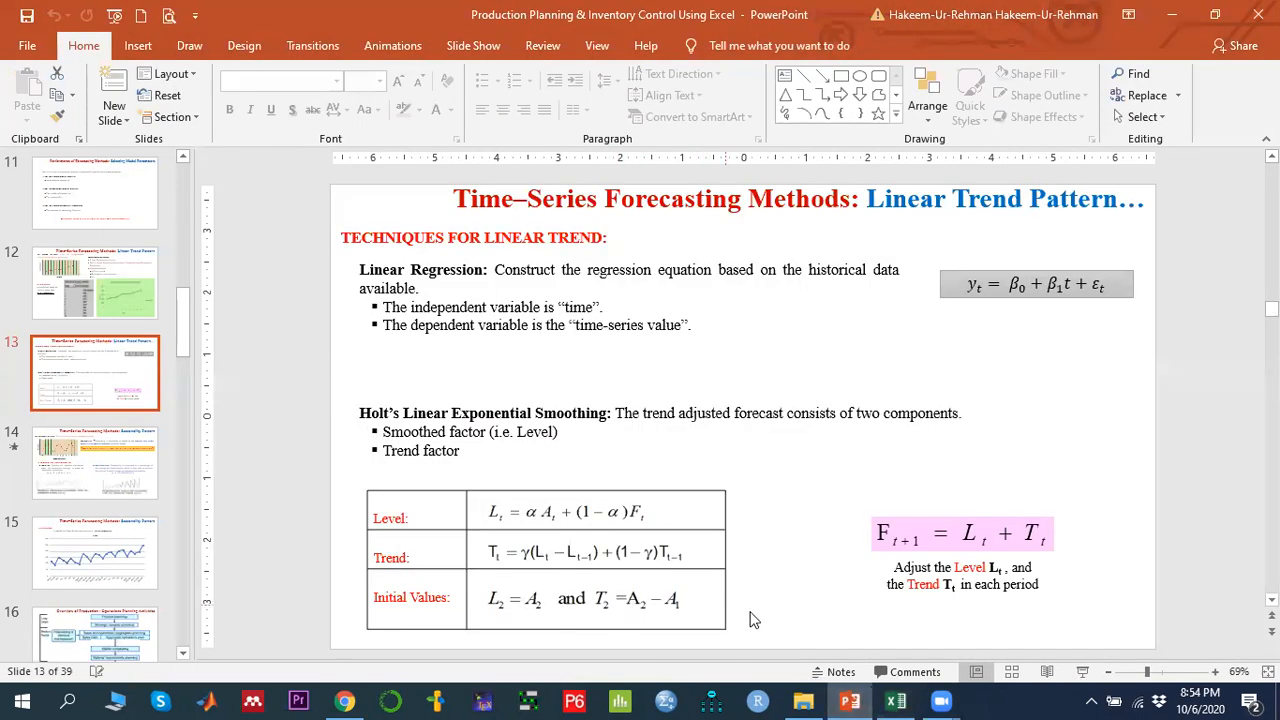
left_click(895, 700)
left_click_drag(251, 340, 300, 343)
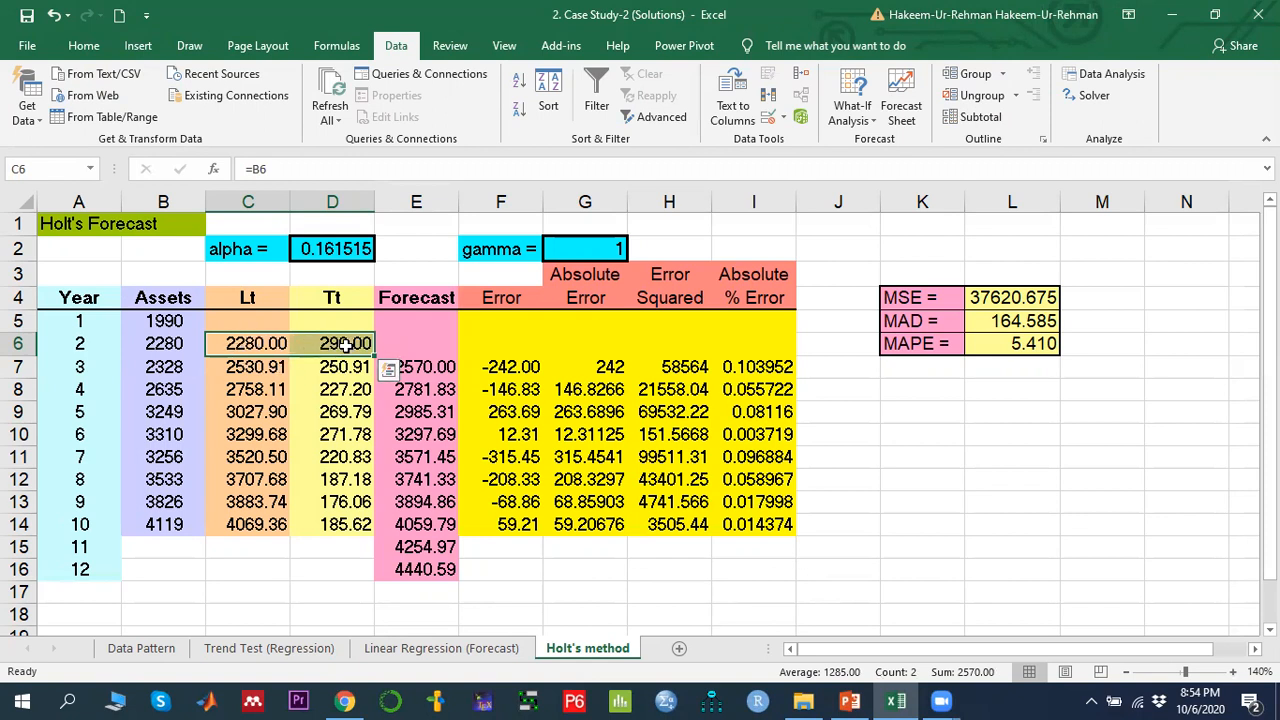
left_click(250, 367)
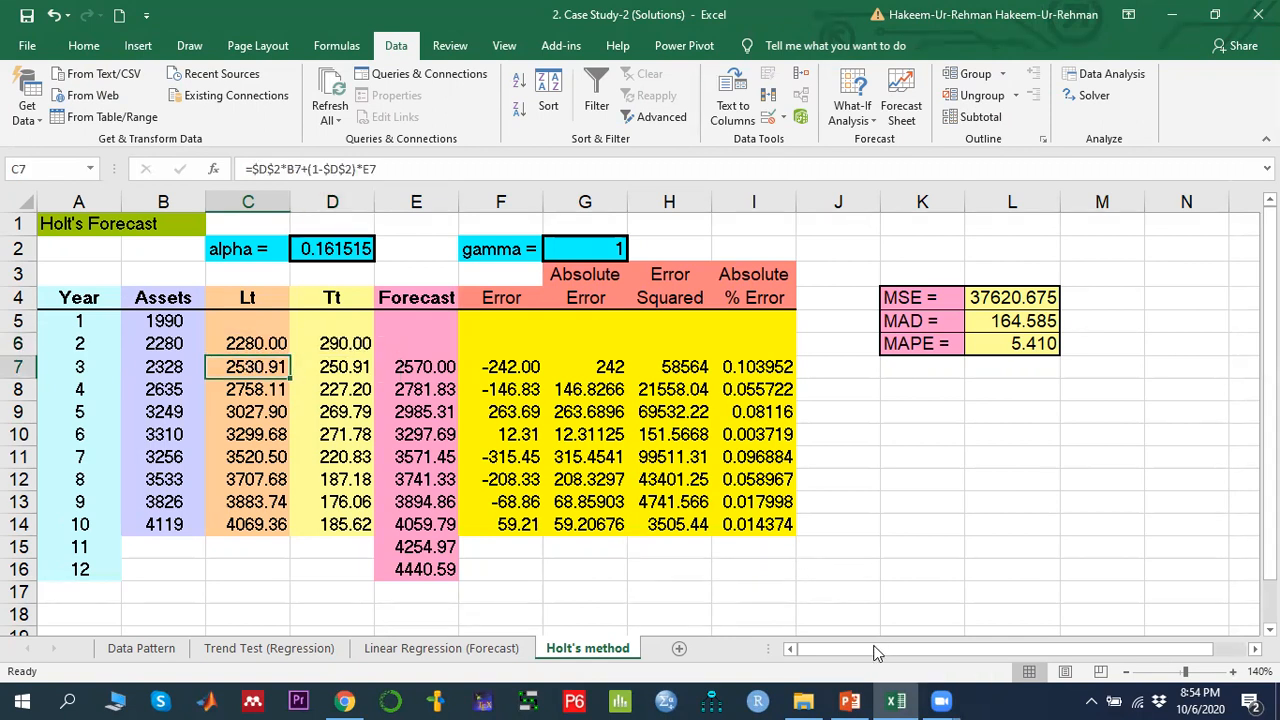
left_click(849, 700)
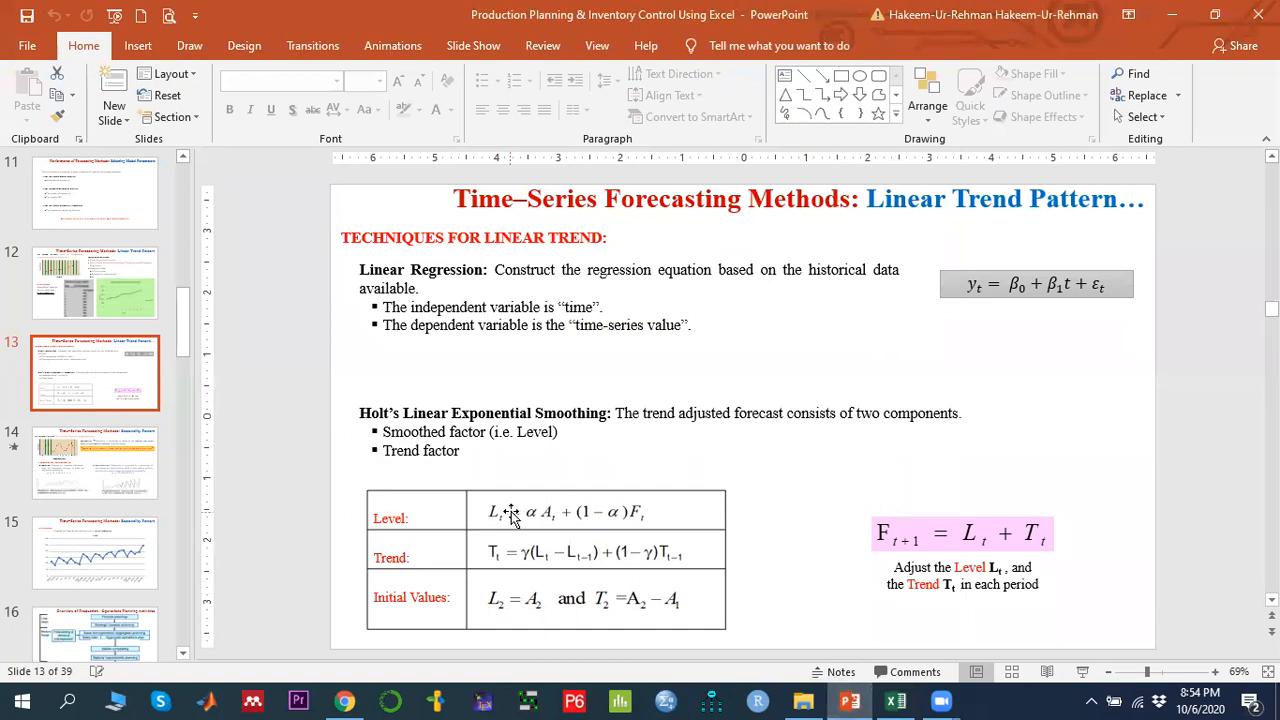
left_click(884, 700)
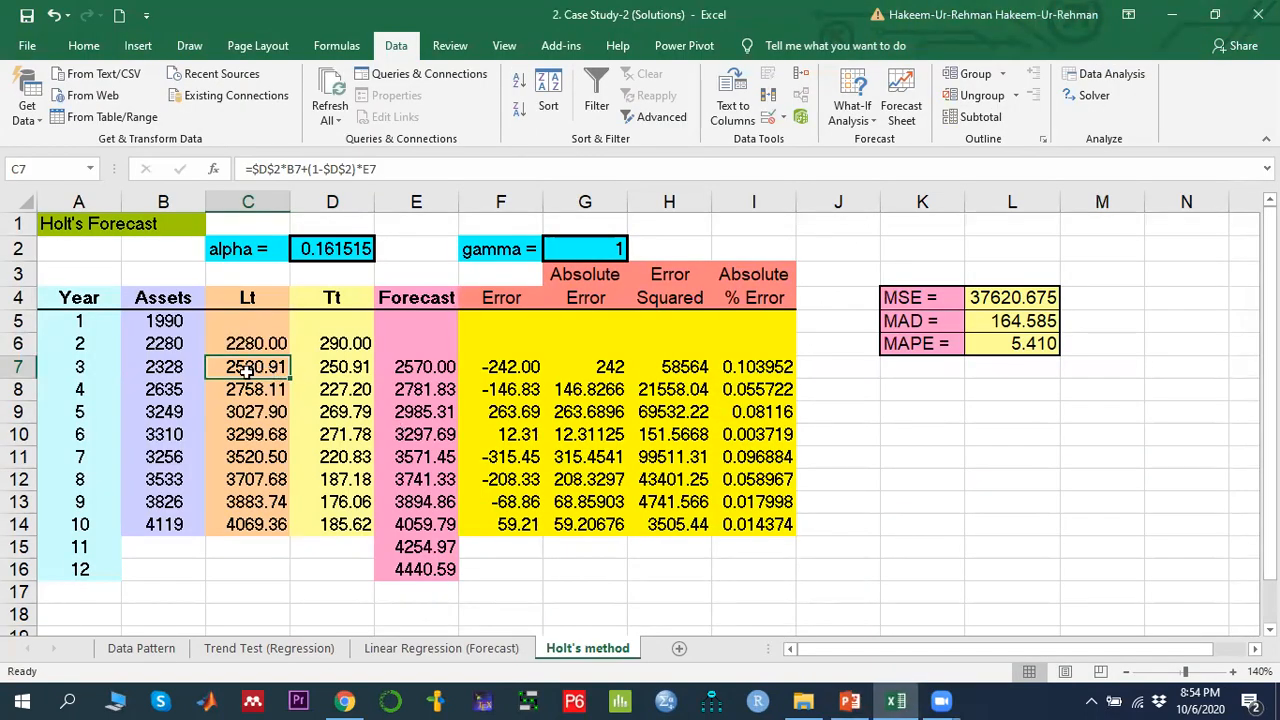
- Examine how the year 3 level in C7 uses alpha in D2 and the forecast in E7
left_click(337, 248)
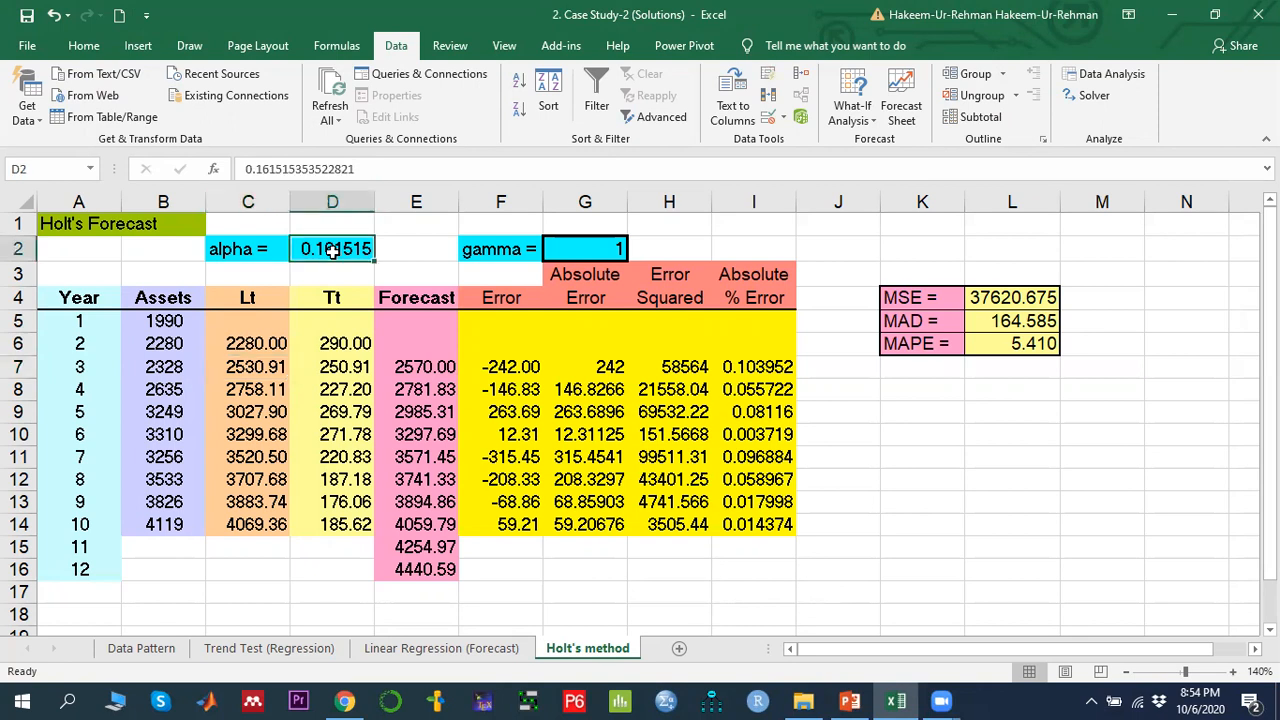
left_click(246, 367)
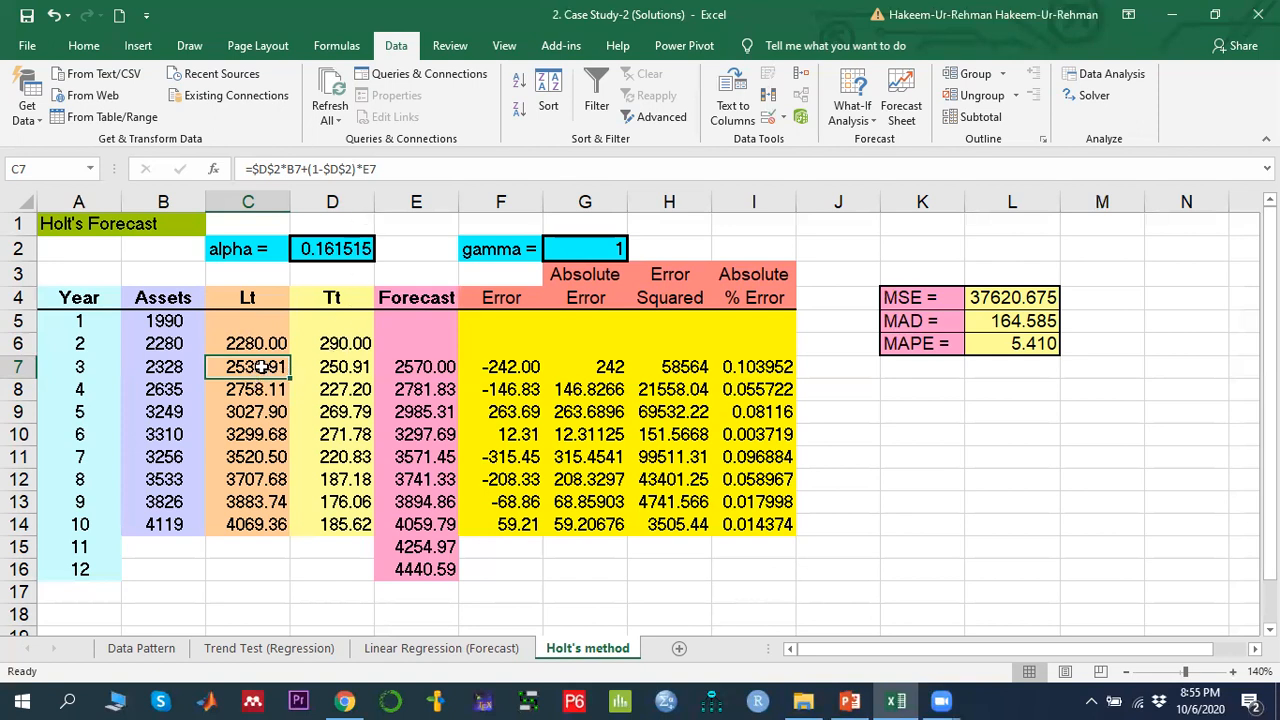
left_click(425, 367)
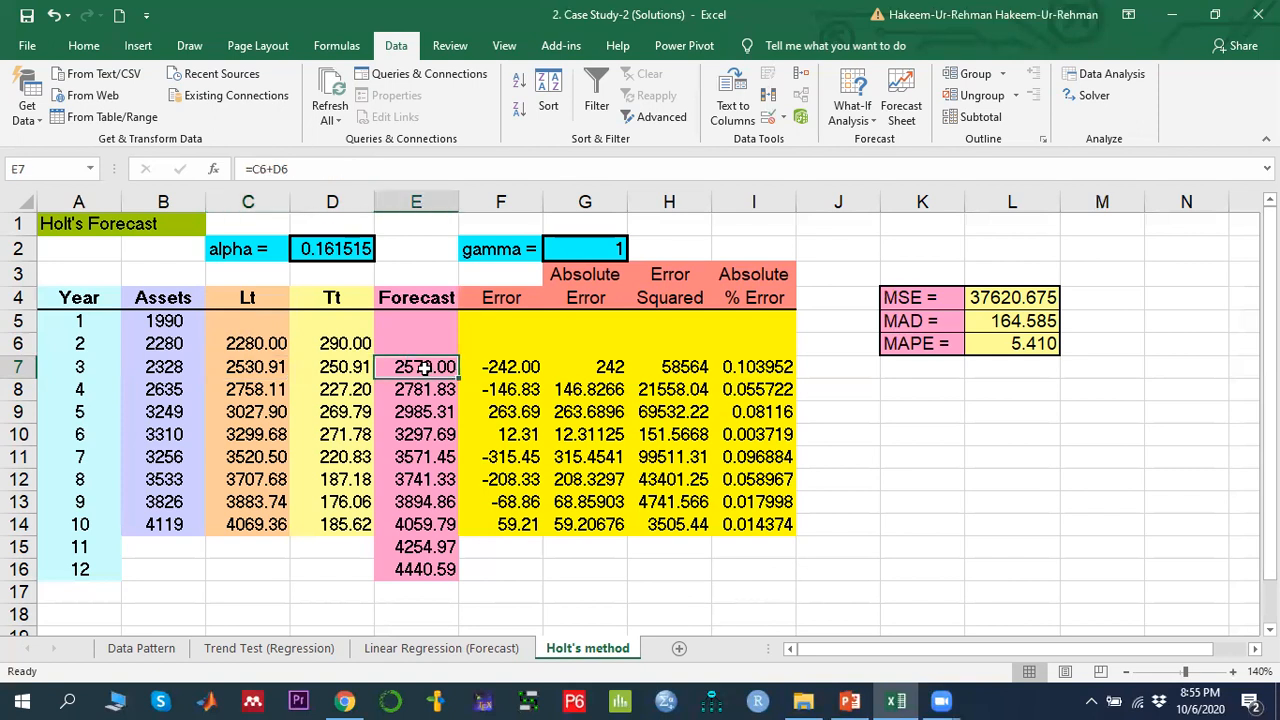
left_click(248, 366)
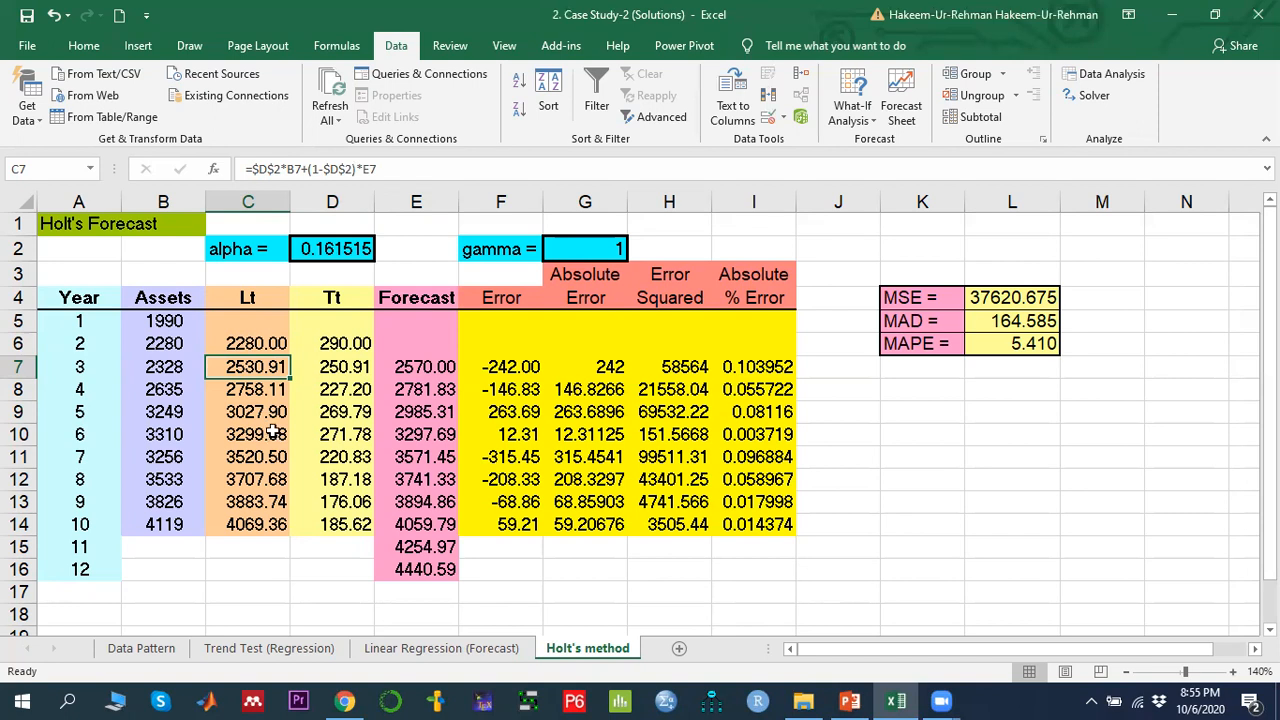
- Compare the year 3 trend formula in D7 with the trend equation on the PowerPoint slide
left_click(338, 368)
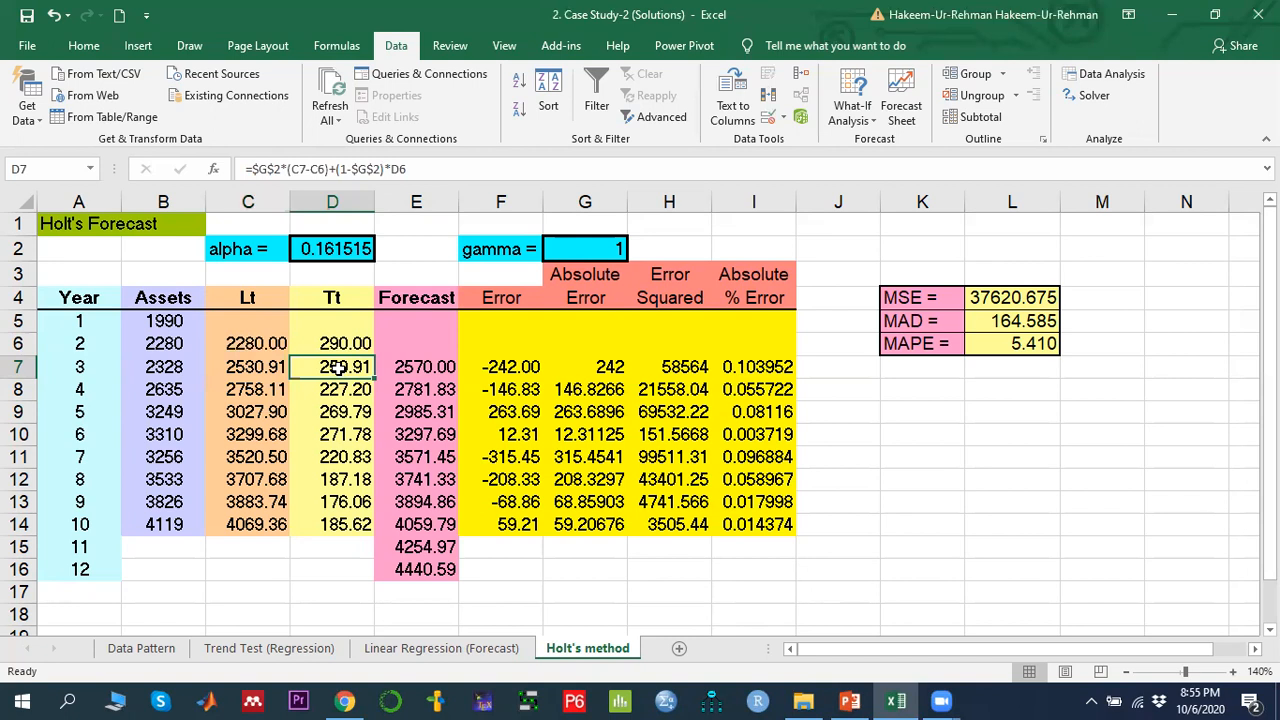
left_click(849, 700)
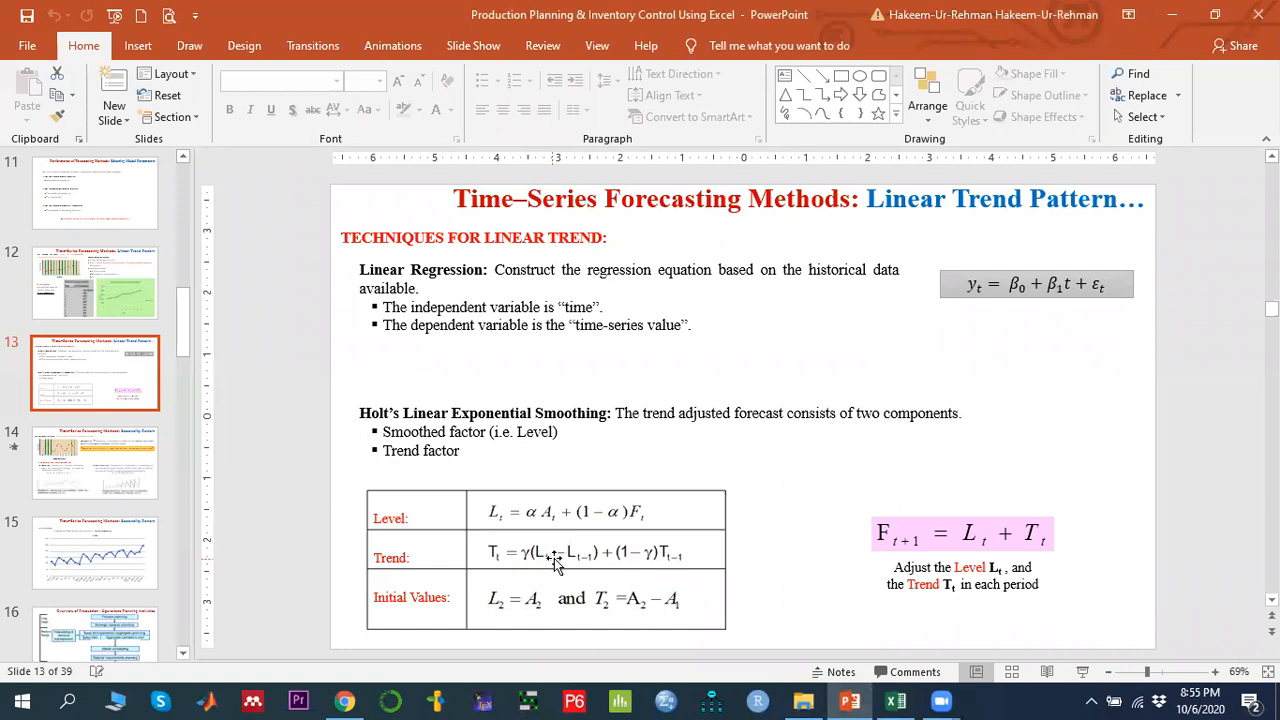
left_click(896, 700)
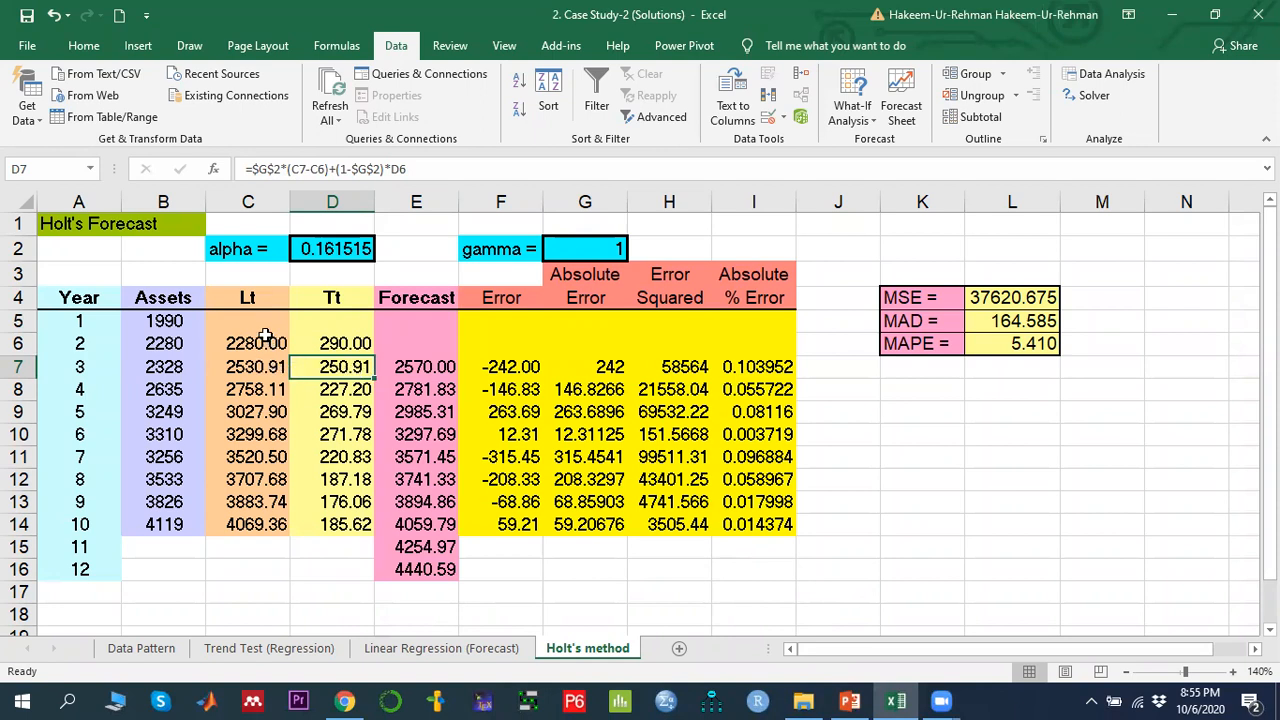
- Examine the year 3 forecast formula in E7 and check it against the forecast equation on the PowerPoint slide
left_click(377, 201)
double_click(420, 342)
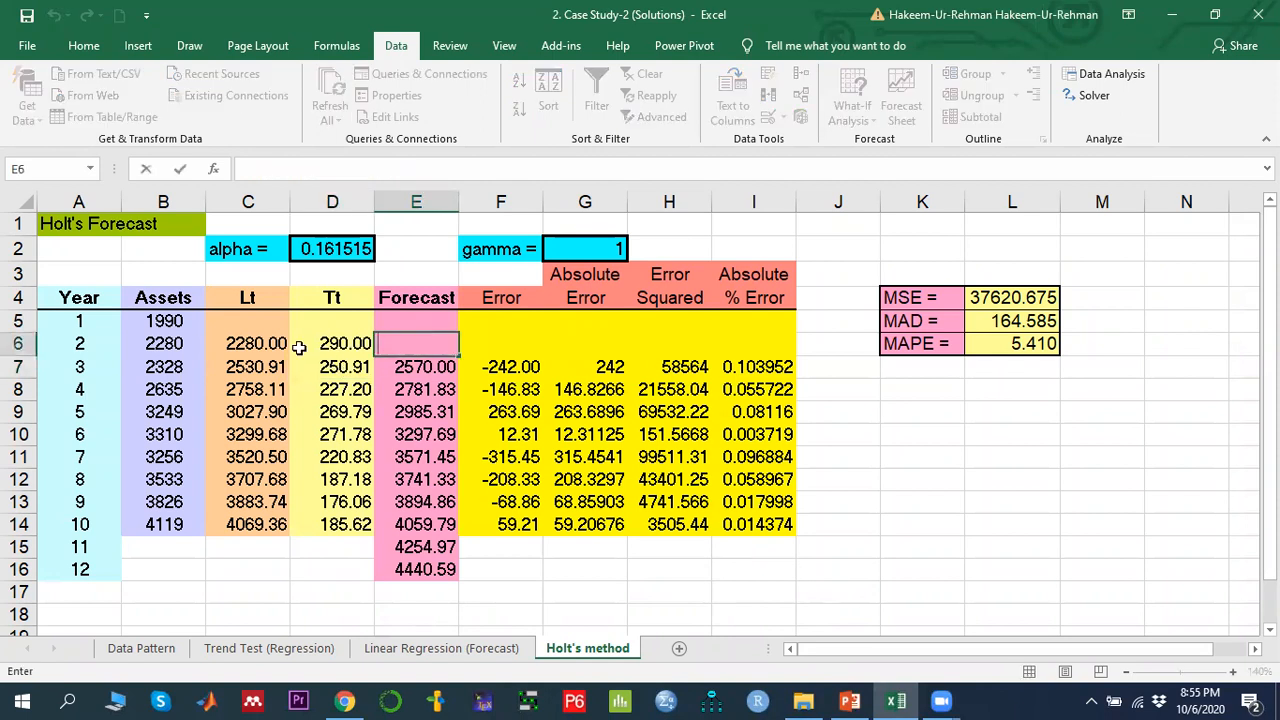
left_click(401, 367)
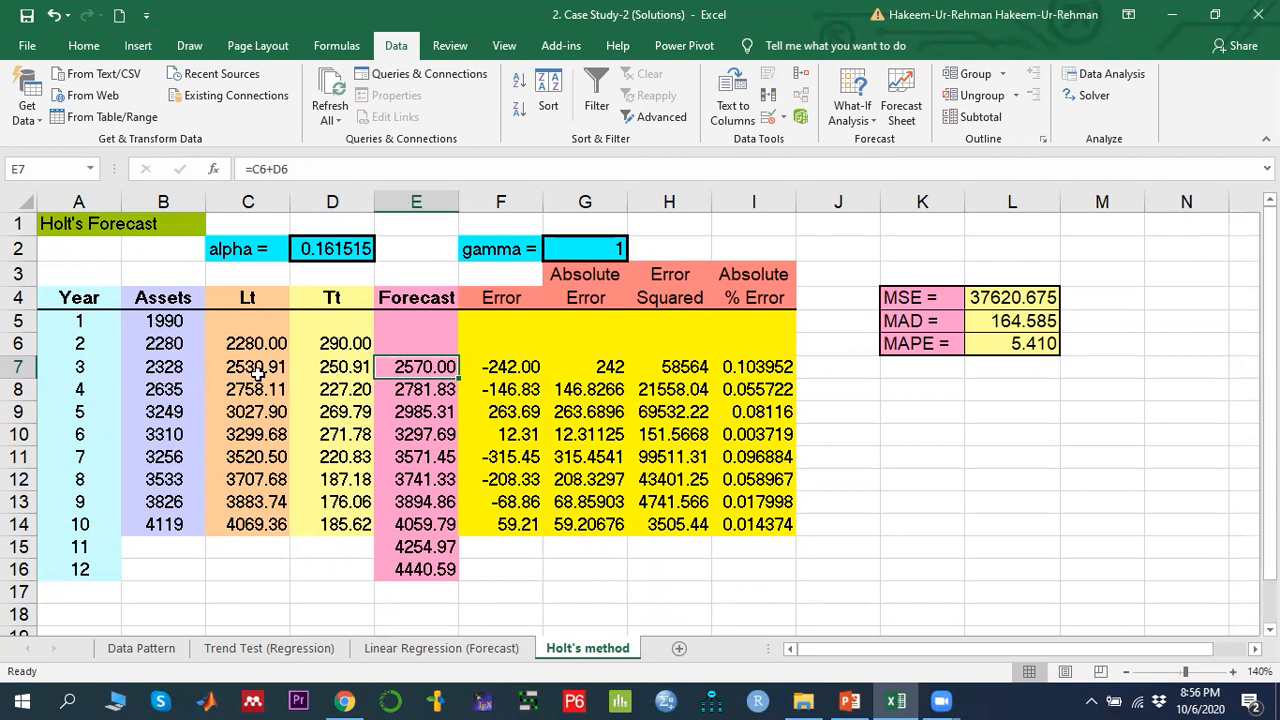
left_click(849, 700)
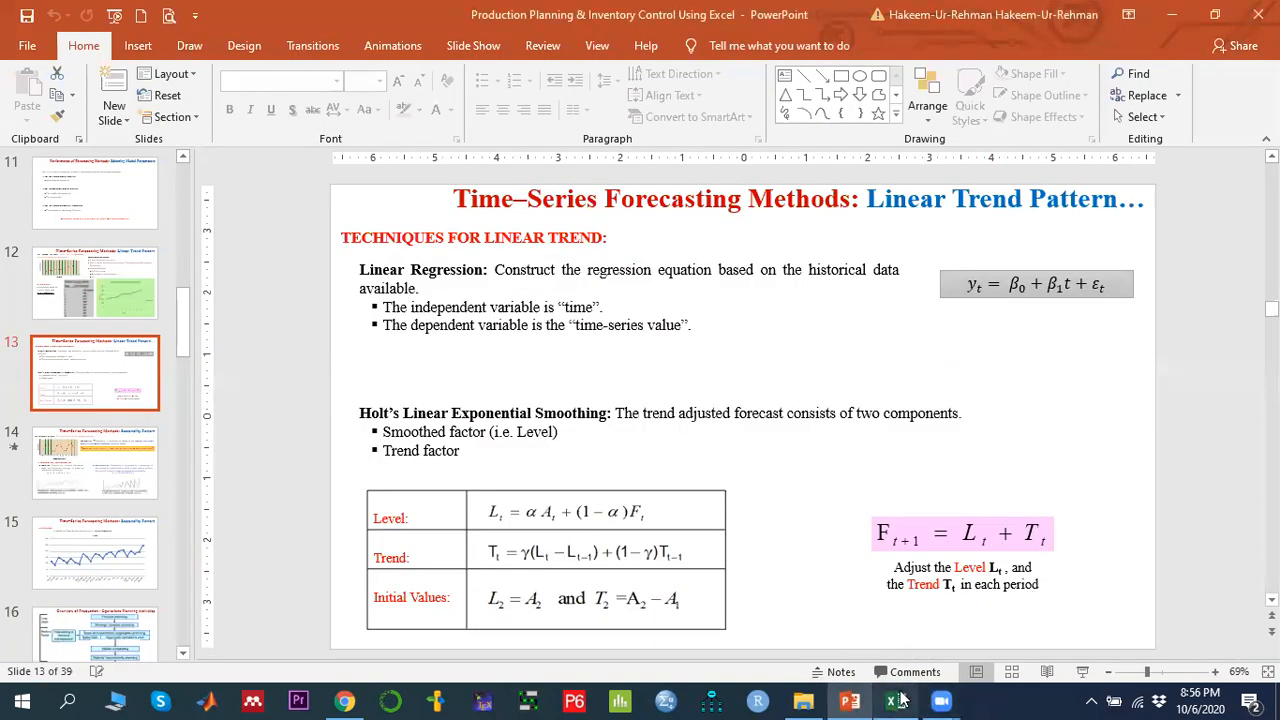
left_click(896, 700)
- Review the Holt forecast formulas down column E from E8 to E14, and recheck the one in E7
left_click(437, 395)
left_click(428, 412)
left_click(425, 435)
left_click(425, 480)
left_click(428, 502)
left_click(428, 524)
left_click(430, 368)
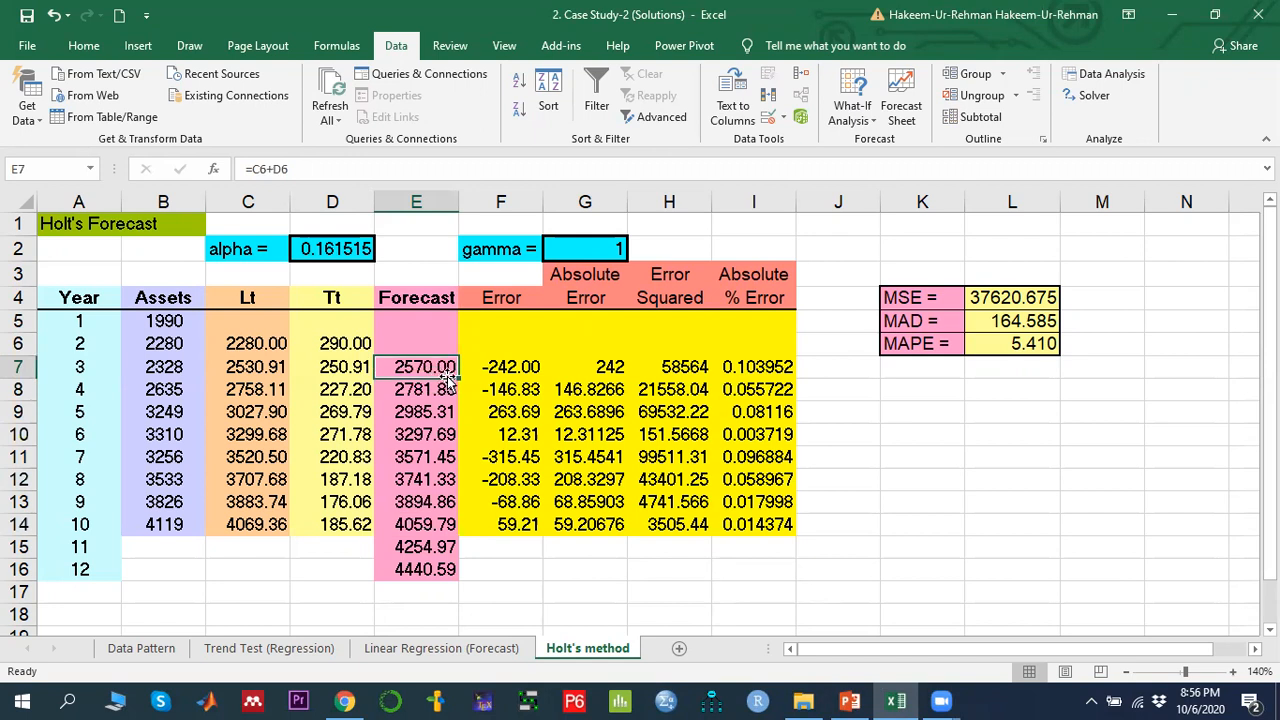
- Compare the Holt forecast formulas in E7 and E8 with the year 11 and 12 forecasts in E15 and E16
left_click(455, 394)
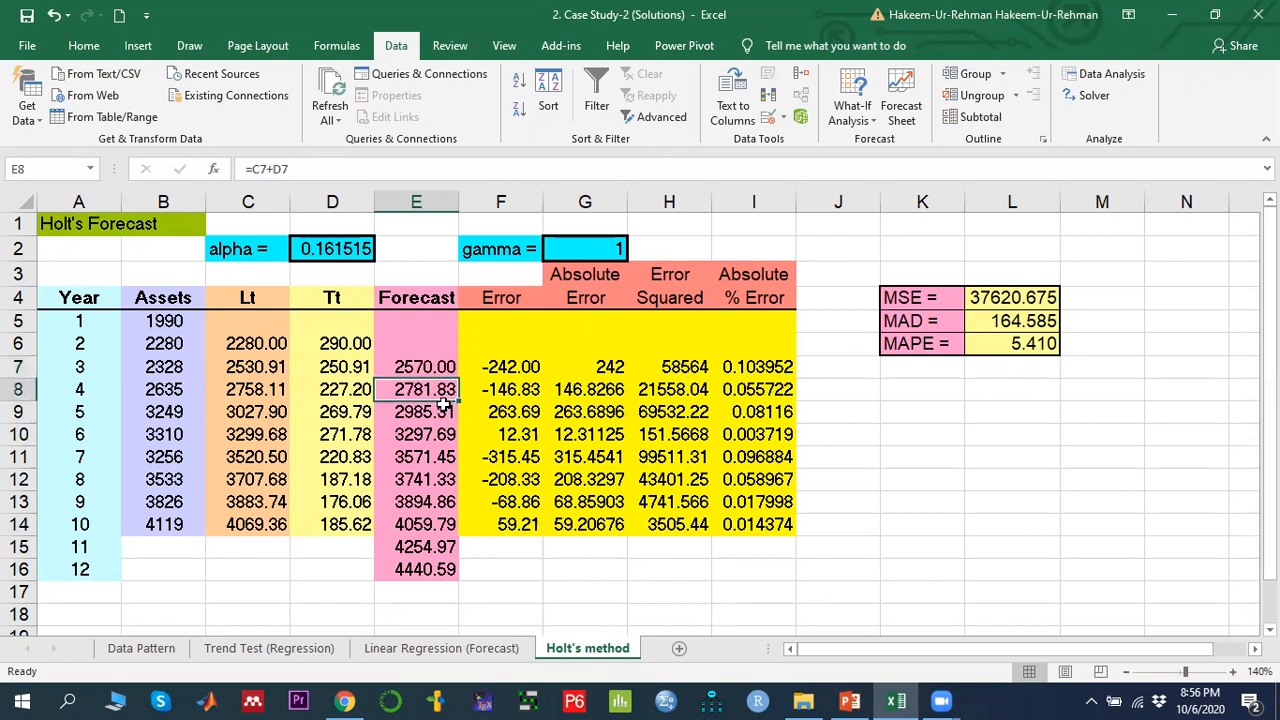
left_click(424, 368)
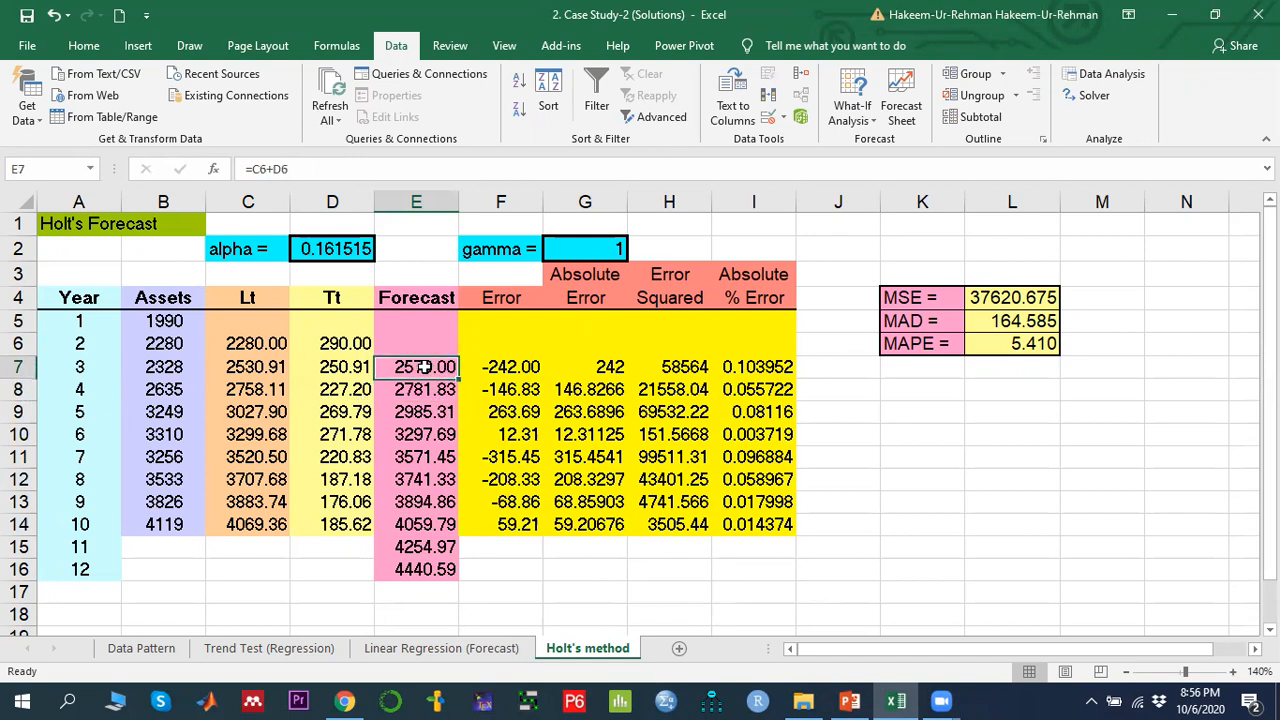
left_click(424, 548)
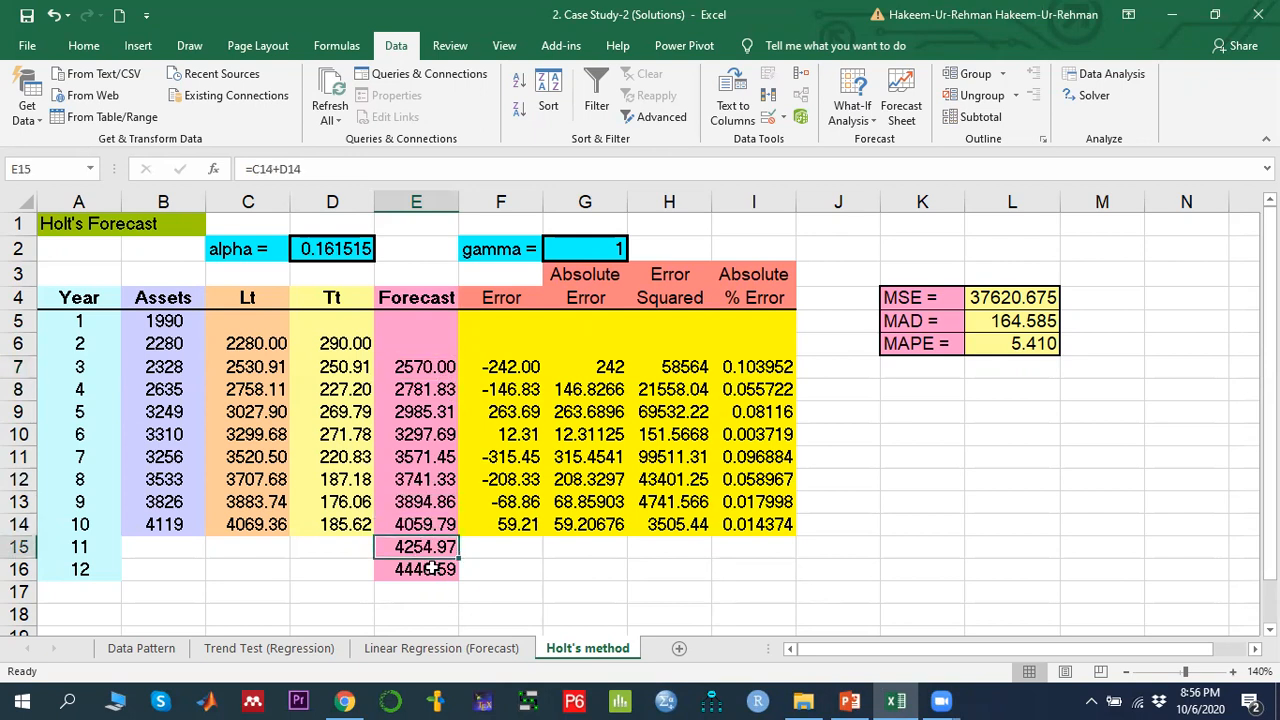
left_click(428, 568)
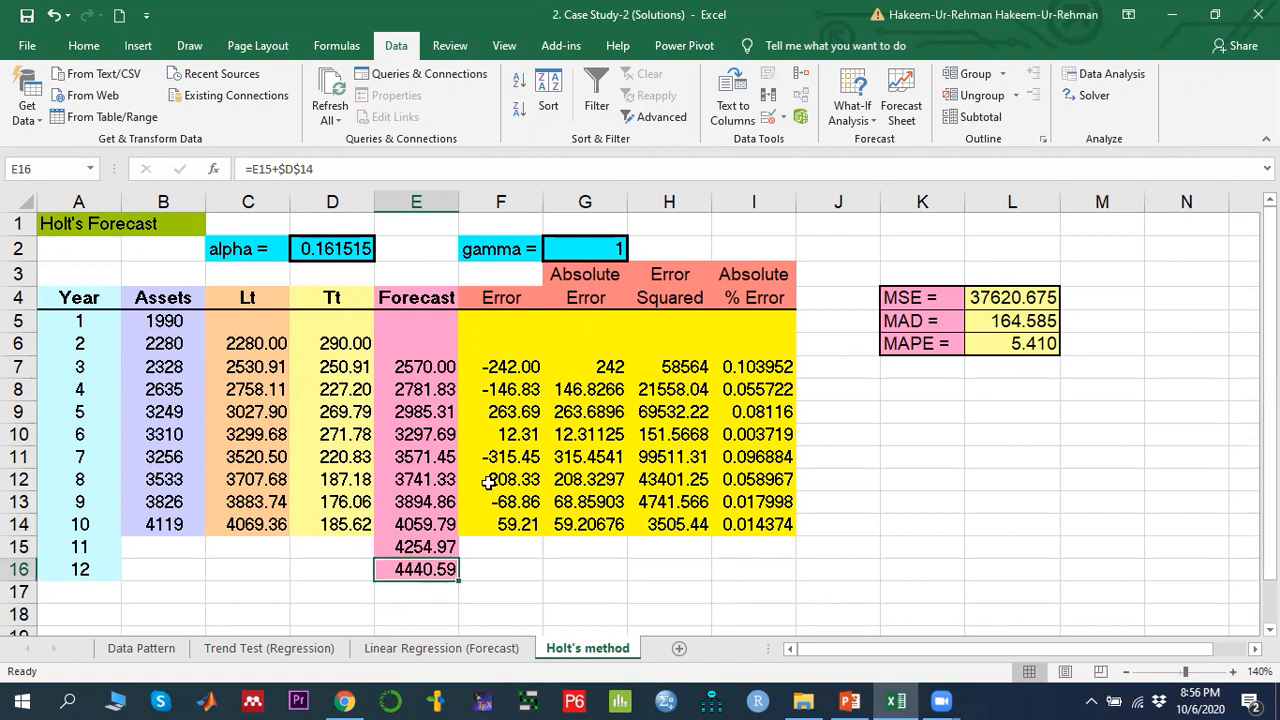
- Review the year 3 formulas for error, absolute error, squared error and absolute percentage error in F7 to I7
left_click(520, 367)
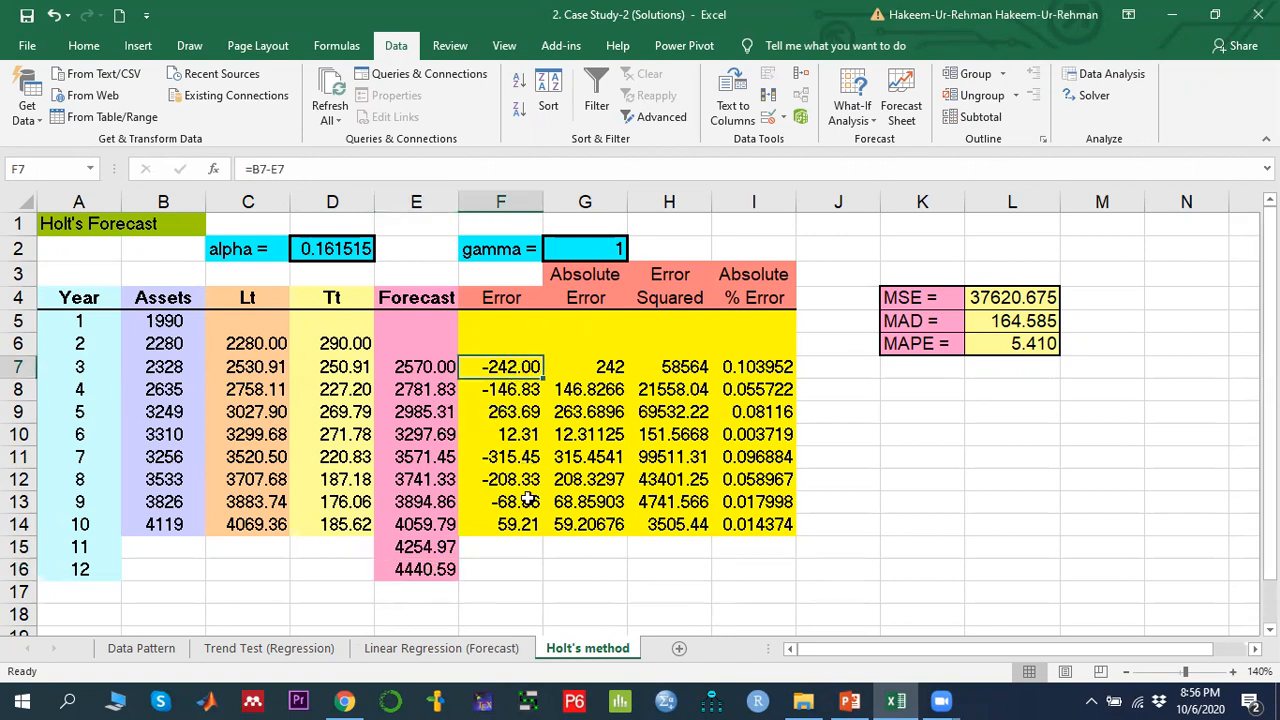
left_click_drag(515, 367, 522, 505)
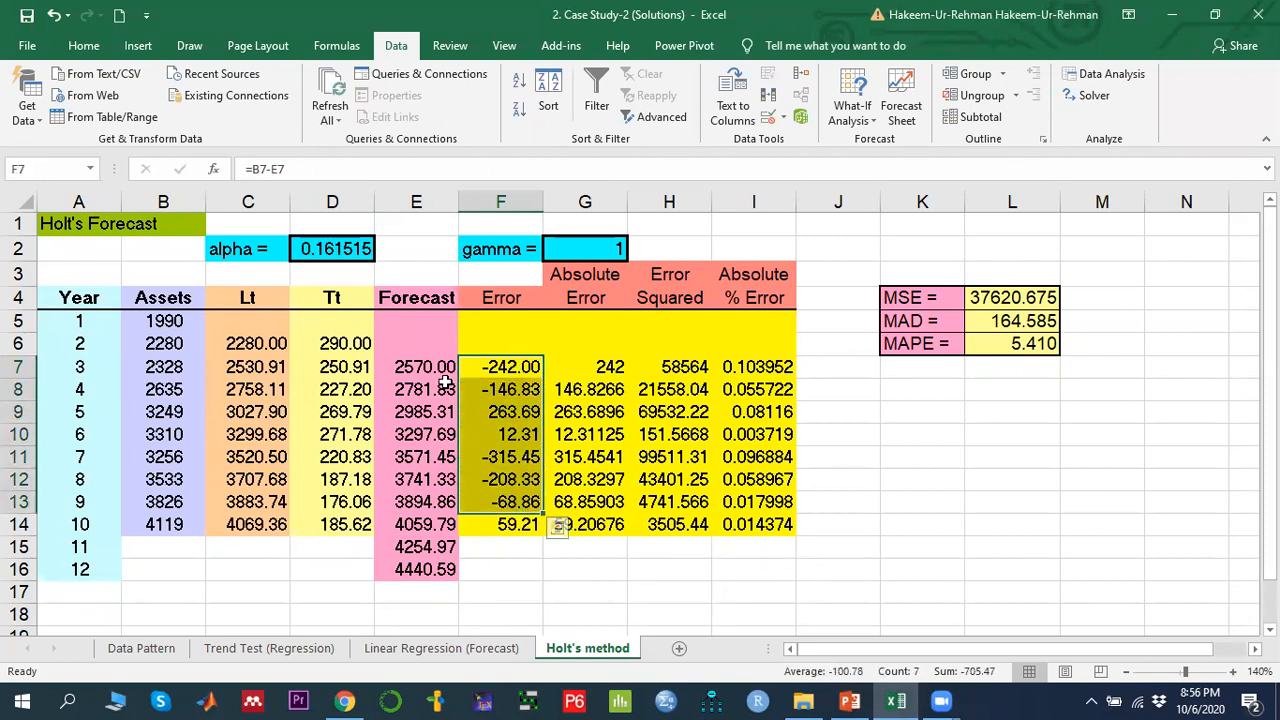
left_click(617, 369)
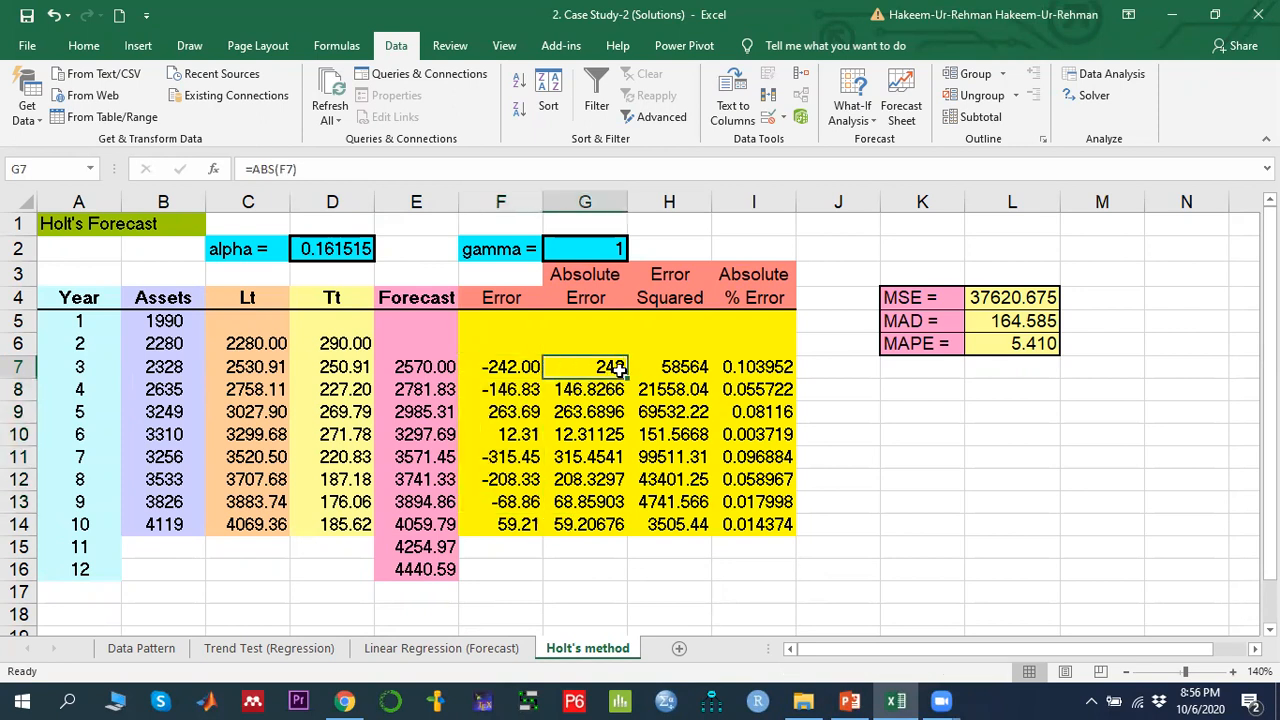
left_click(692, 370)
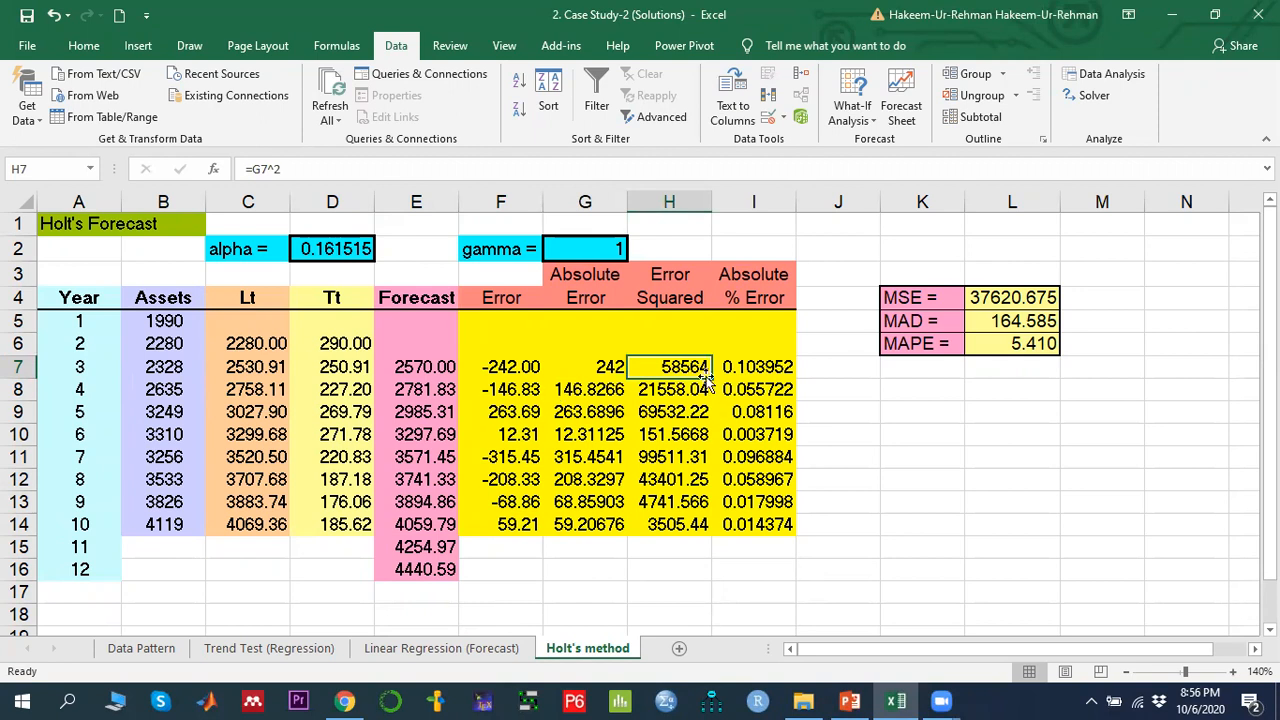
left_click(766, 368)
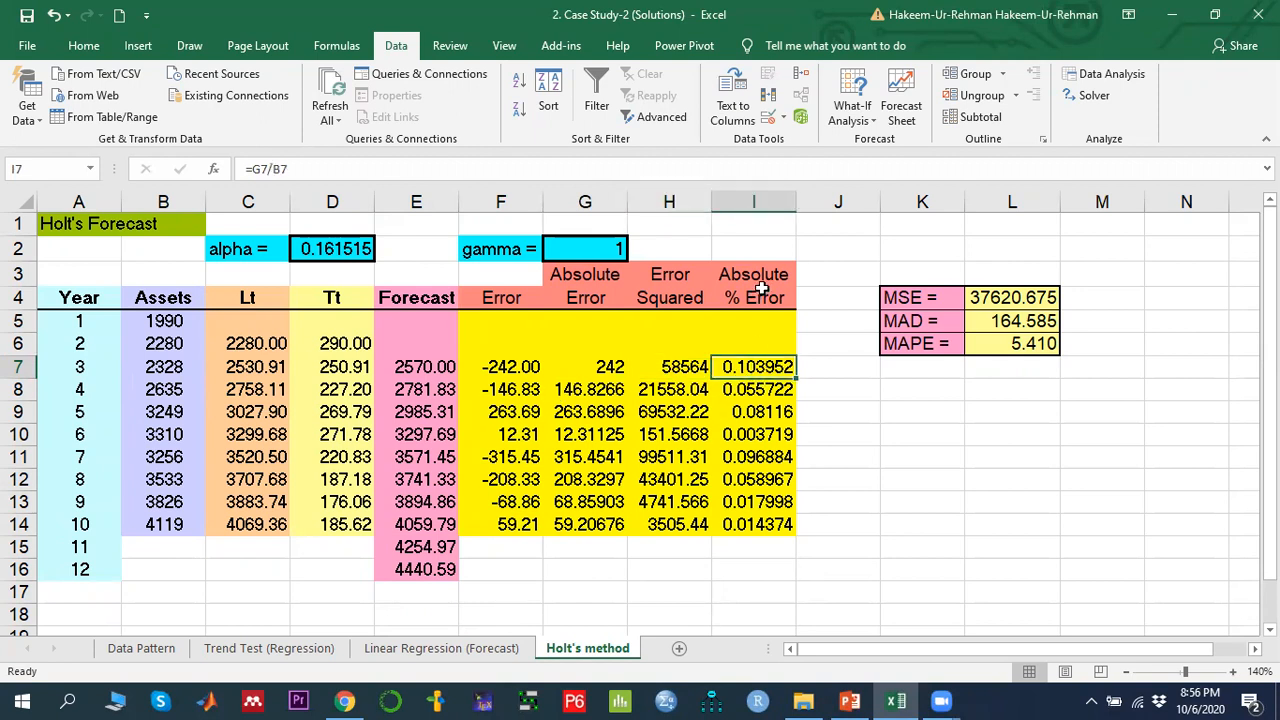
left_click(686, 370)
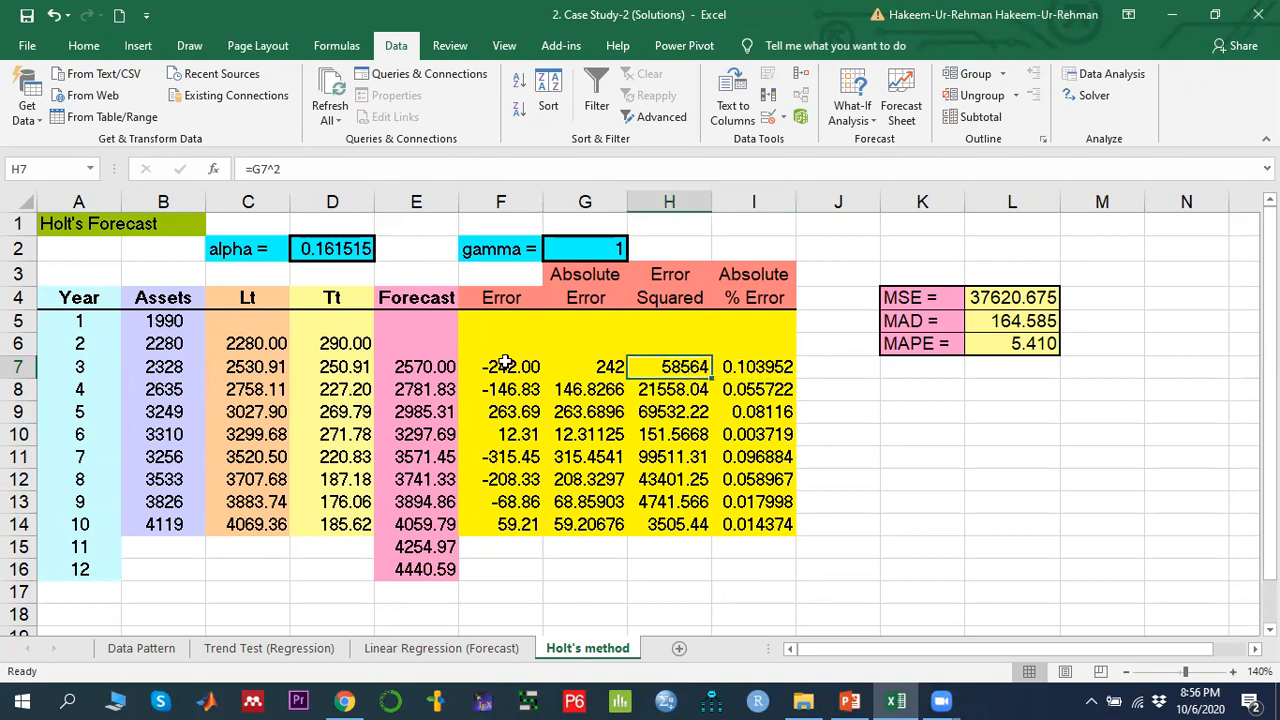
left_click(750, 368)
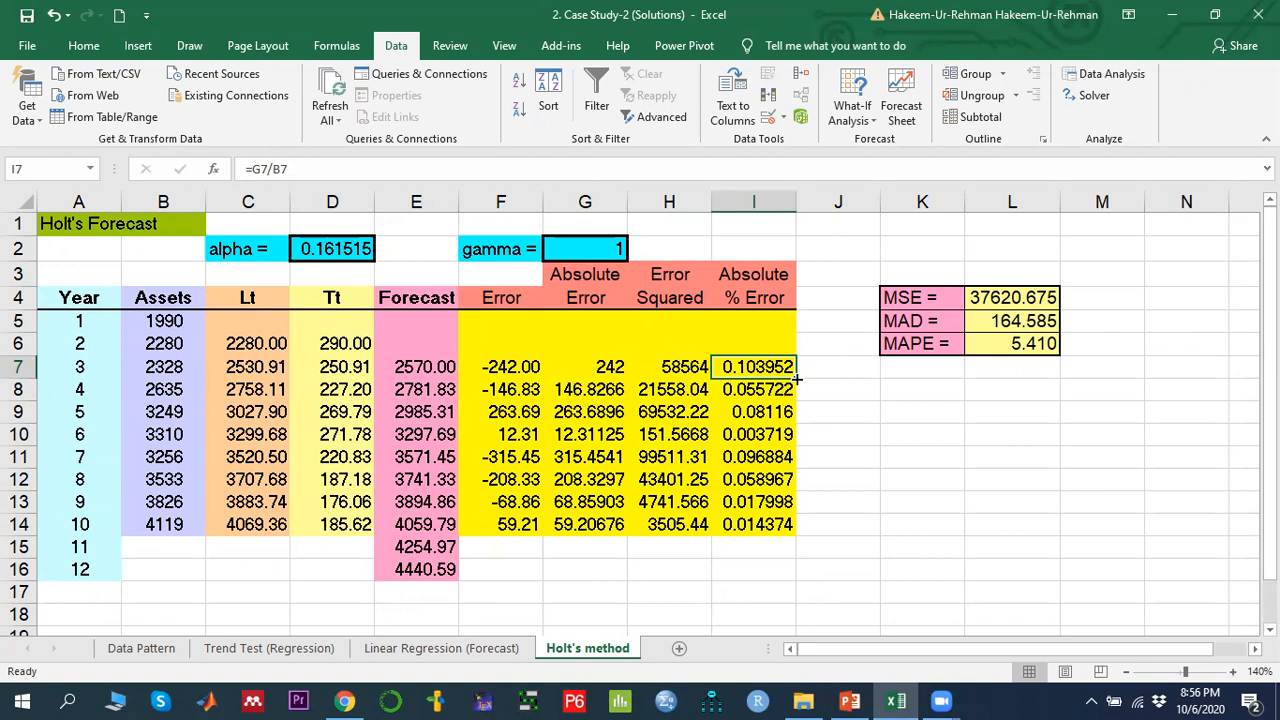
- Examine the MSE, MAD and MAPE formulas for Holt's method in L4 to L6
left_click(1012, 296)
left_click(1010, 321)
left_click(1022, 345)
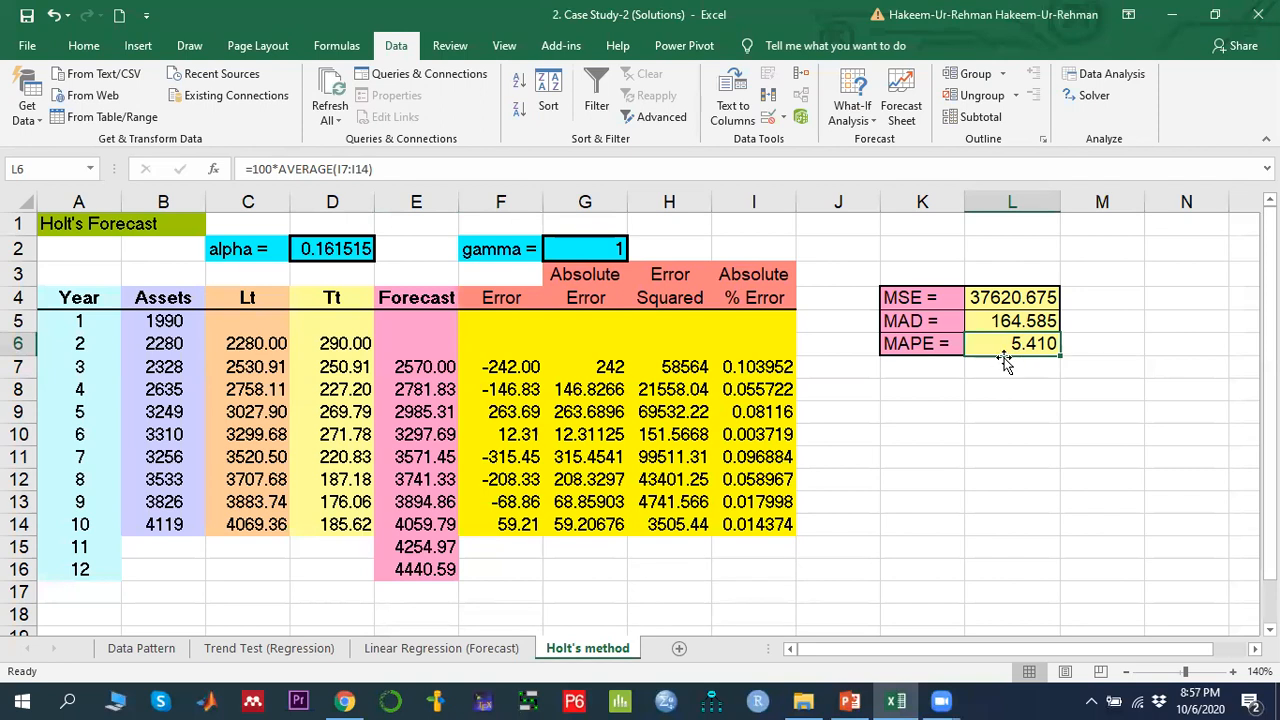
- Set up Solver to minimize the MSE in L4 by changing alpha in D2 and gamma in G2
left_click(321, 249)
left_click(591, 250)
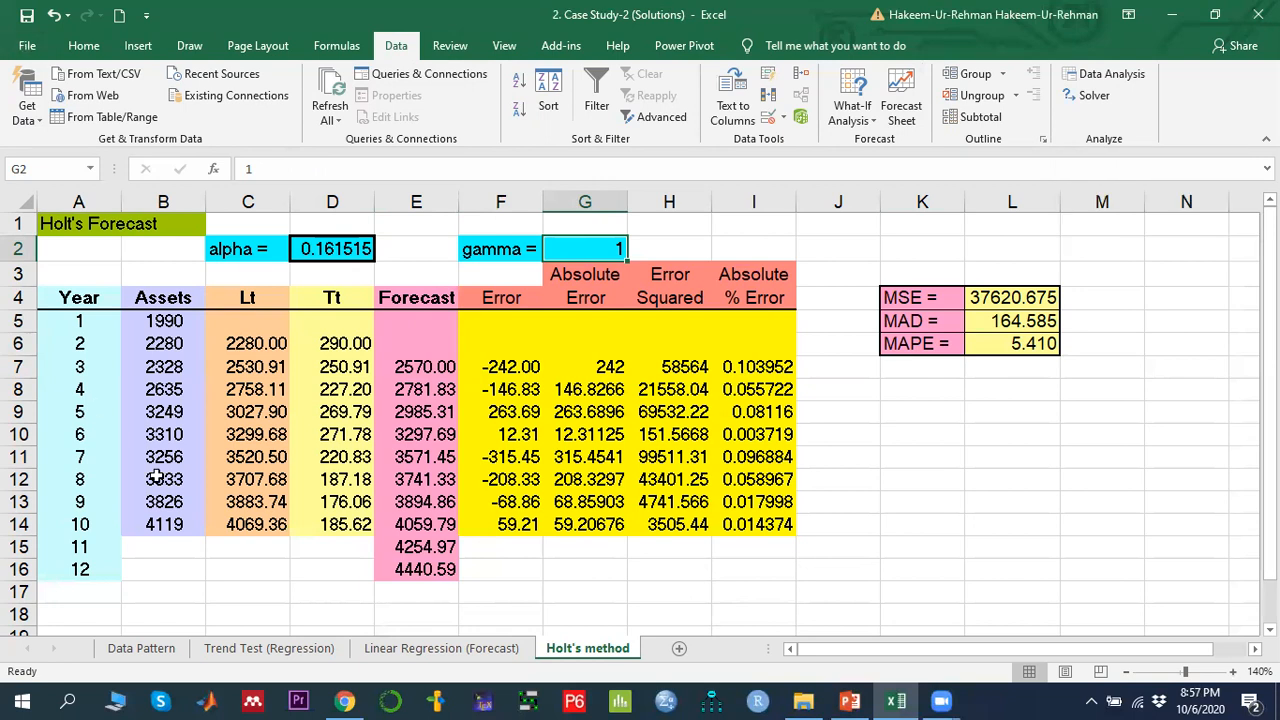
left_click(1098, 99)
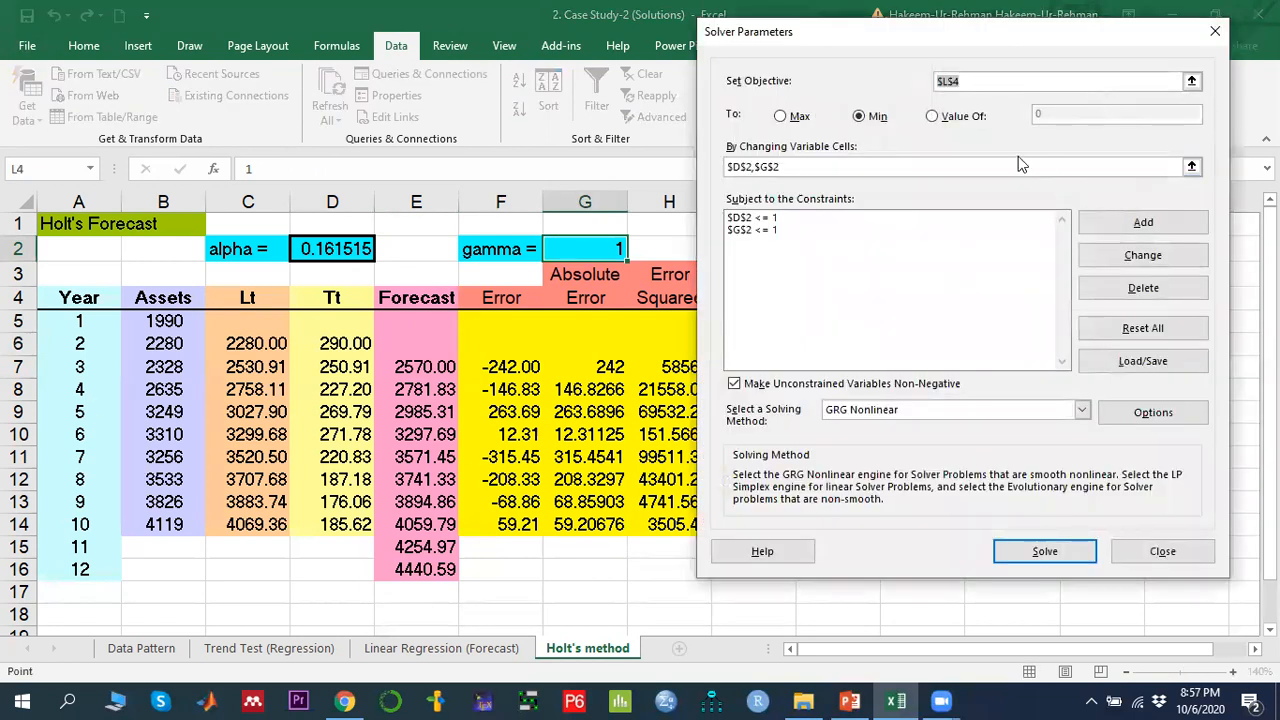
left_click_drag(1048, 47, 790, 381)
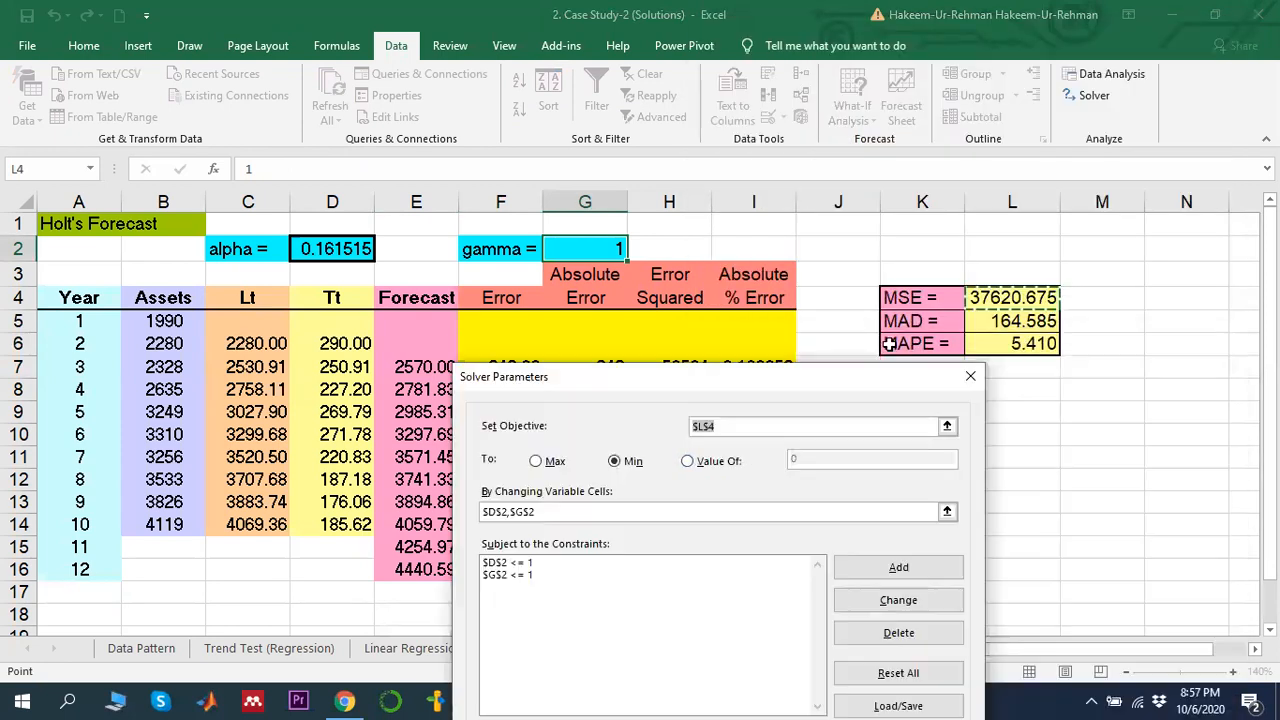
left_click(1018, 297)
left_click_drag(761, 372, 542, 133)
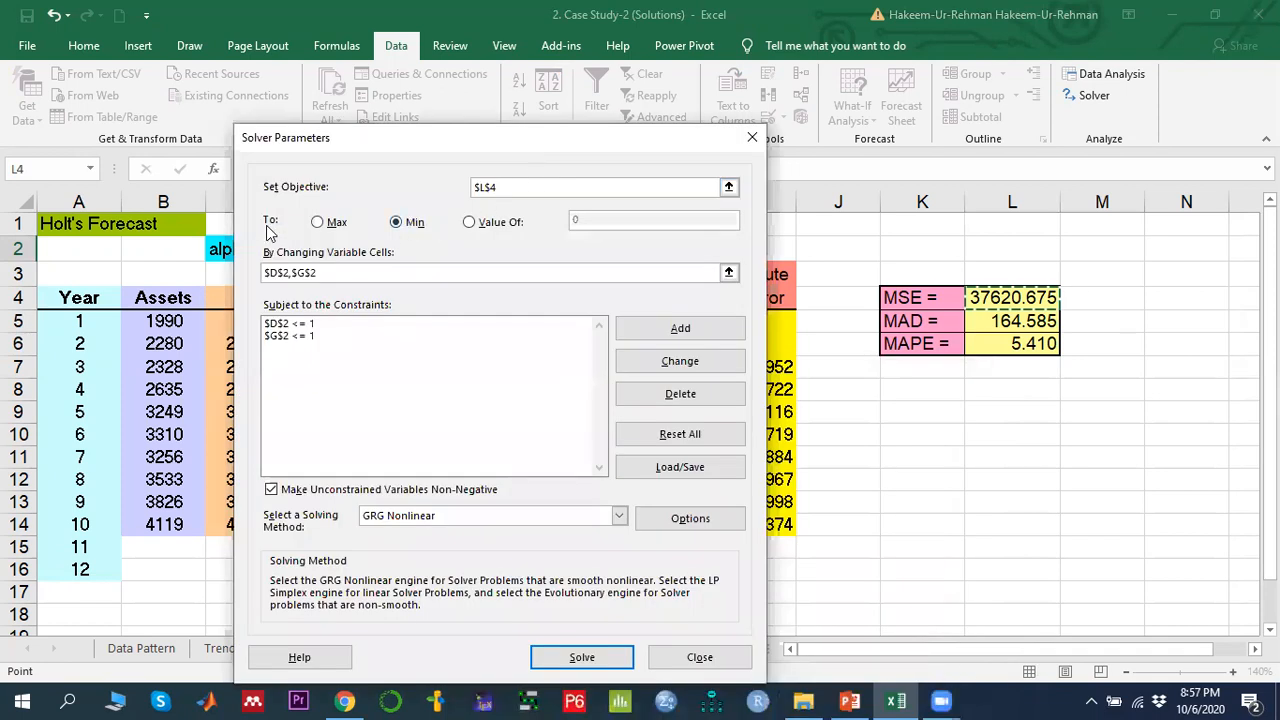
left_click(415, 227)
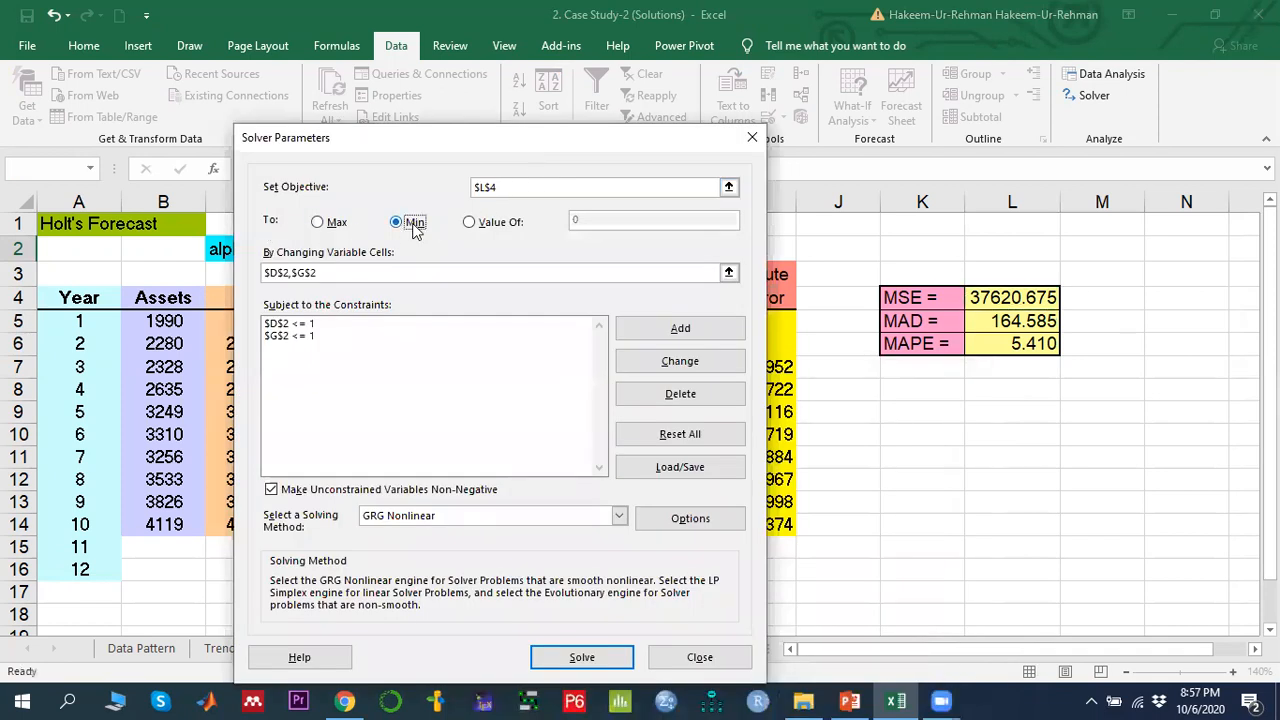
left_click(729, 274)
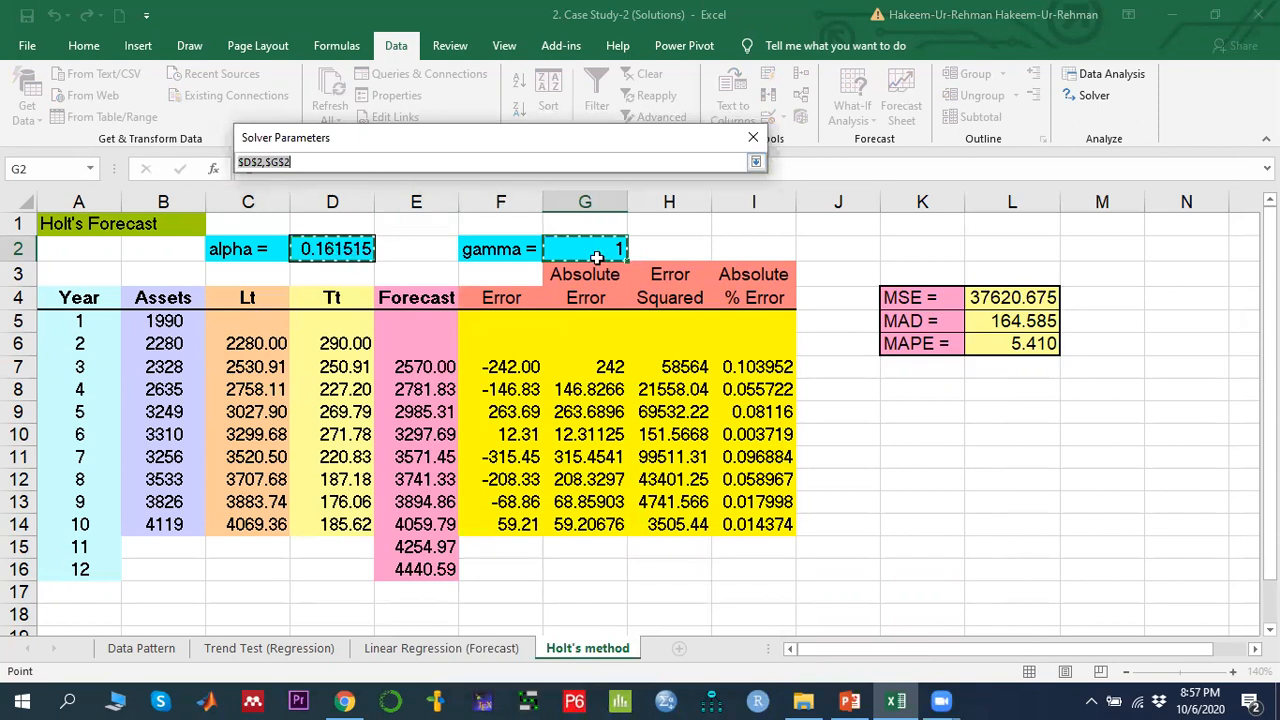
left_click(755, 162)
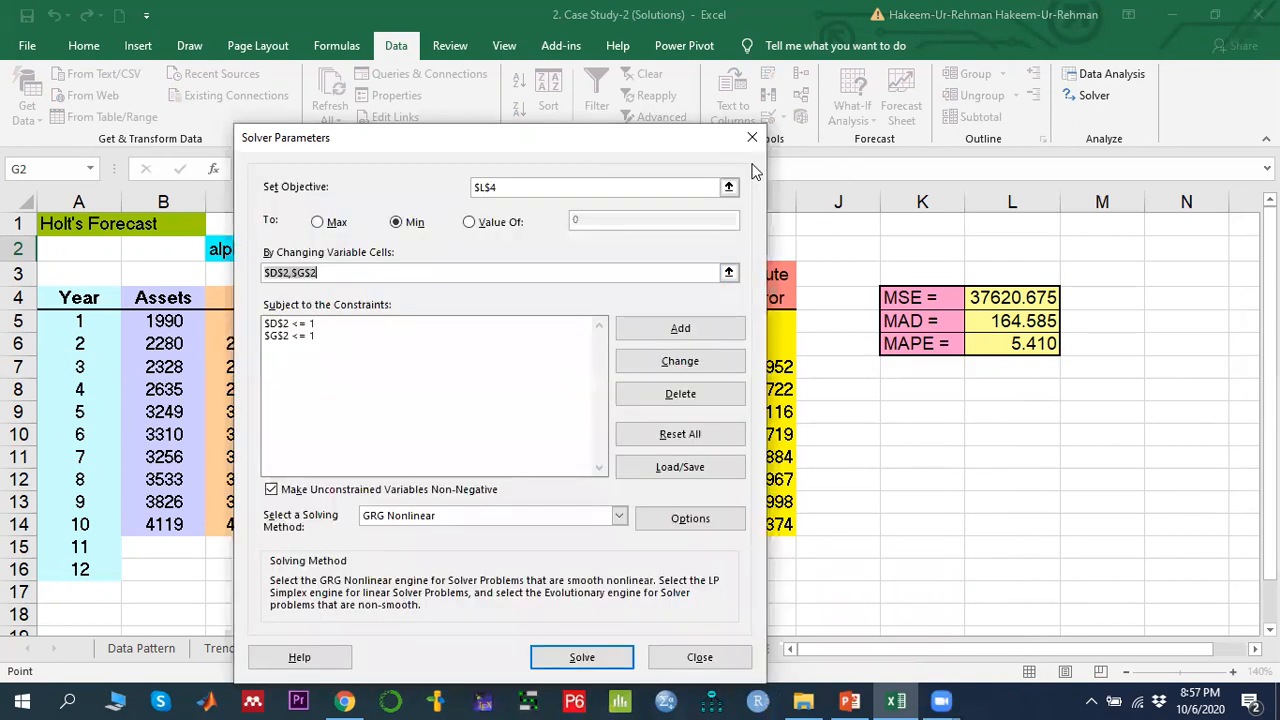
- Delete the existing Solver constraints on D2 and G2
left_click(692, 331)
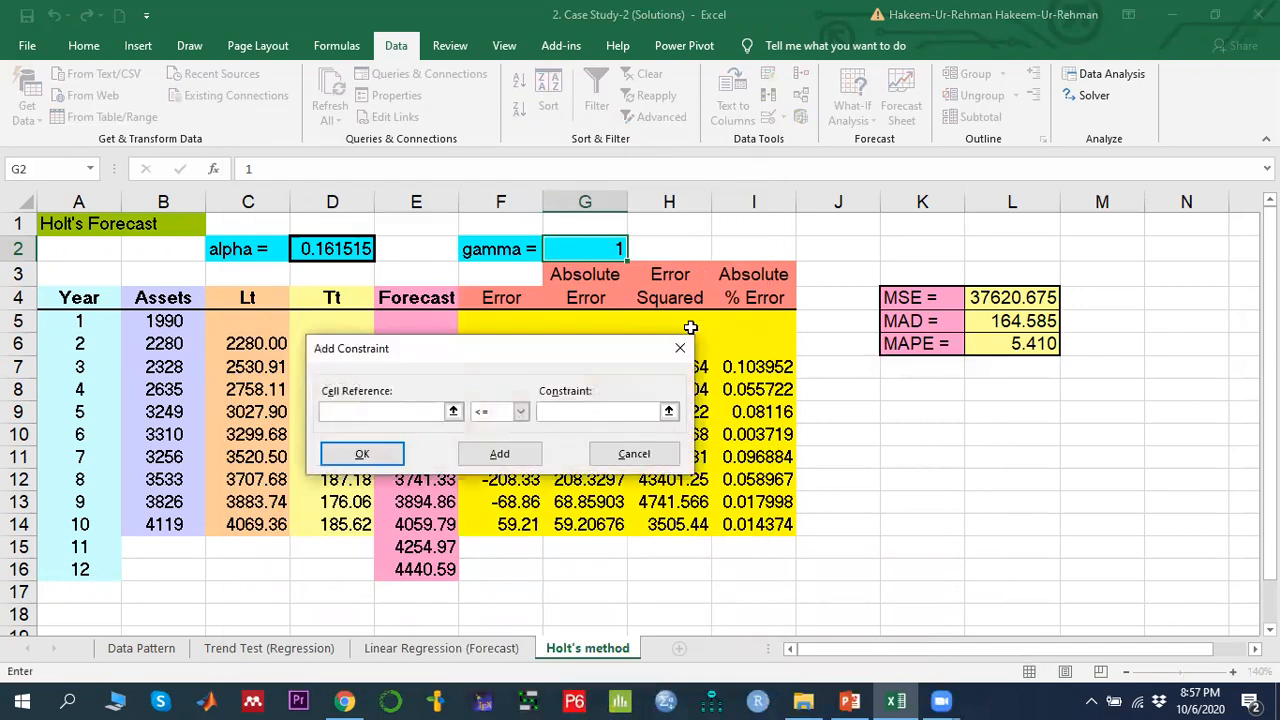
left_click(622, 453)
left_click(289, 317)
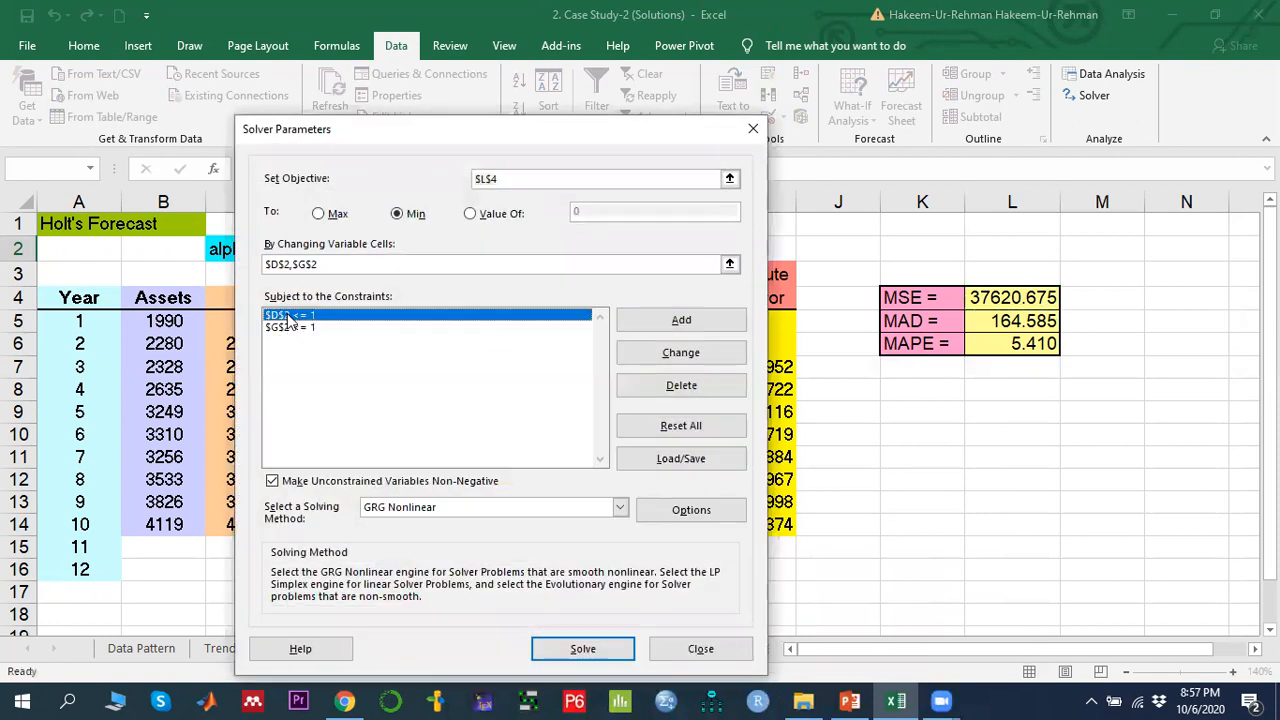
left_click(681, 385)
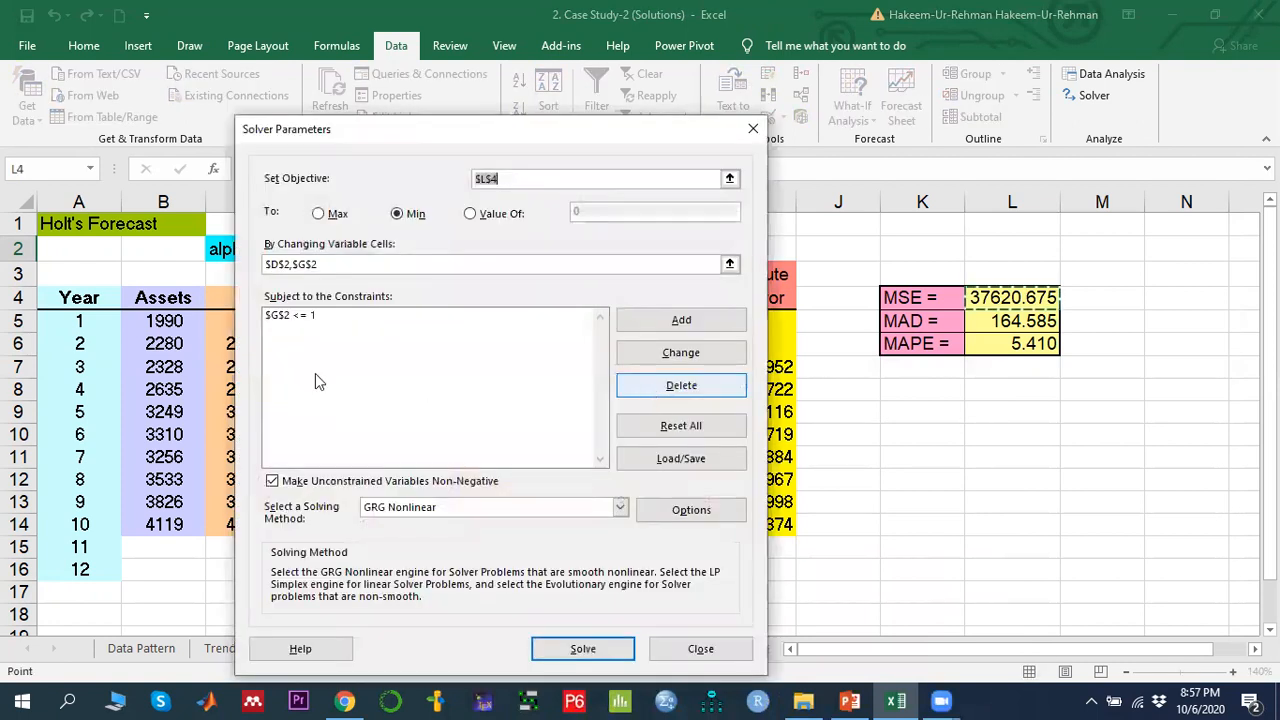
left_click(285, 318)
left_click(681, 385)
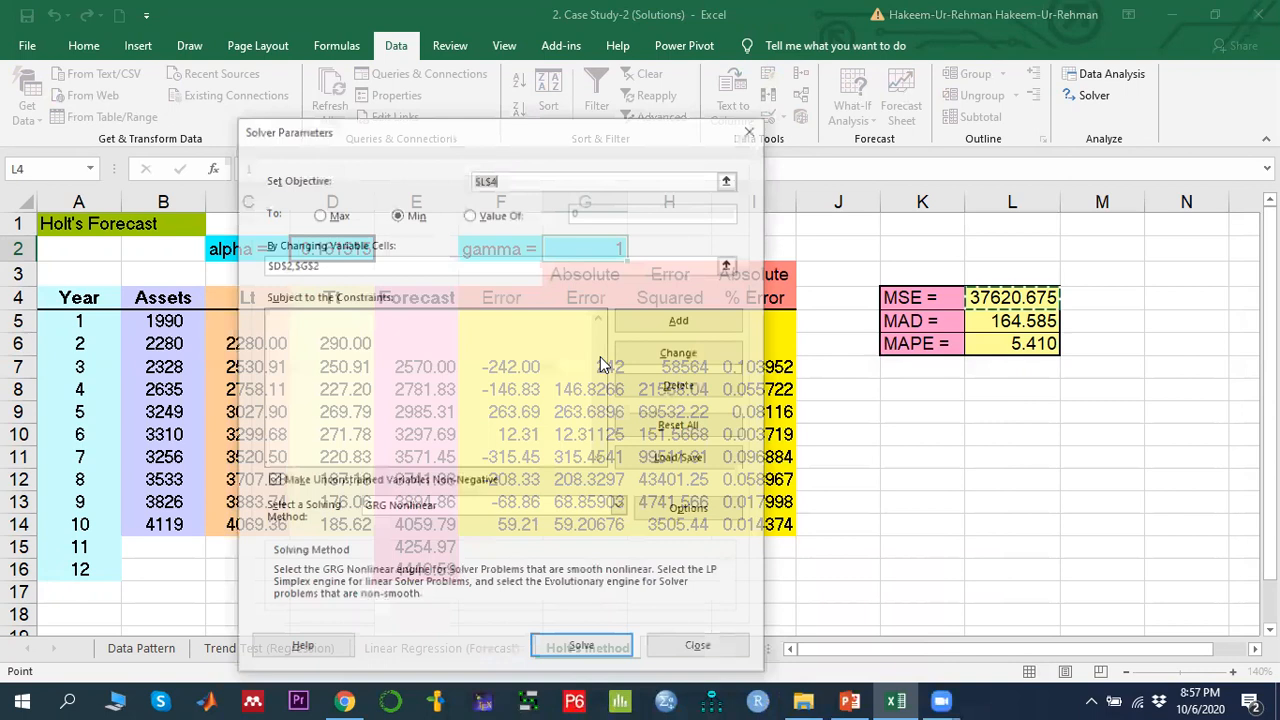
- Add Solver constraints requiring alpha in D2 <= 1 and gamma in G2 <= 1
left_click(680, 322)
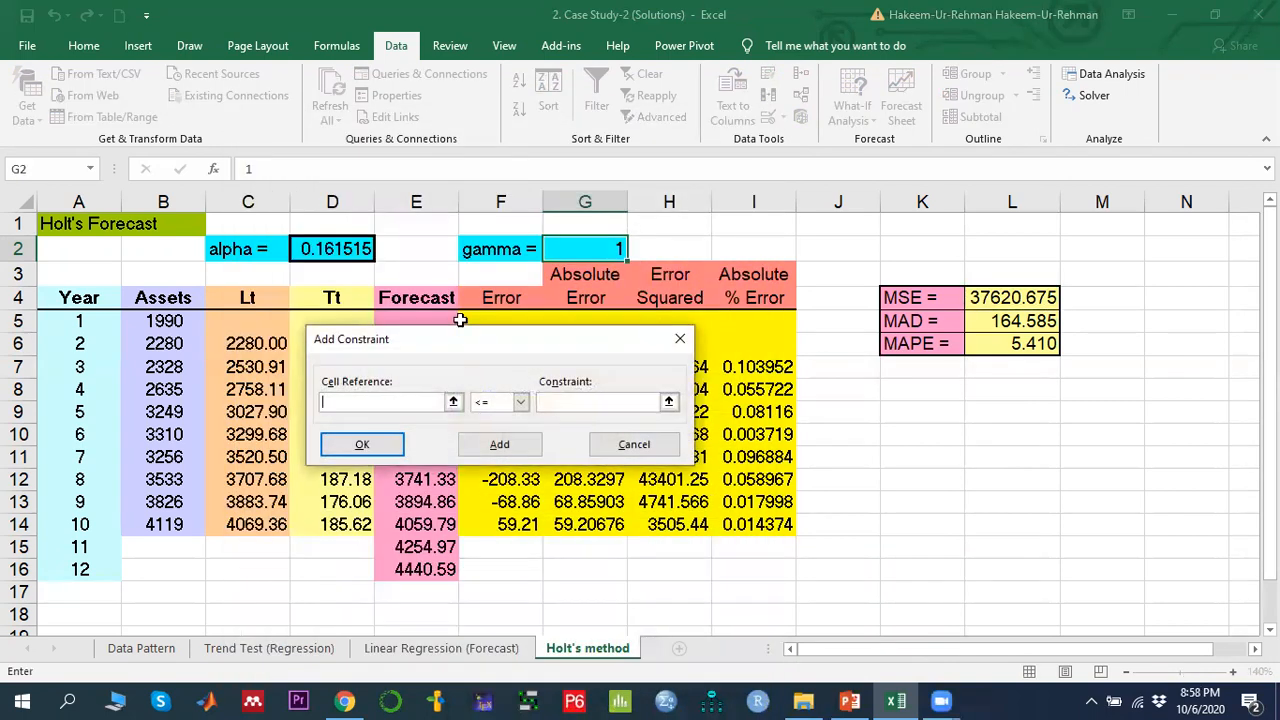
left_click(318, 248)
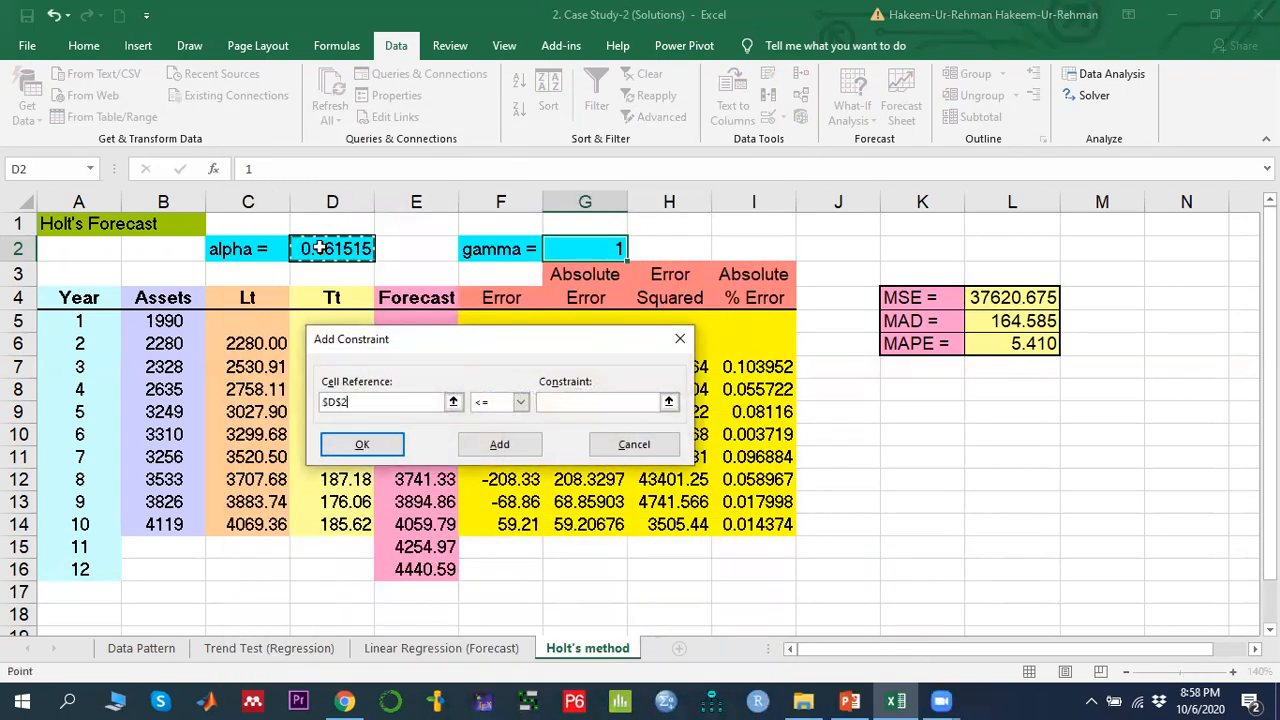
left_click(569, 400)
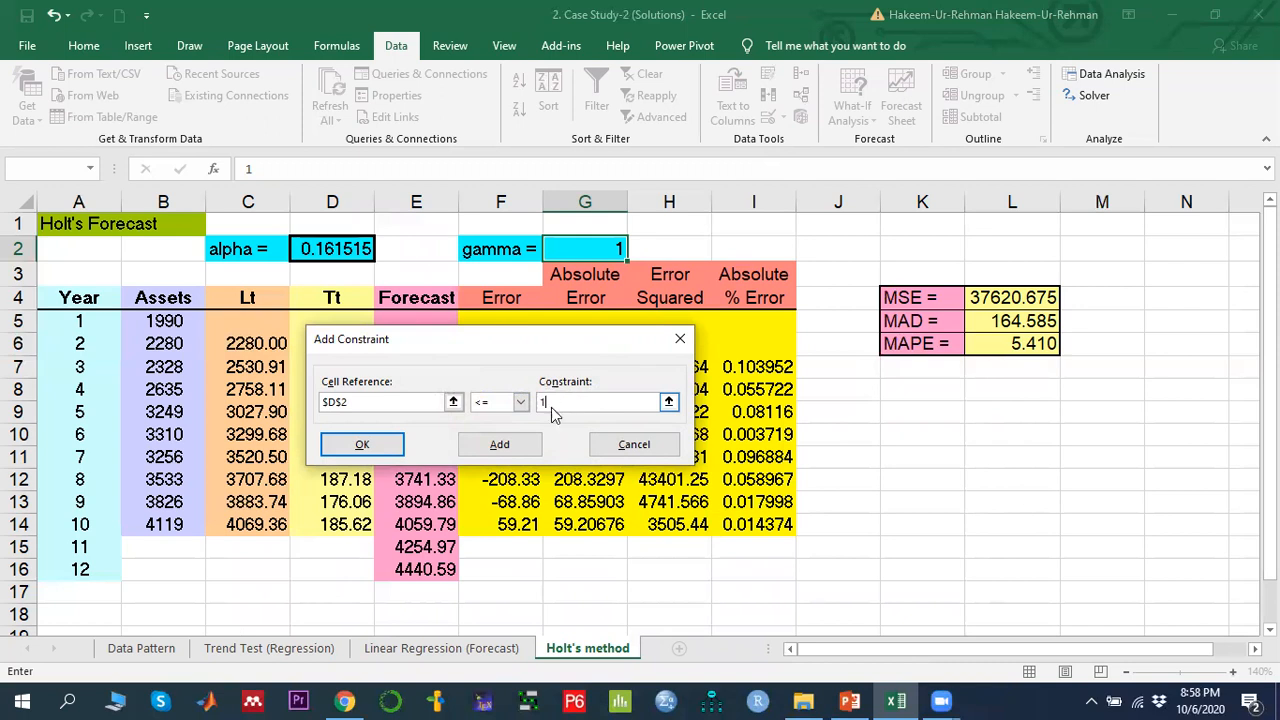
left_click(400, 447)
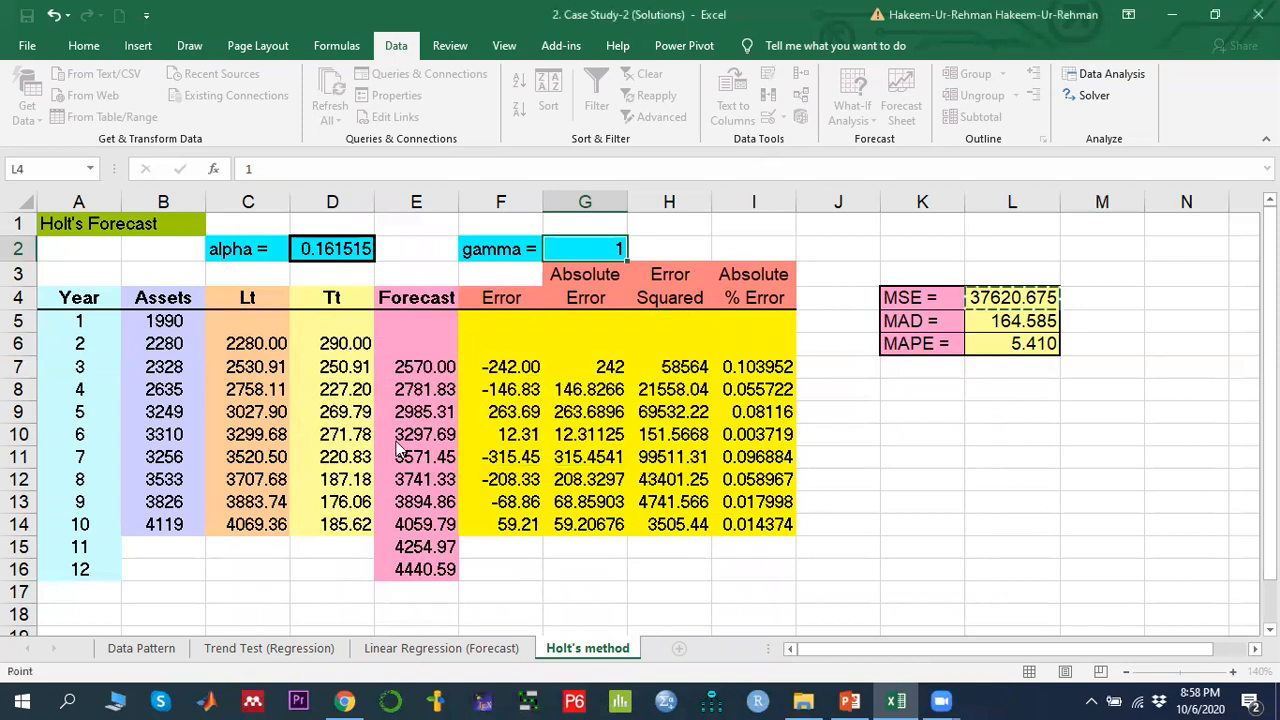
left_click(712, 320)
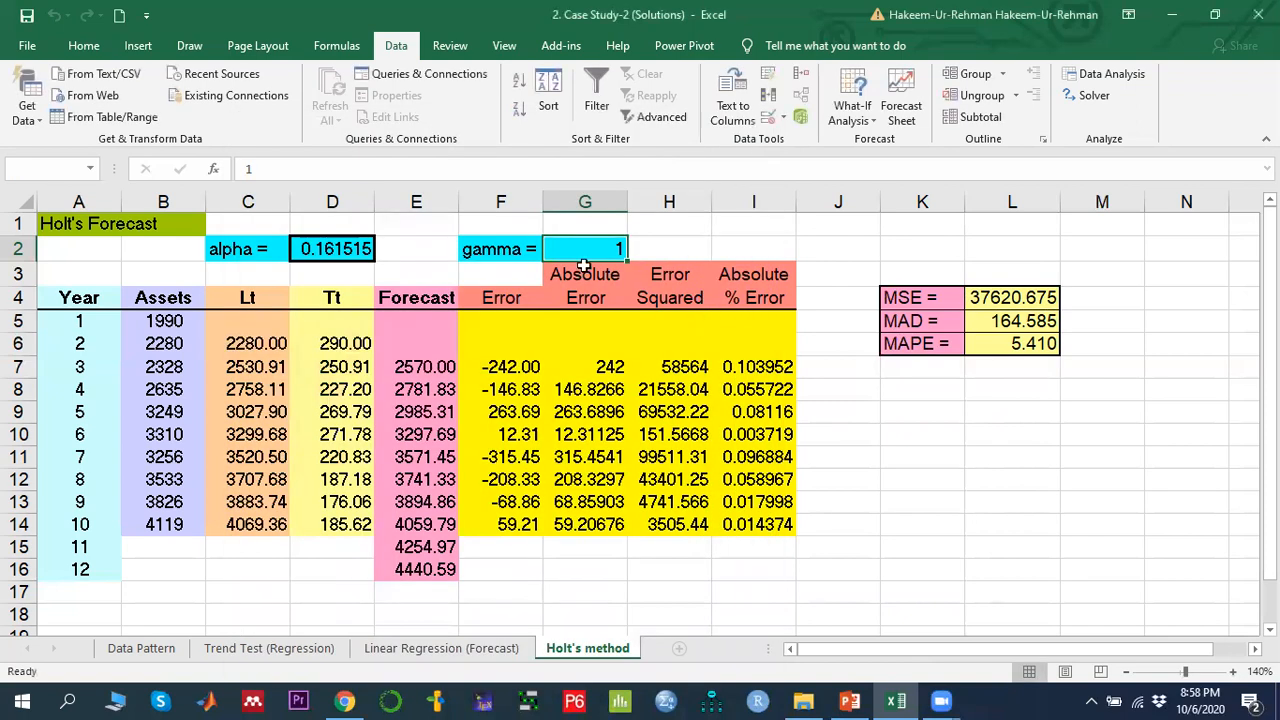
left_click(596, 249)
left_click(560, 401)
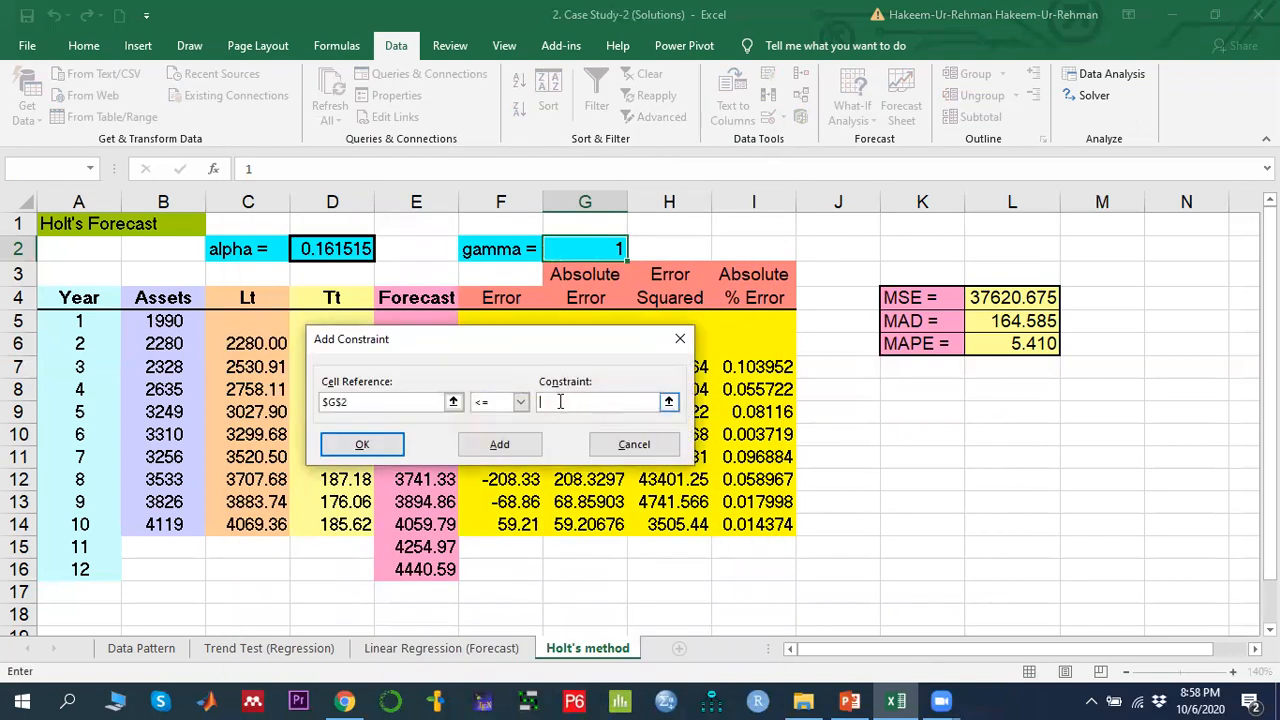
left_click(390, 445)
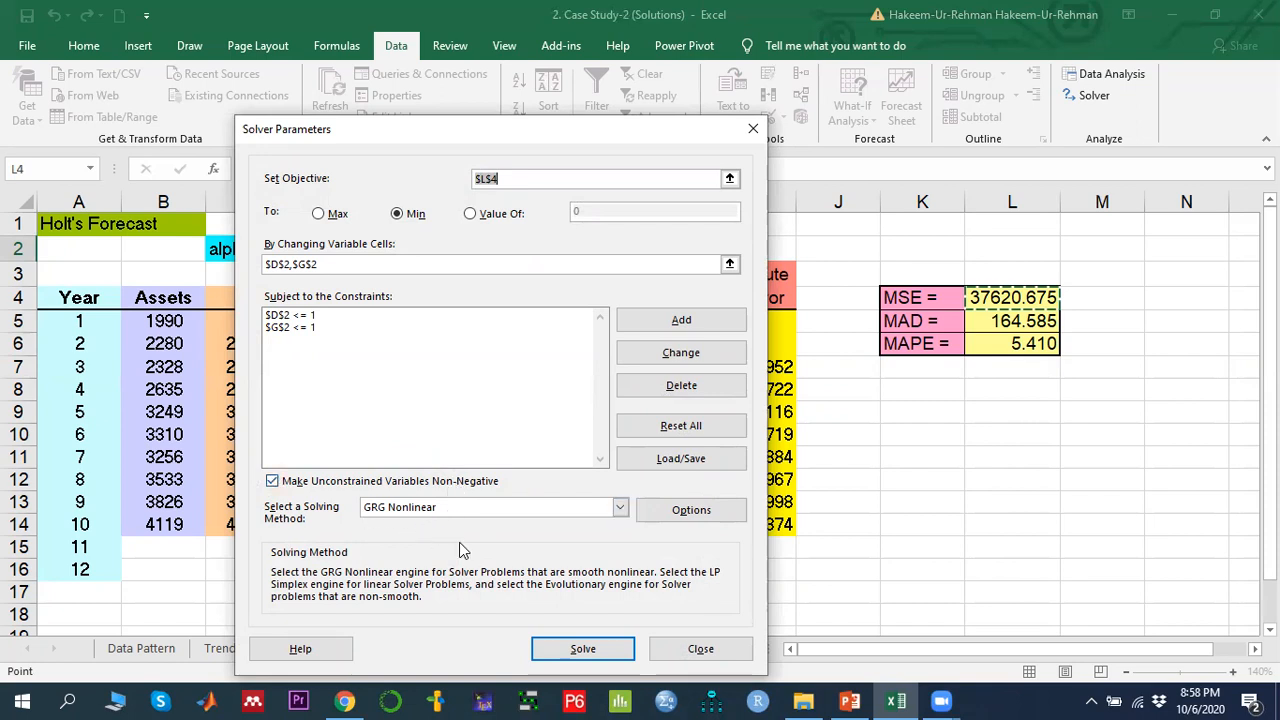
- Run Solver with the GRG Nonlinear method, keep its solution, and check alpha in D2 and gamma in G2
left_click(581, 649)
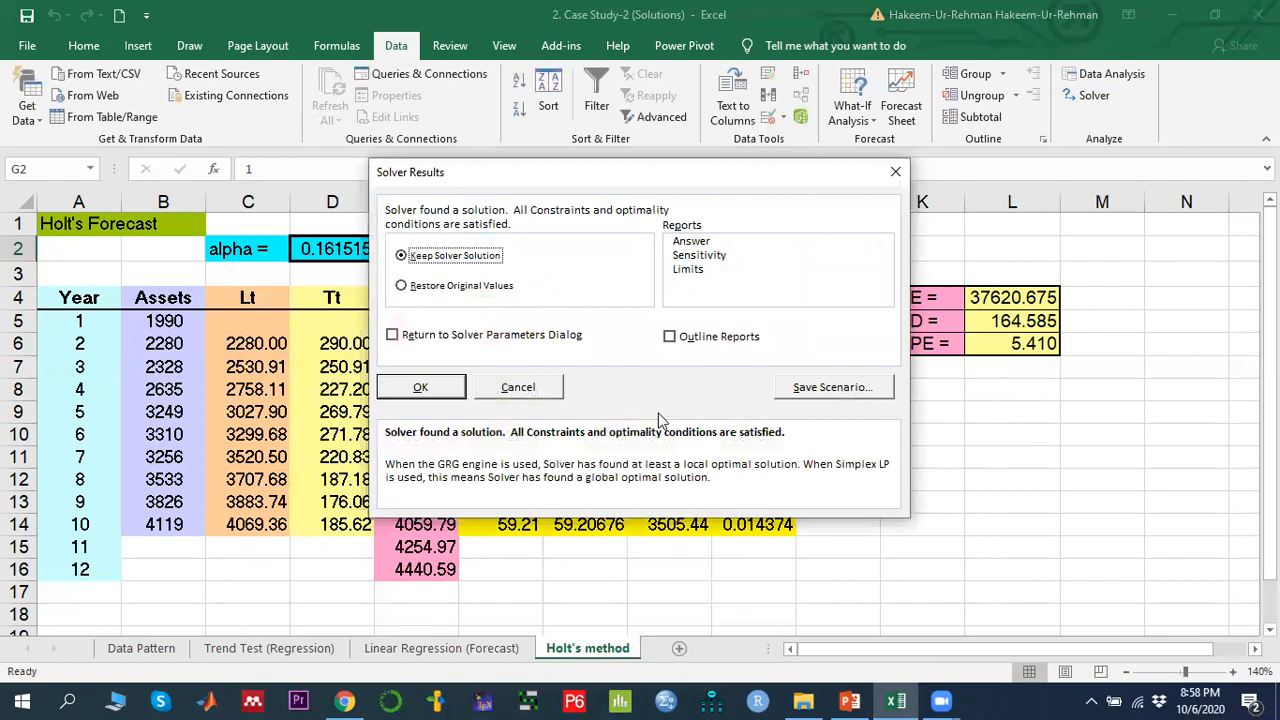
left_click(420, 388)
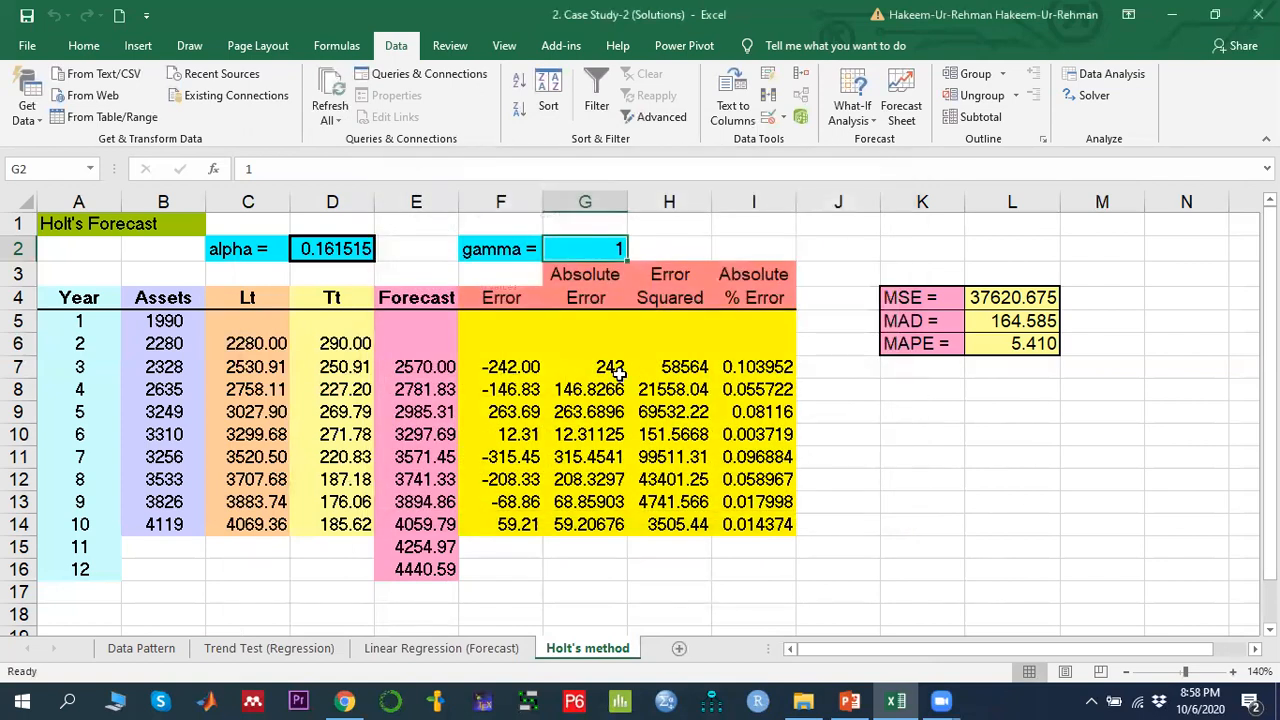
left_click(313, 255)
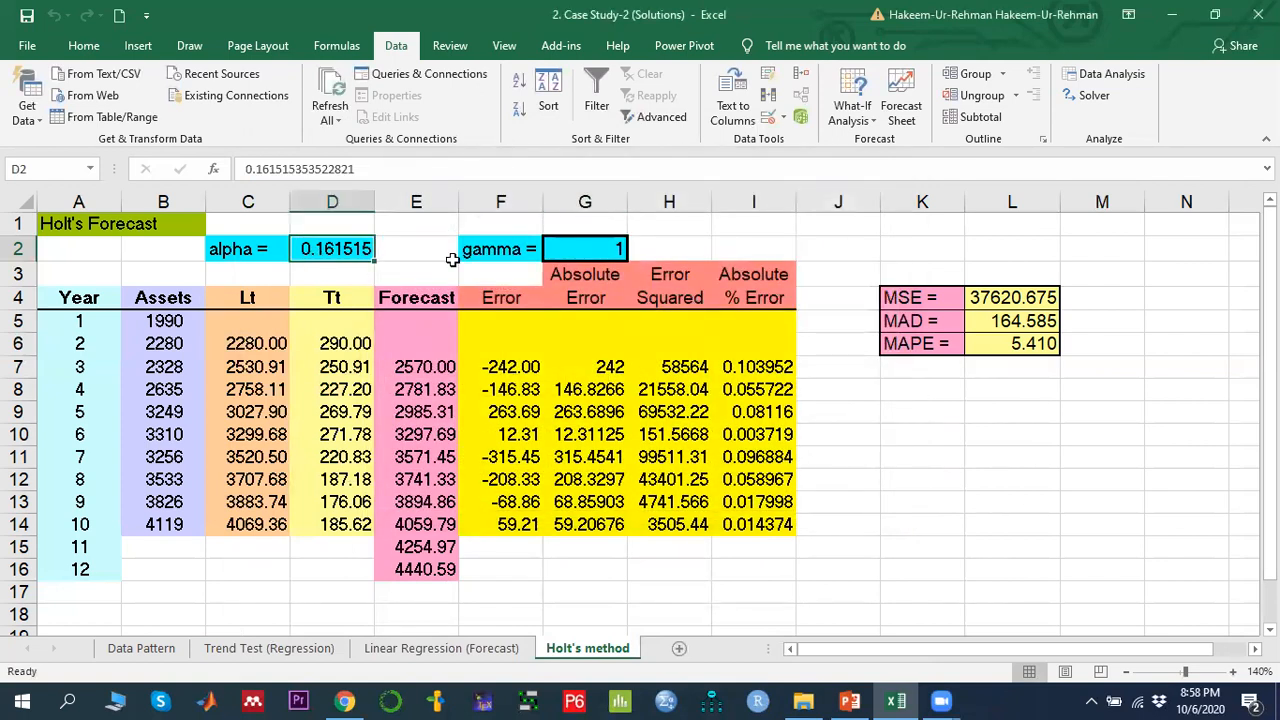
left_click(598, 250)
left_click(330, 257)
left_click(586, 252)
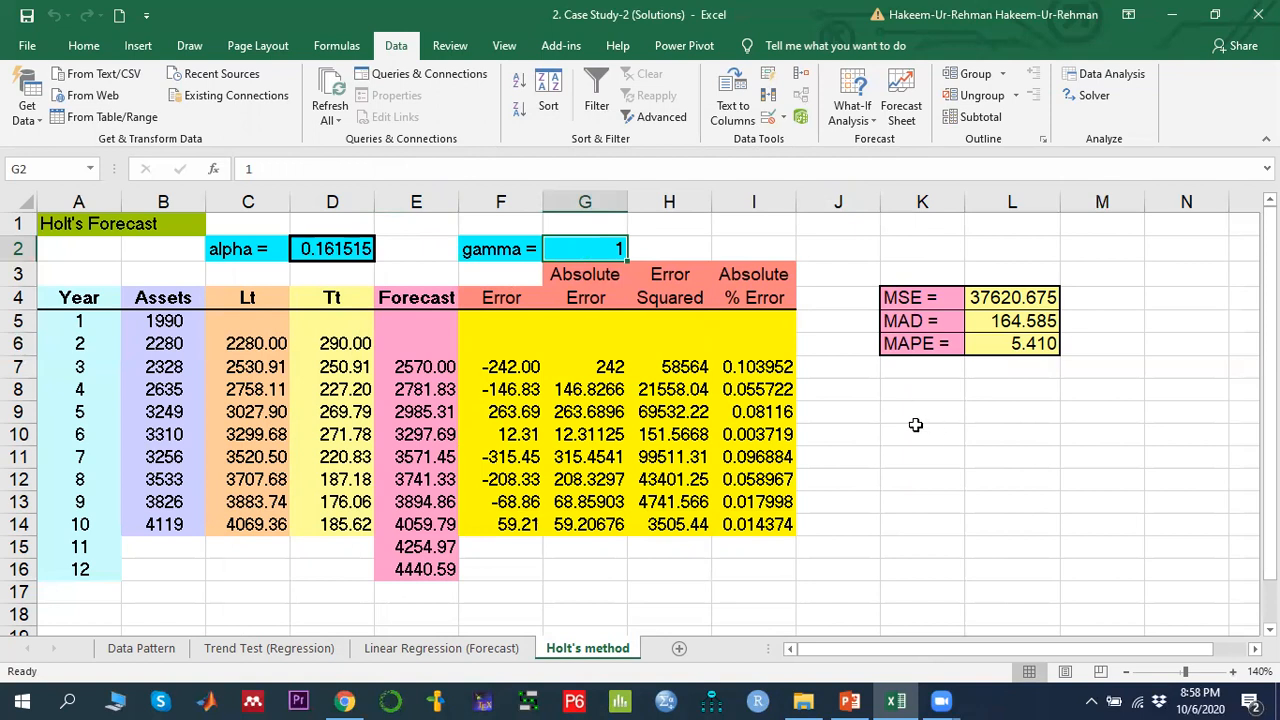
- Compare the MAPE of Holt's method in L6 with the MAPE on the Linear Regression (Forecast) sheet in J4
left_click(1014, 325)
left_click(1020, 344)
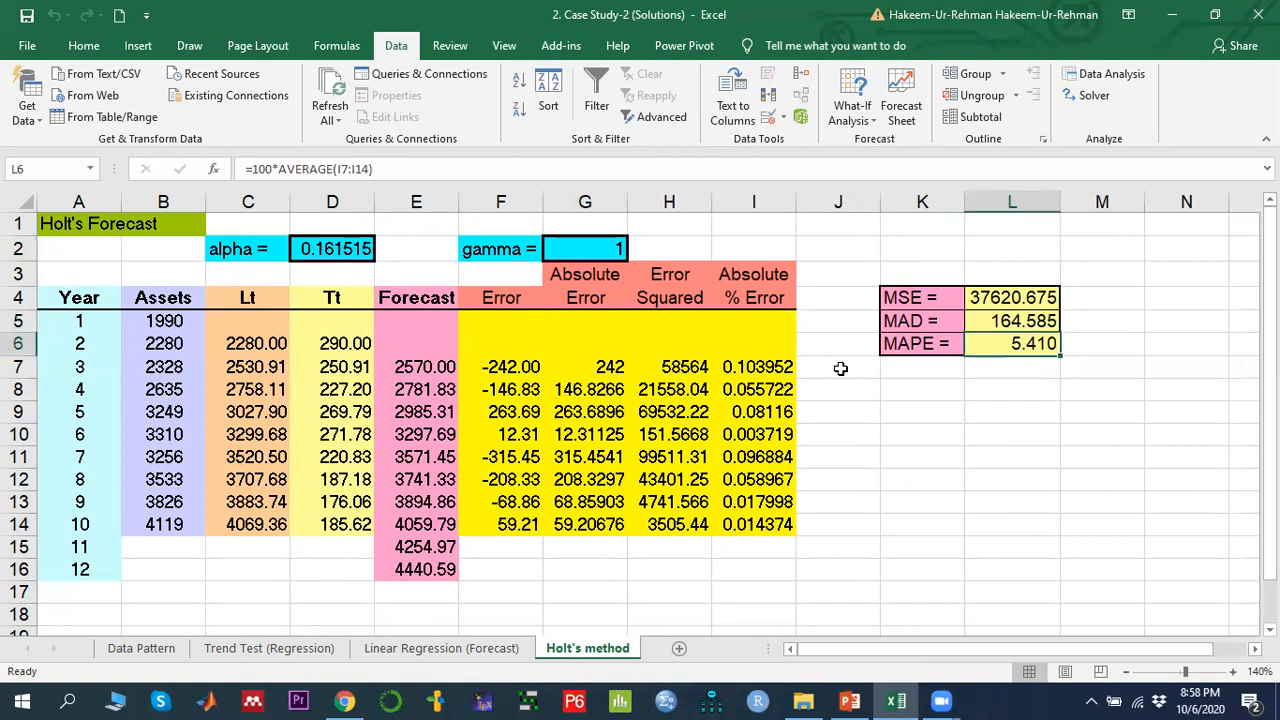
left_click(445, 648)
left_click(583, 647)
left_click(465, 656)
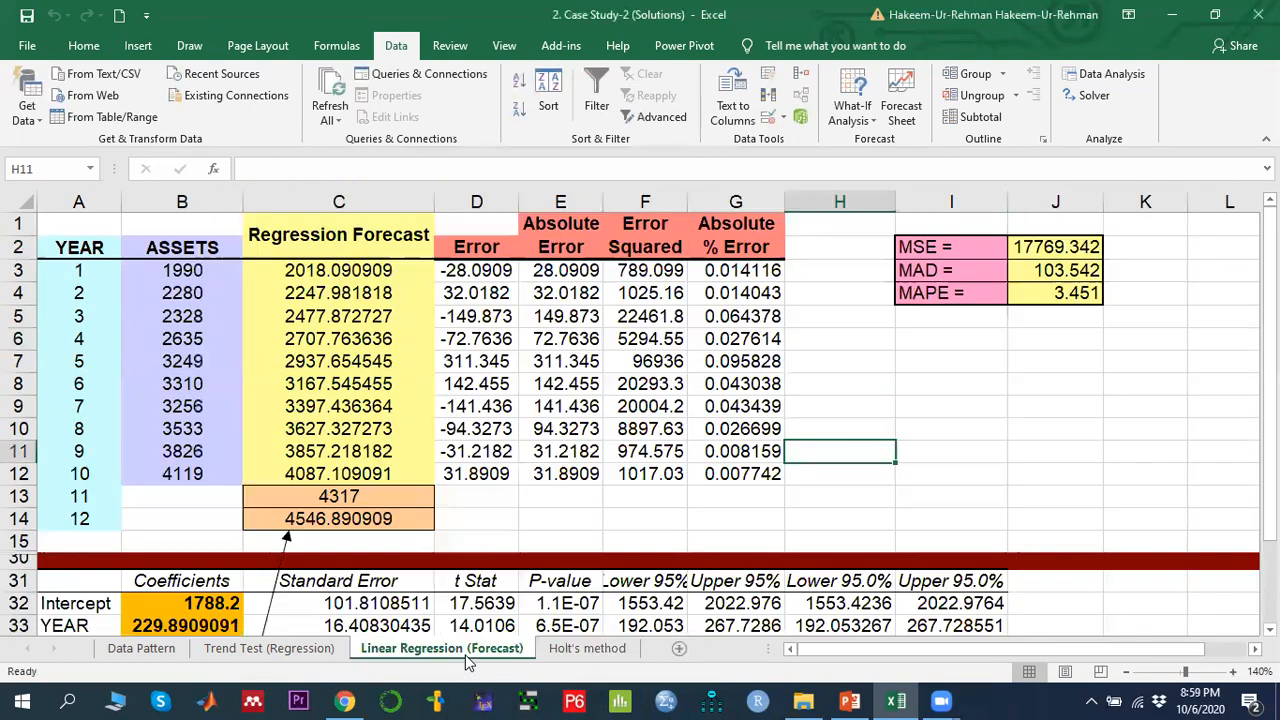
left_click(1078, 300)
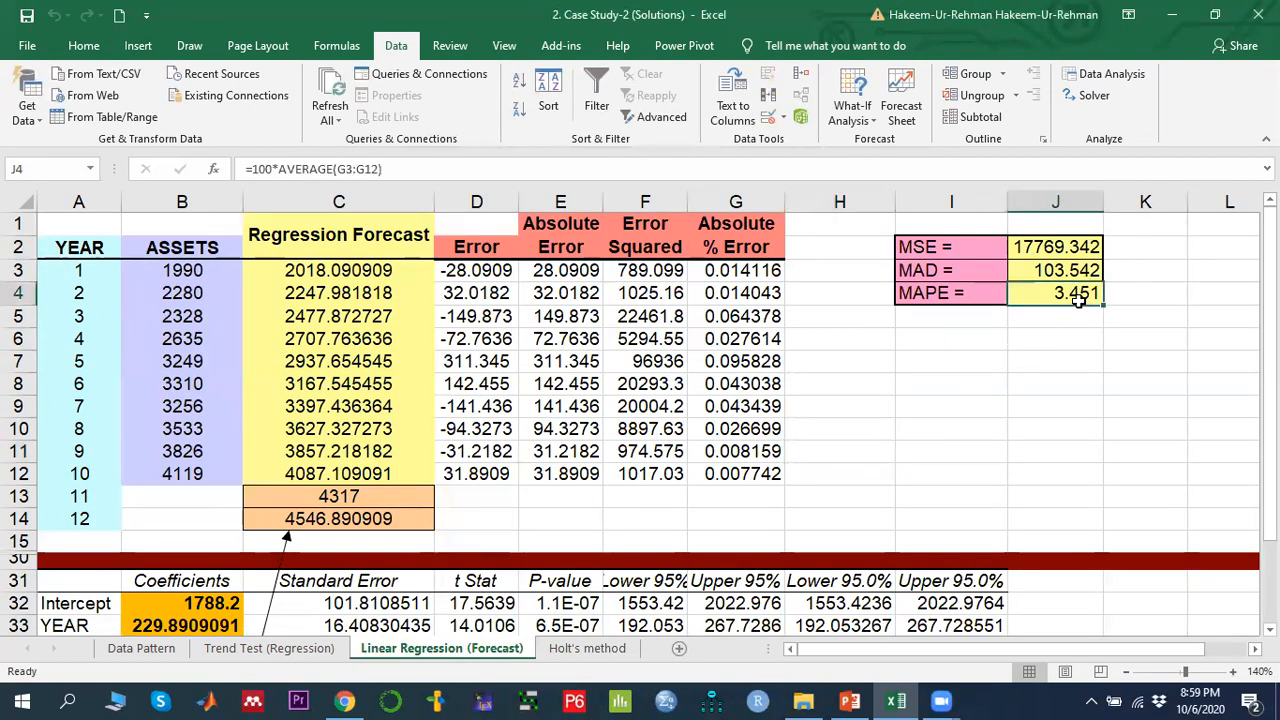